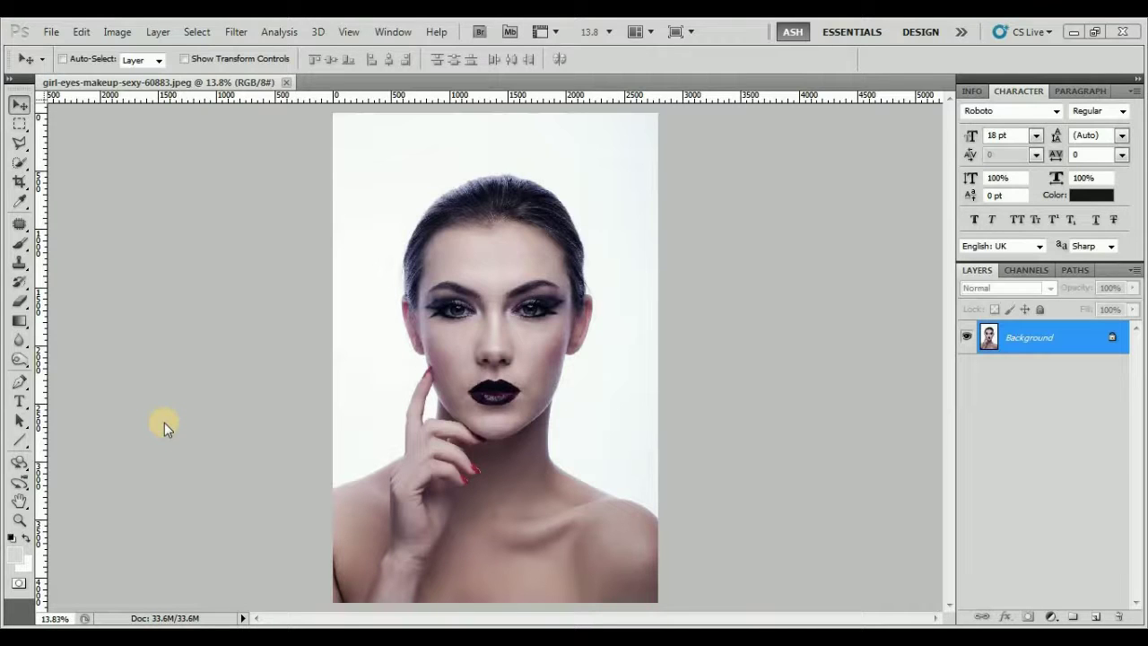
Step: Quick-select the woman's hair, face and shoulders against the white backdrop
{"action": "left_click", "coordinate": [475, 294]}
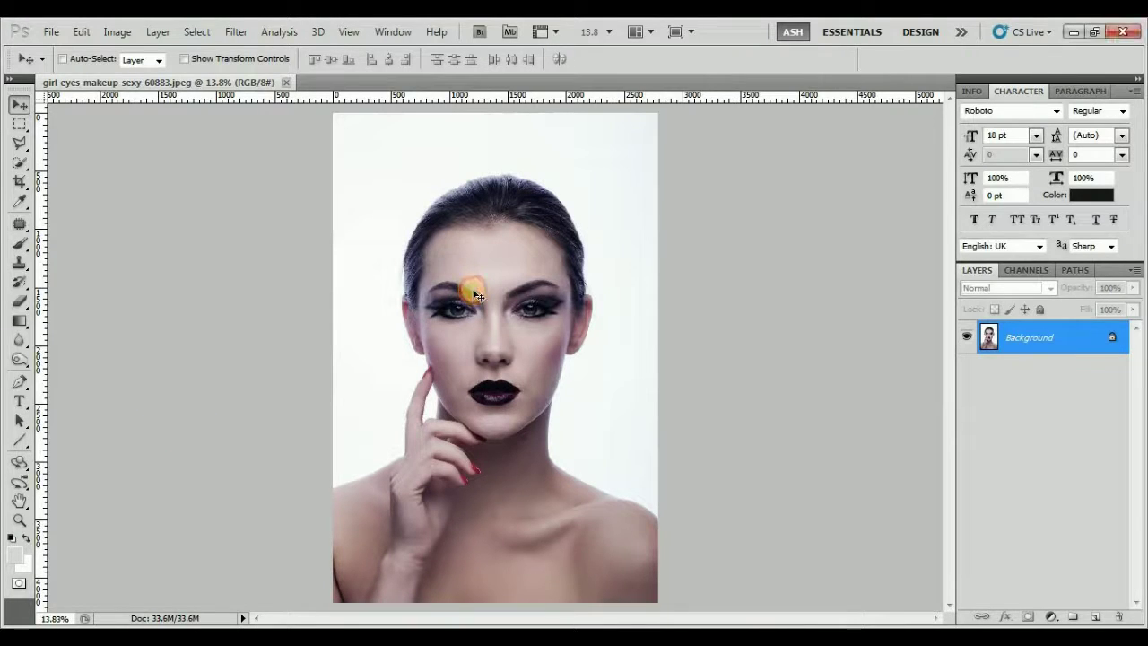
{"action": "scroll", "coordinate": [475, 295], "scroll_direction": "up", "scroll_amount": 1}
{"action": "scroll", "coordinate": [476, 294], "scroll_direction": "up", "scroll_amount": 1}
{"action": "scroll", "coordinate": [475, 294], "scroll_direction": "down", "scroll_amount": 1}
{"action": "key", "text": "w"}
{"action": "mouse_move", "coordinate": [487, 154]}
{"action": "left_mouse_down"}
{"action": "mouse_move", "coordinate": [527, 160]}
{"action": "mouse_move", "coordinate": [449, 167]}
{"action": "mouse_move", "coordinate": [422, 192]}
{"action": "mouse_move", "coordinate": [474, 159]}
{"action": "mouse_move", "coordinate": [568, 192]}
{"action": "mouse_move", "coordinate": [597, 288]}
{"action": "mouse_move", "coordinate": [598, 267]}
{"action": "mouse_move", "coordinate": [440, 256]}
{"action": "mouse_move", "coordinate": [397, 297]}
{"action": "mouse_move", "coordinate": [431, 329]}
{"action": "mouse_move", "coordinate": [469, 433]}
{"action": "mouse_move", "coordinate": [410, 500]}
{"action": "mouse_move", "coordinate": [317, 539]}
{"action": "mouse_move", "coordinate": [297, 579]}
{"action": "mouse_move", "coordinate": [369, 592]}
{"action": "mouse_move", "coordinate": [576, 575]}
{"action": "left_mouse_up"}
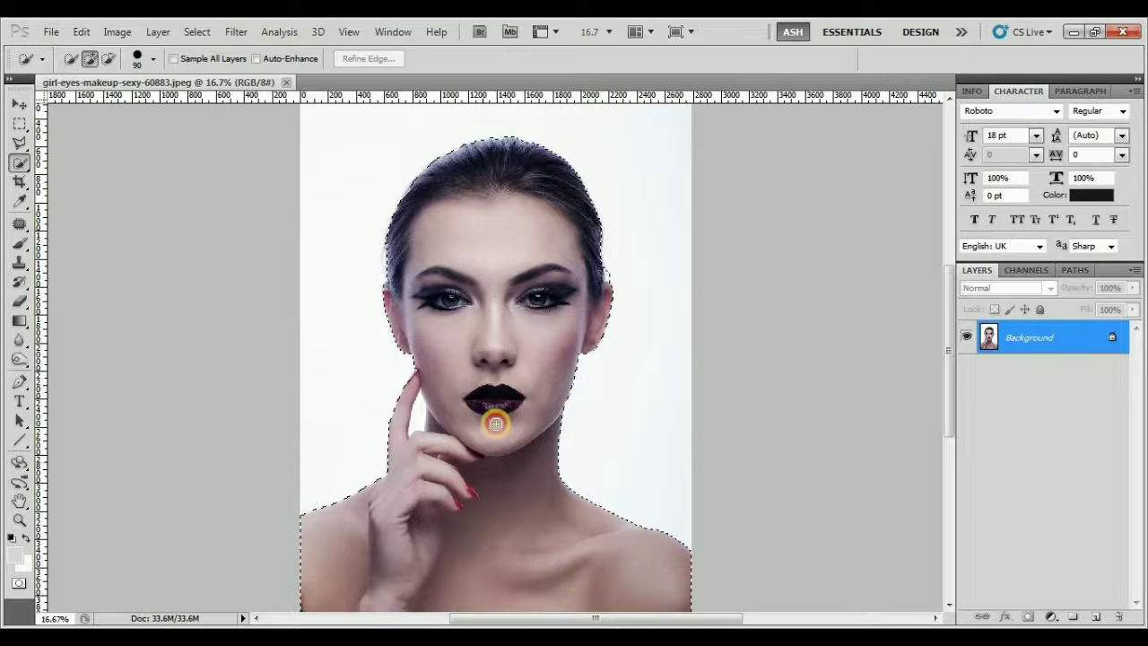
{"action": "mouse_move", "coordinate": [480, 316]}
{"action": "left_mouse_down"}
{"action": "mouse_move", "coordinate": [538, 282]}
{"action": "mouse_move", "coordinate": [431, 389]}
{"action": "mouse_move", "coordinate": [418, 416]}
{"action": "mouse_move", "coordinate": [461, 428]}
{"action": "mouse_move", "coordinate": [443, 478]}
{"action": "mouse_move", "coordinate": [584, 476]}
{"action": "mouse_move", "coordinate": [574, 302]}
{"action": "mouse_move", "coordinate": [547, 207]}
{"action": "mouse_move", "coordinate": [390, 297]}
{"action": "left_mouse_up"}
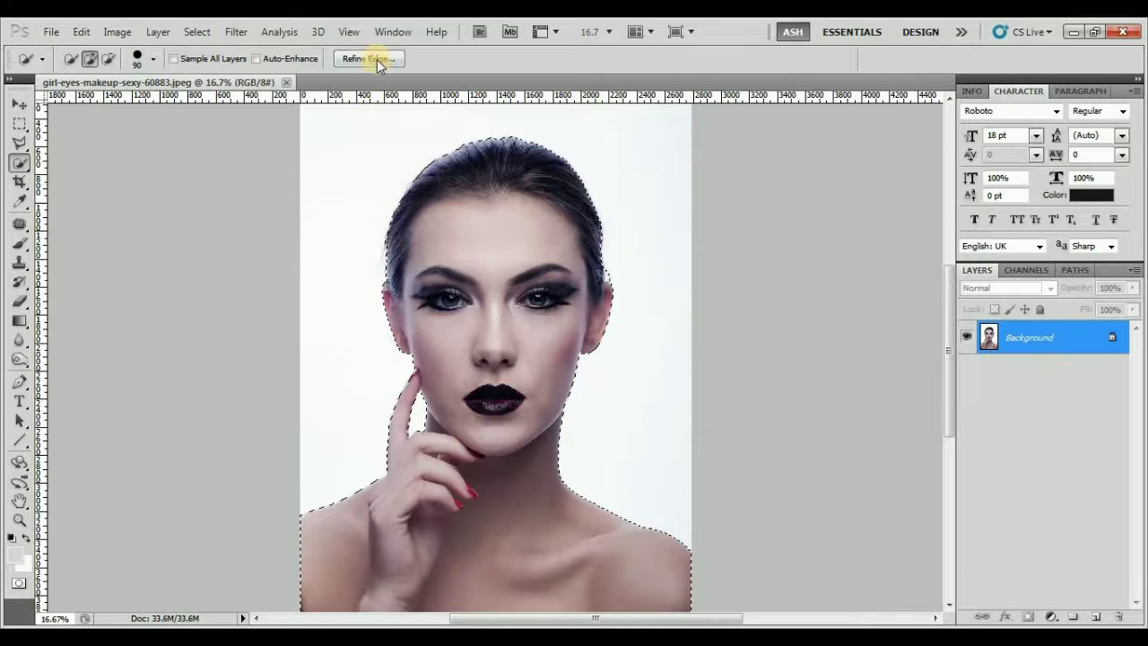
Step: In Refine Edge, enable Smart Radius, set Smooth 31 and Feather 4.5 px, and brush the hair edge
{"action": "left_click", "coordinate": [375, 58]}
{"action": "left_click", "coordinate": [960, 207]}
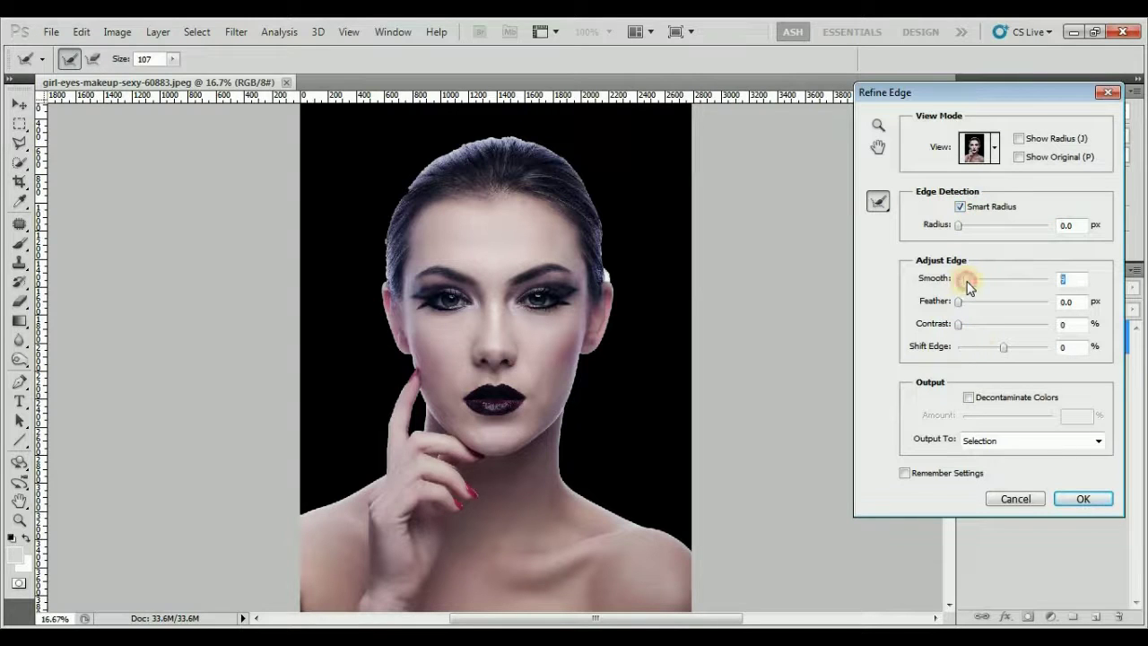
{"action": "left_click_drag", "start_coordinate": [969, 285], "coordinate": [985, 279]}
{"action": "left_click_drag", "start_coordinate": [966, 301], "coordinate": [980, 303]}
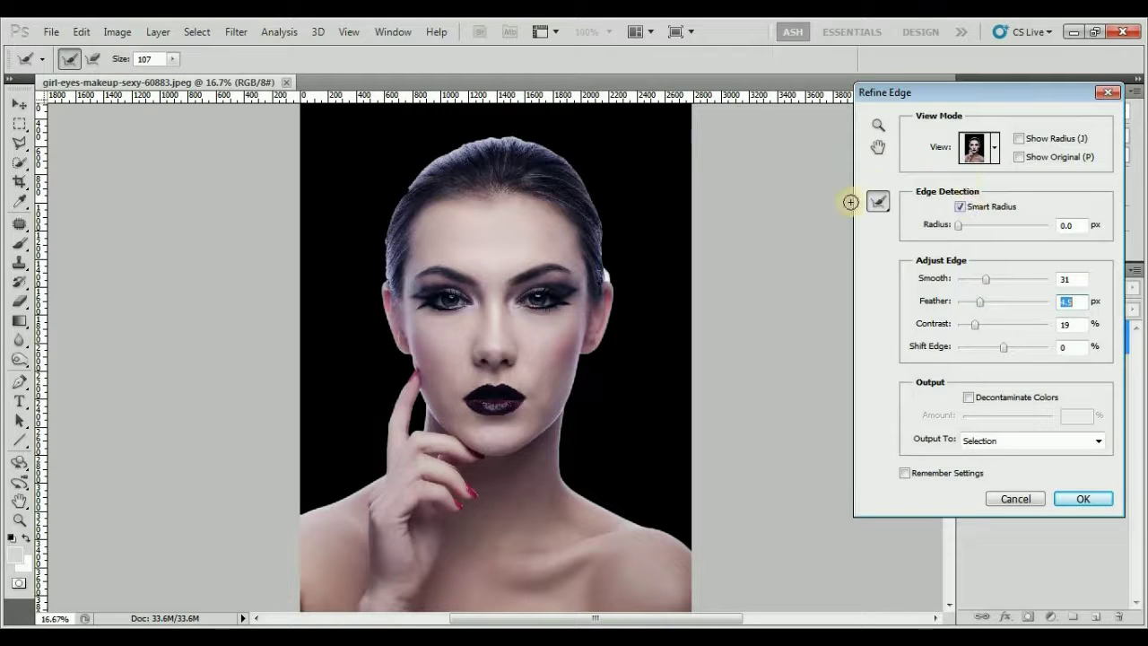
{"action": "left_click_drag", "start_coordinate": [607, 269], "coordinate": [606, 274]}
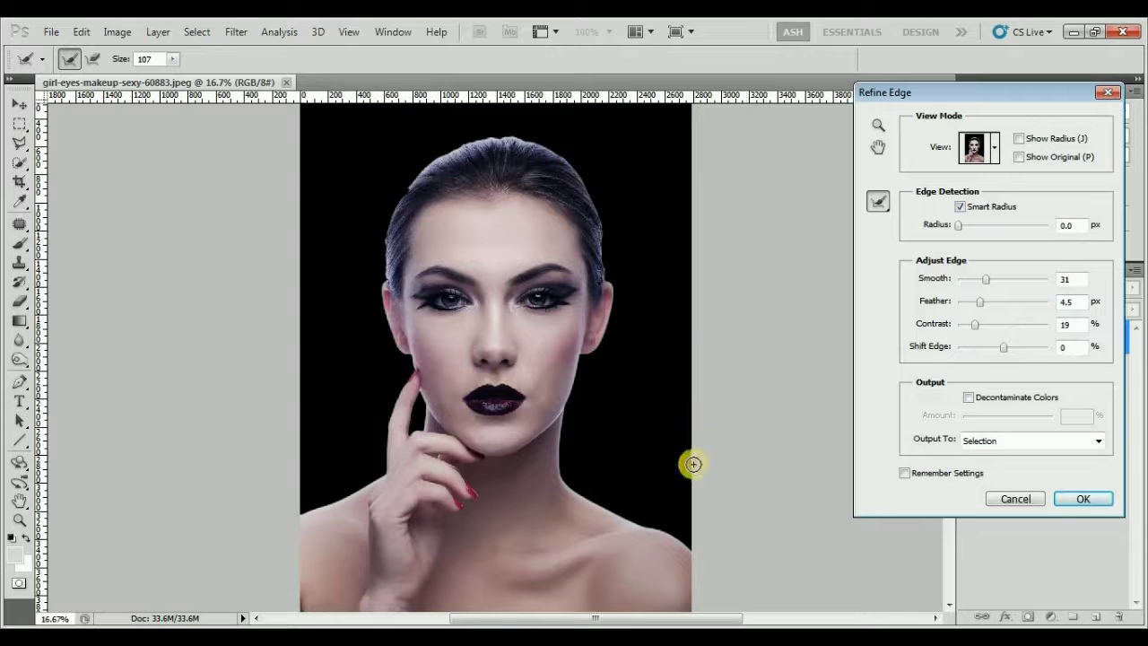
Step: Decontaminate colours, output to New Layer with Layer Mask, refine the hairline and apply
{"action": "left_click", "coordinate": [984, 399]}
{"action": "left_click", "coordinate": [978, 442]}
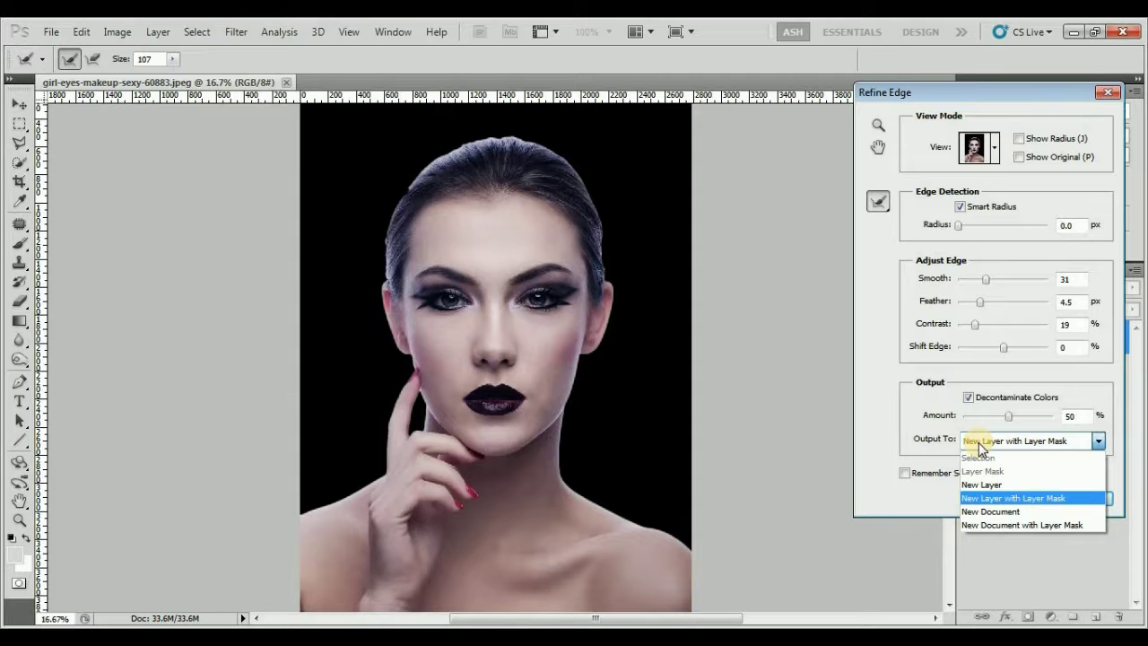
{"action": "left_click", "coordinate": [981, 445]}
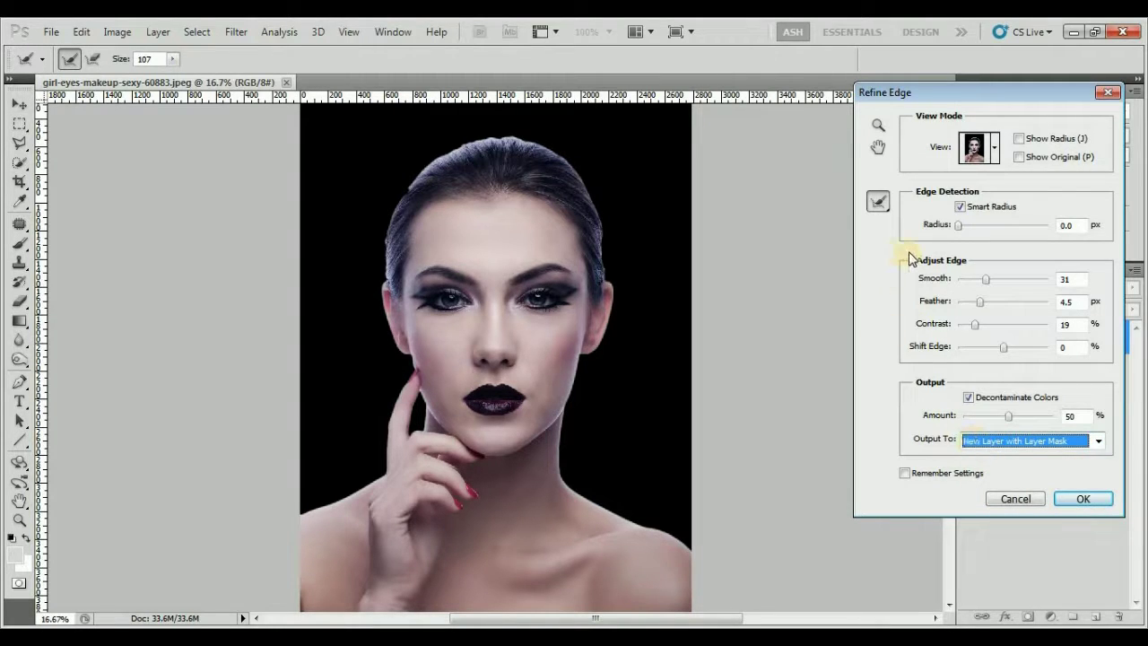
{"action": "left_click_drag", "start_coordinate": [411, 182], "coordinate": [399, 191]}
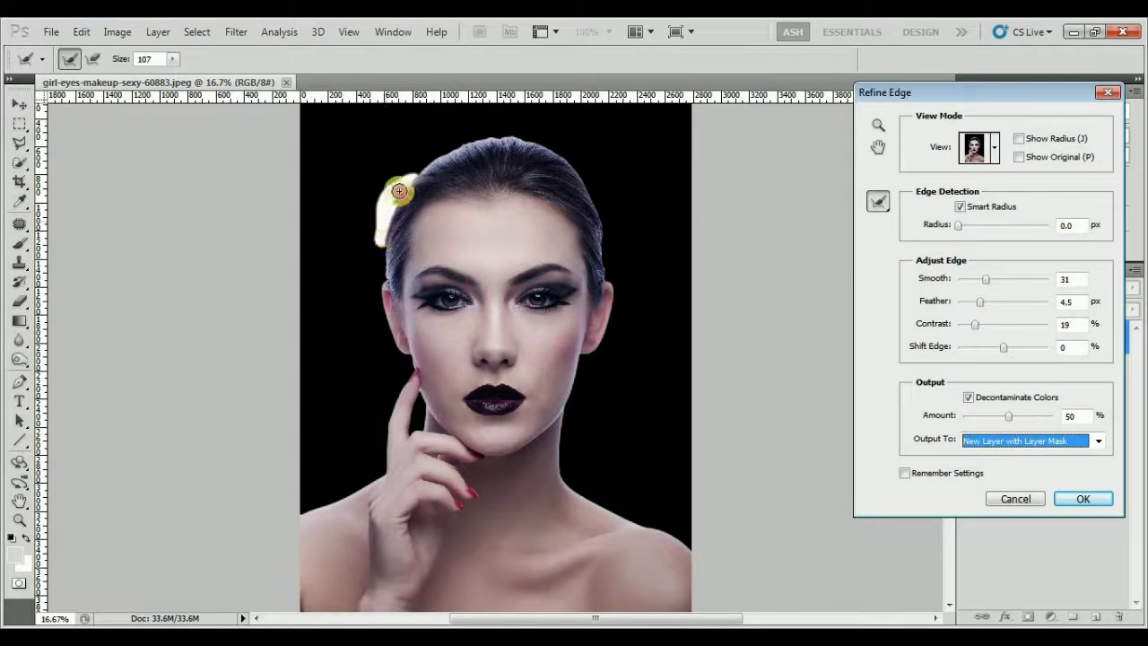
{"action": "left_click_drag", "start_coordinate": [399, 191], "coordinate": [413, 120]}
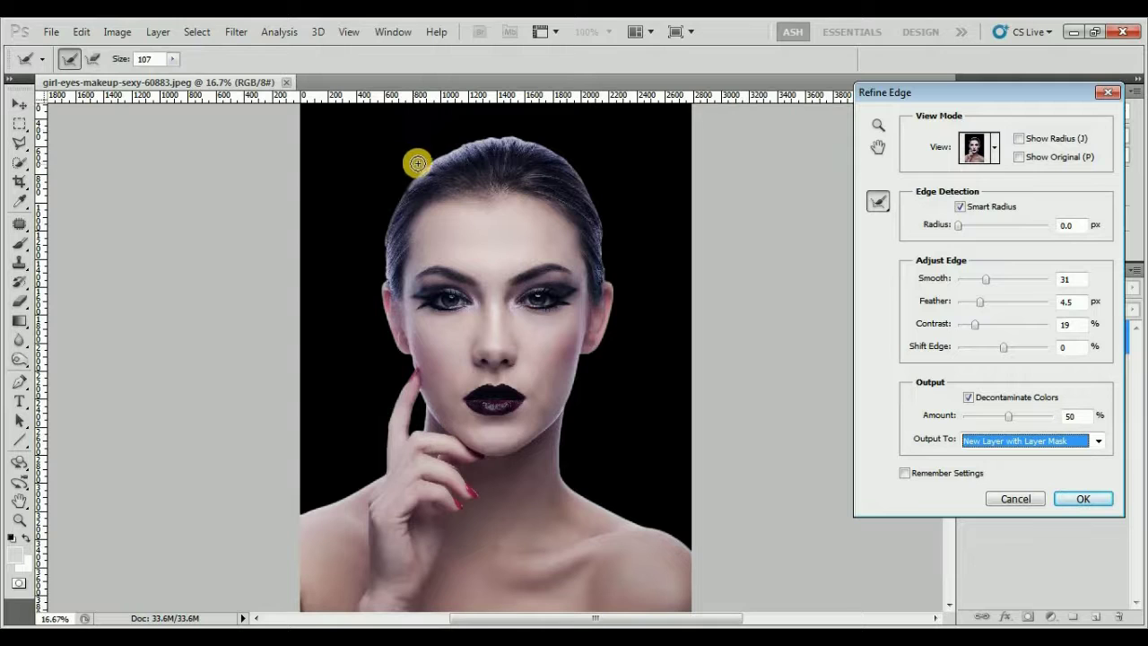
{"action": "mouse_move", "coordinate": [417, 163]}
{"action": "left_mouse_down"}
{"action": "mouse_move", "coordinate": [493, 132]}
{"action": "mouse_move", "coordinate": [579, 156]}
{"action": "left_mouse_up"}
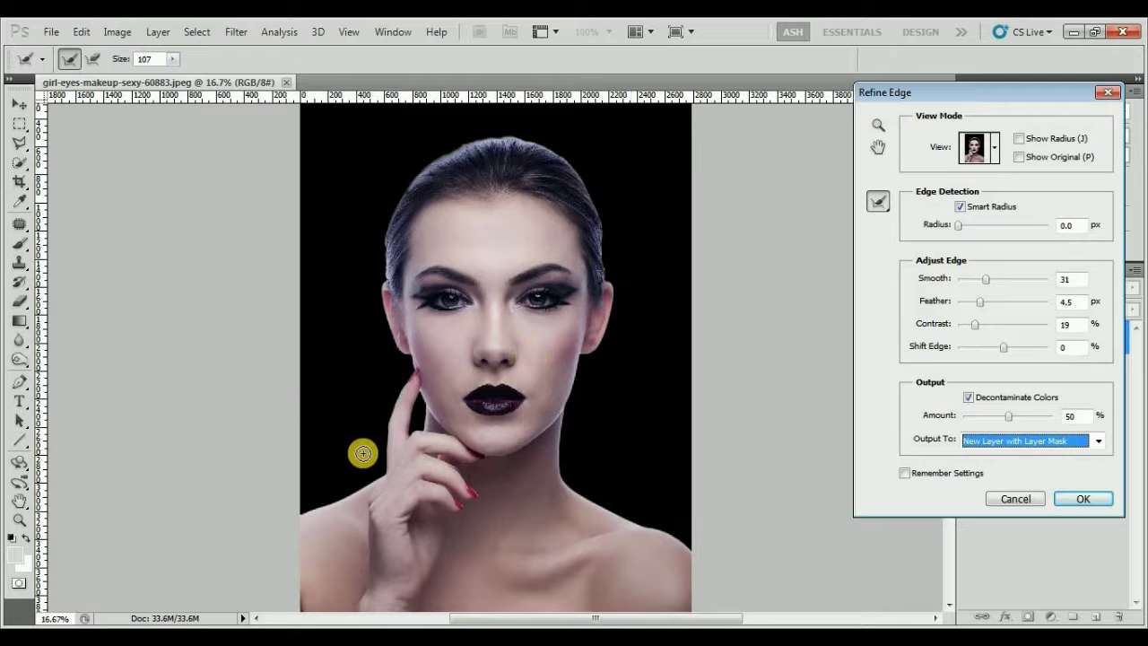
{"action": "left_click", "coordinate": [1080, 500]}
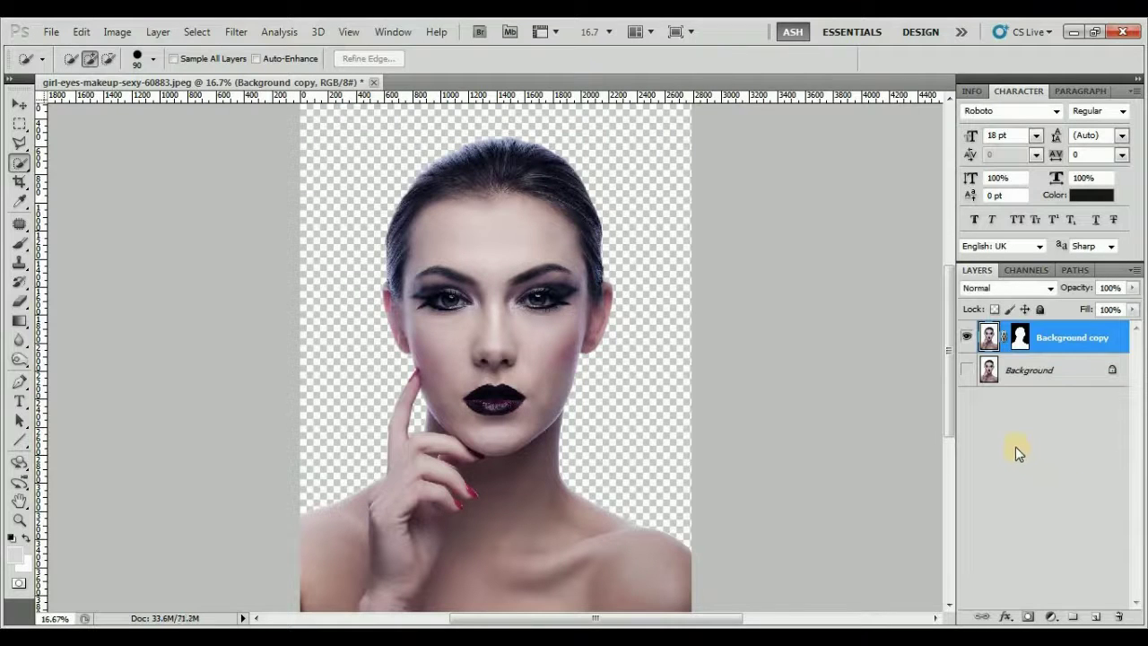
Step: Apply the layer mask on the cut-out layer
{"action": "key", "text": "v"}
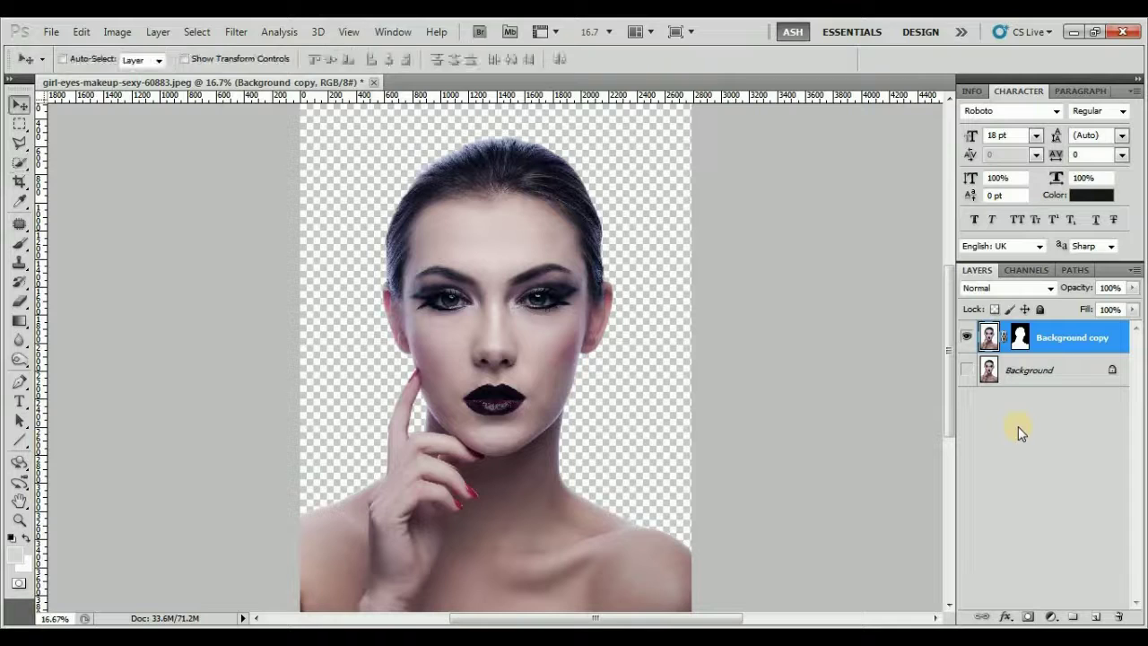
{"action": "right_click", "coordinate": [1020, 338]}
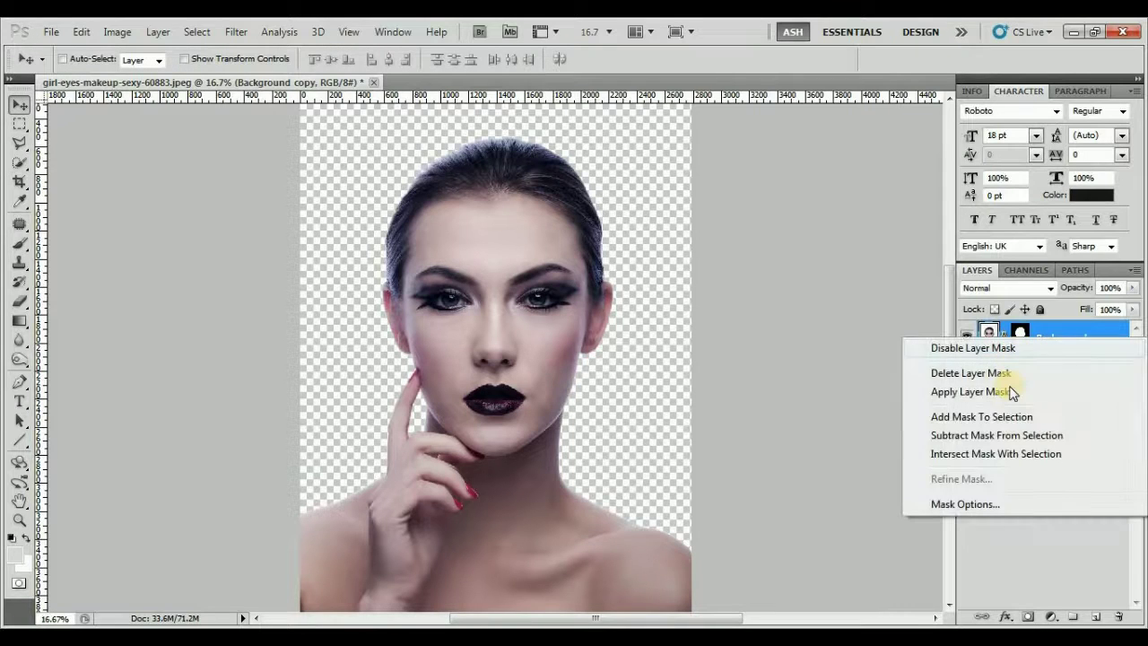
{"action": "left_click", "coordinate": [1011, 392]}
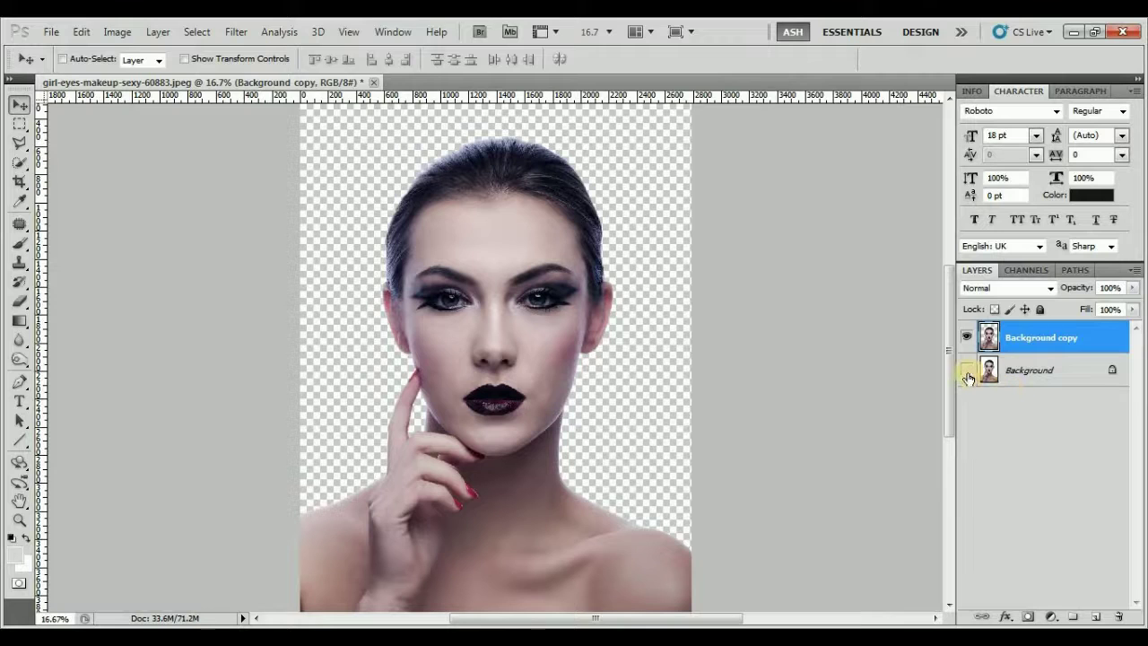
Step: Show and fill the Background light grey, then duplicate Background copy as Background copy 2
{"action": "left_click", "coordinate": [967, 375]}
{"action": "left_click", "coordinate": [1014, 375]}
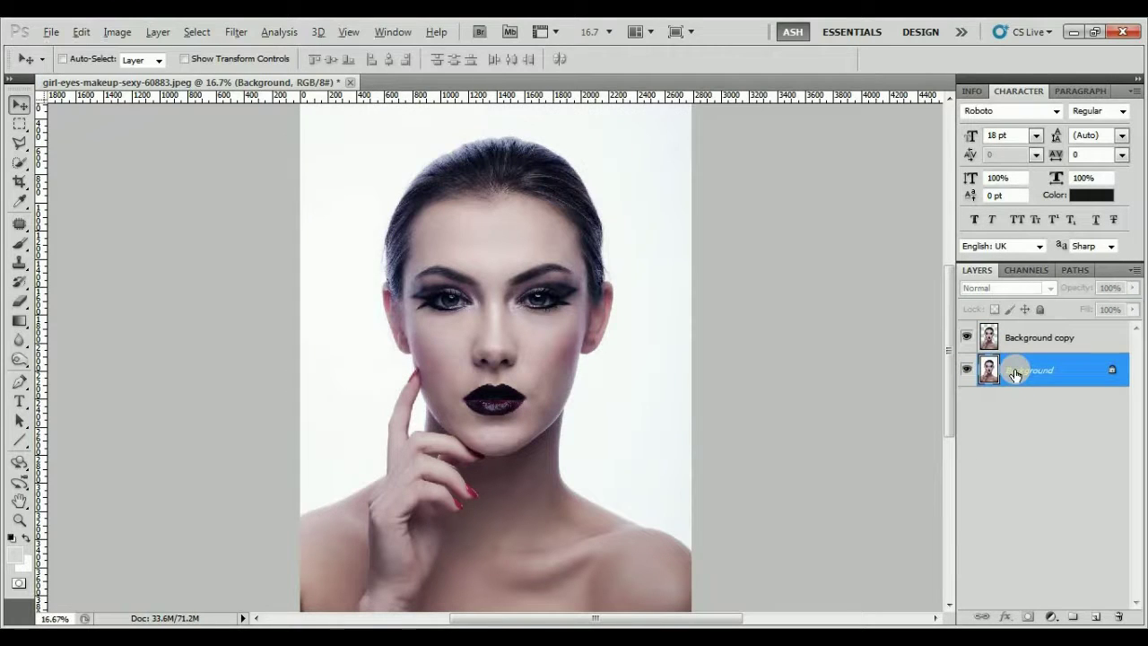
{"action": "key", "text": "alt+BackSpace"}
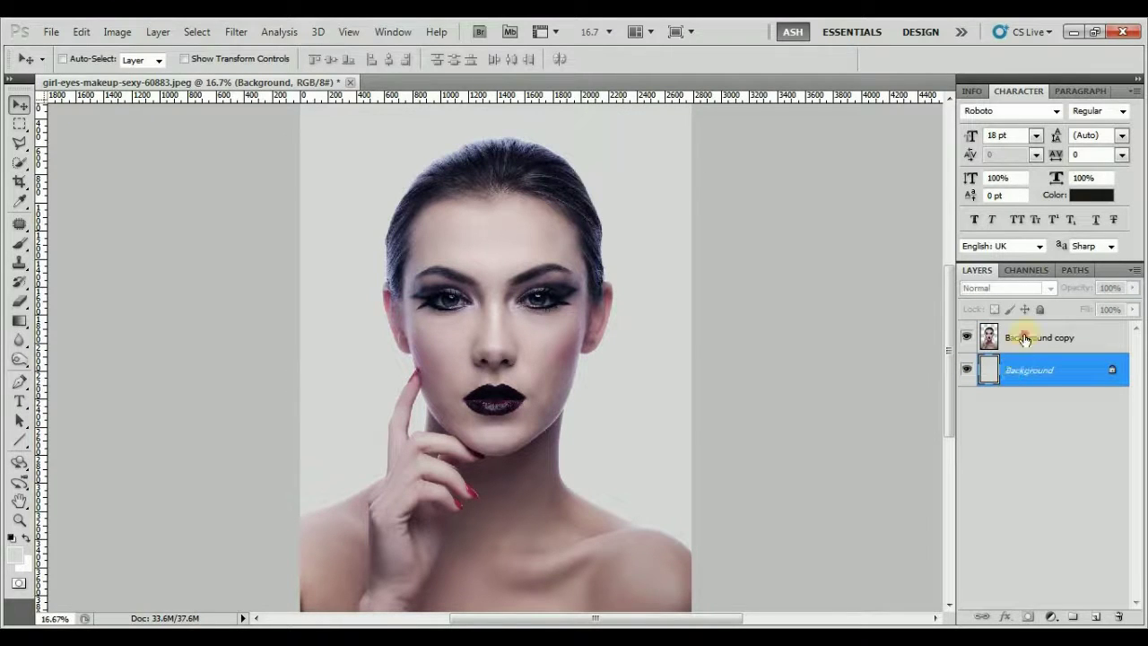
{"action": "left_click", "coordinate": [1024, 339]}
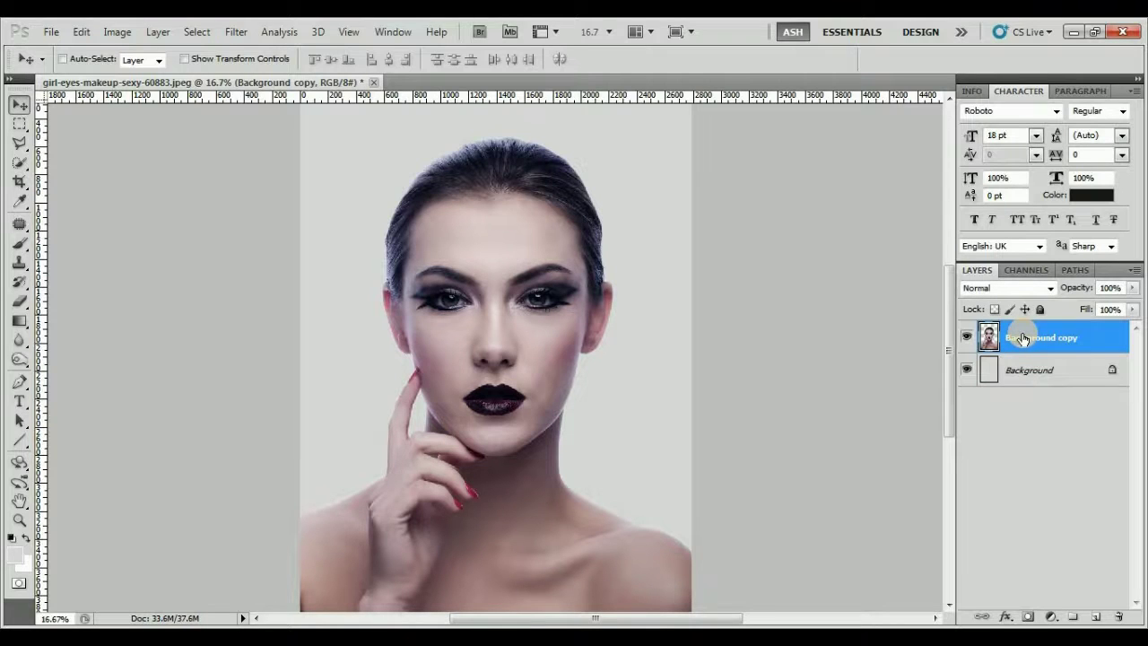
{"action": "key", "text": "ctrl+j"}
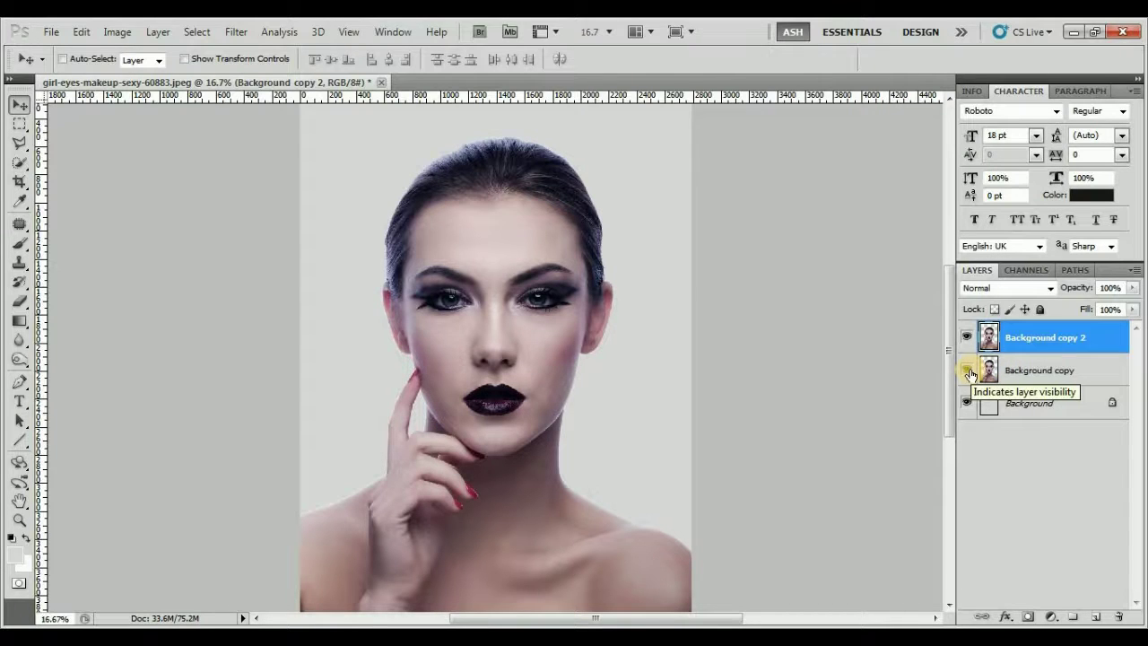
Step: Clip a Hue/Saturation layer at Saturation +38 to Background copy, then select Background copy 2
{"action": "left_click", "coordinate": [983, 368]}
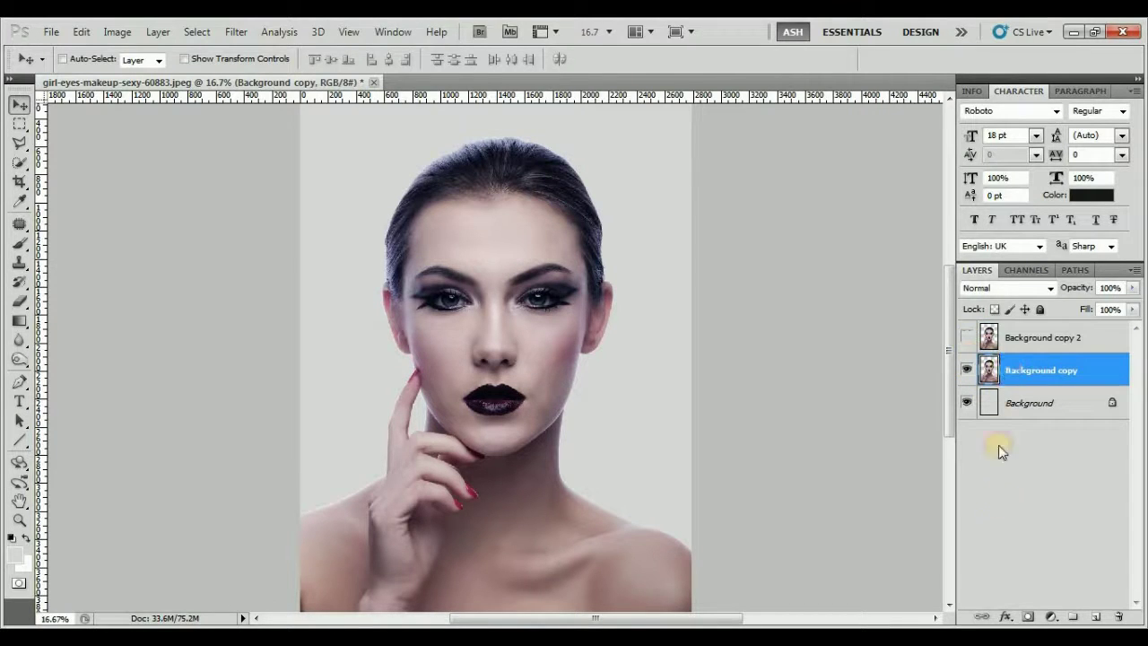
{"action": "left_click", "coordinate": [1055, 619]}
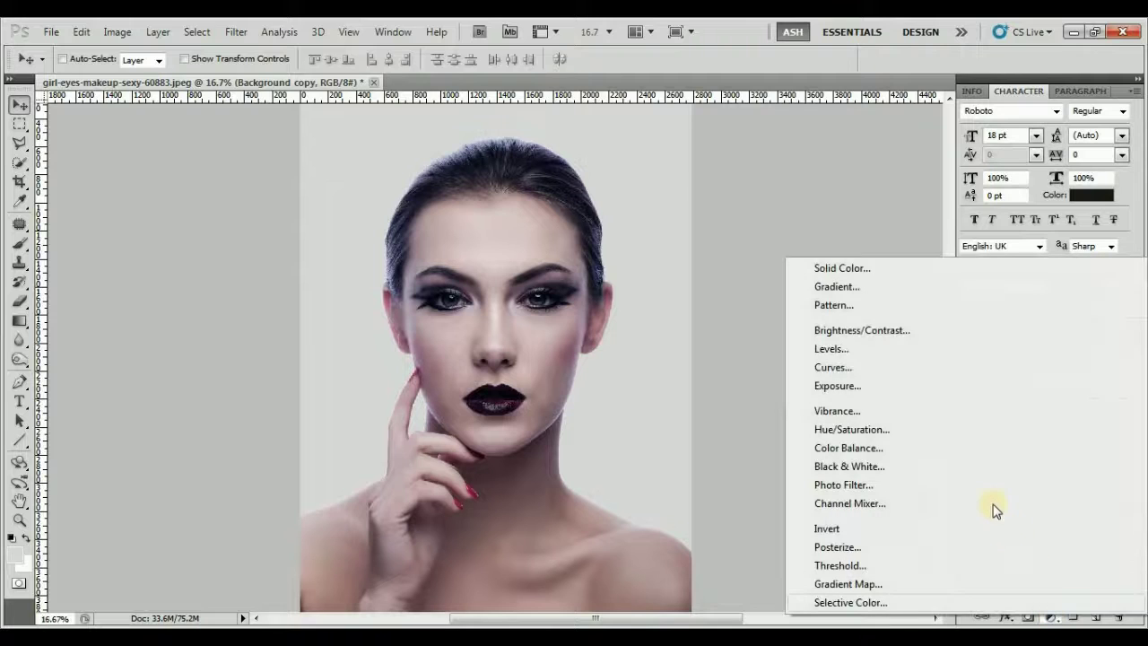
{"action": "left_click", "coordinate": [919, 429]}
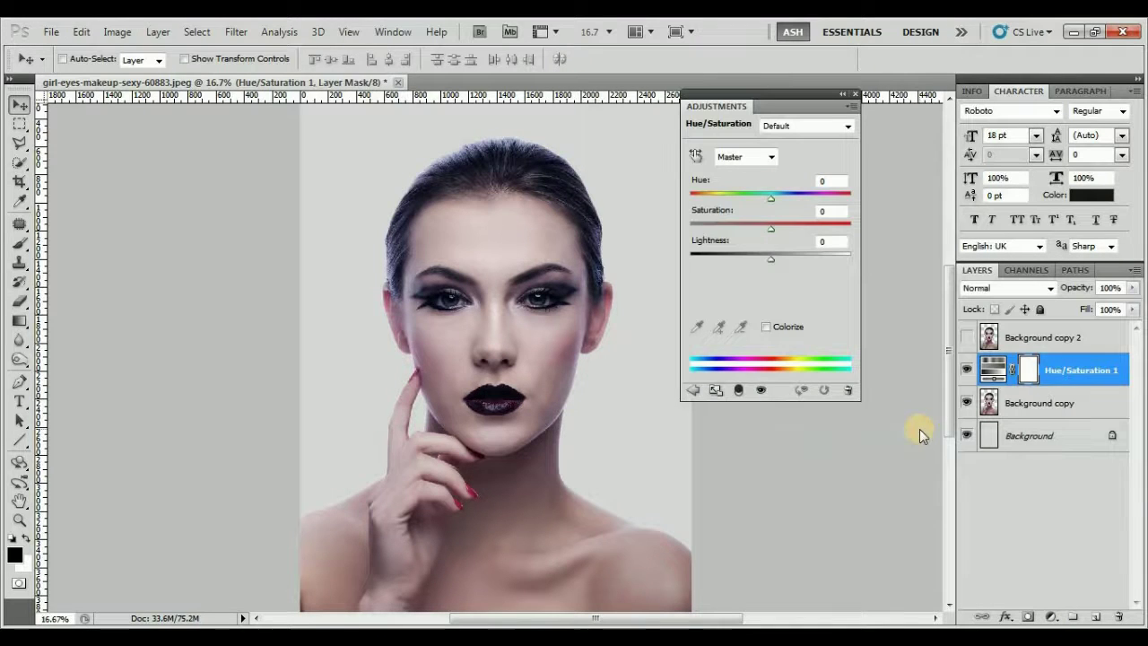
{"action": "left_click", "coordinate": [735, 392]}
{"action": "mouse_move", "coordinate": [770, 232]}
{"action": "left_mouse_down"}
{"action": "mouse_move", "coordinate": [754, 234]}
{"action": "mouse_move", "coordinate": [802, 222]}
{"action": "left_mouse_up"}
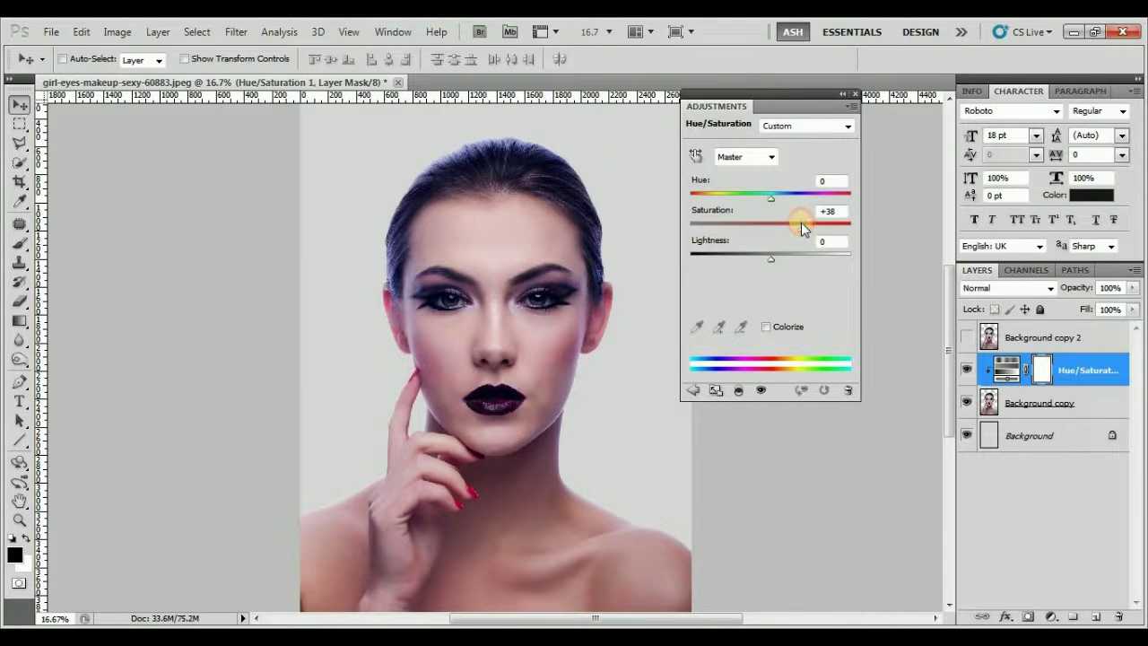
{"action": "left_click", "coordinate": [855, 94]}
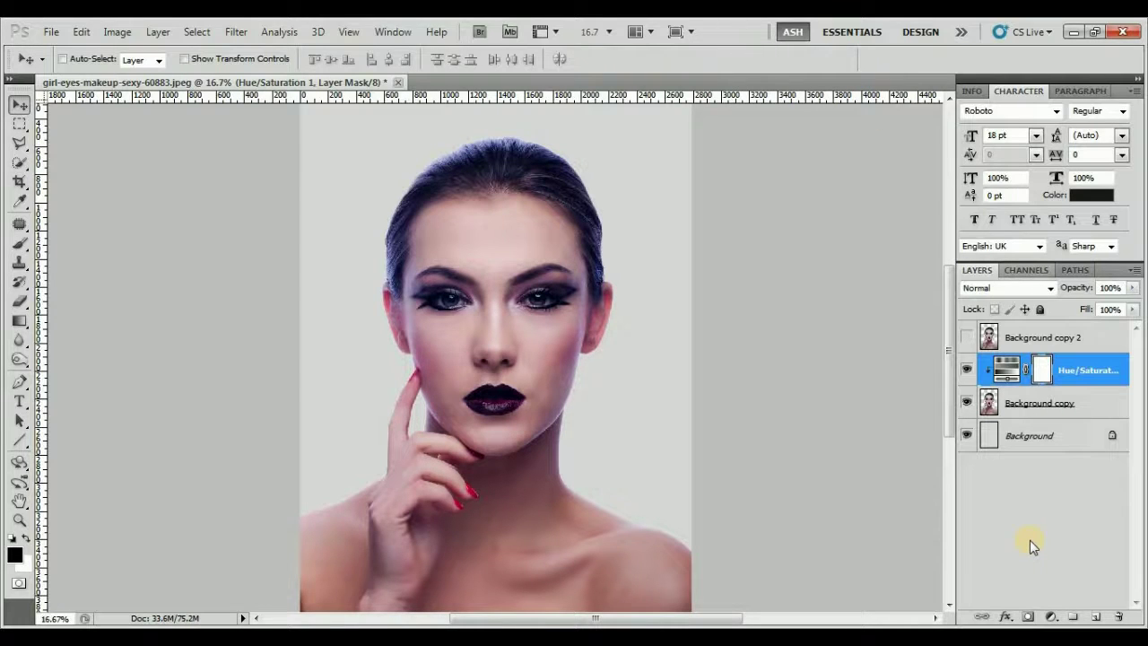
{"action": "left_click", "coordinate": [989, 338]}
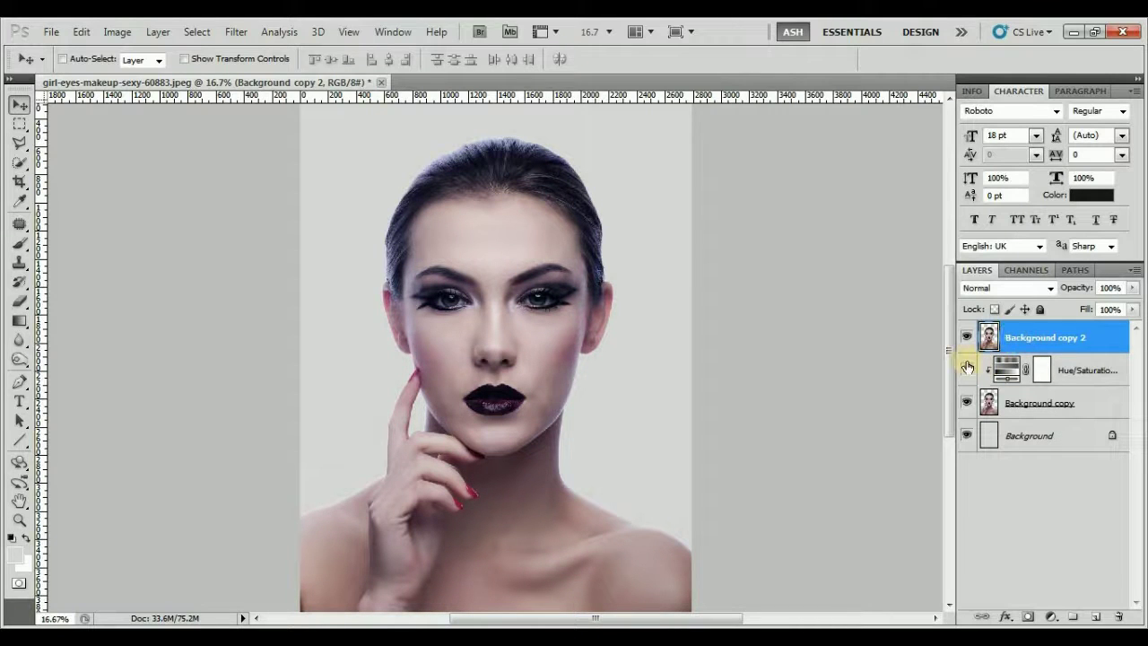
Step: Start a Polygonal Lasso outline of the right face strip from the crown down to the chin
{"action": "left_click", "coordinate": [19, 142]}
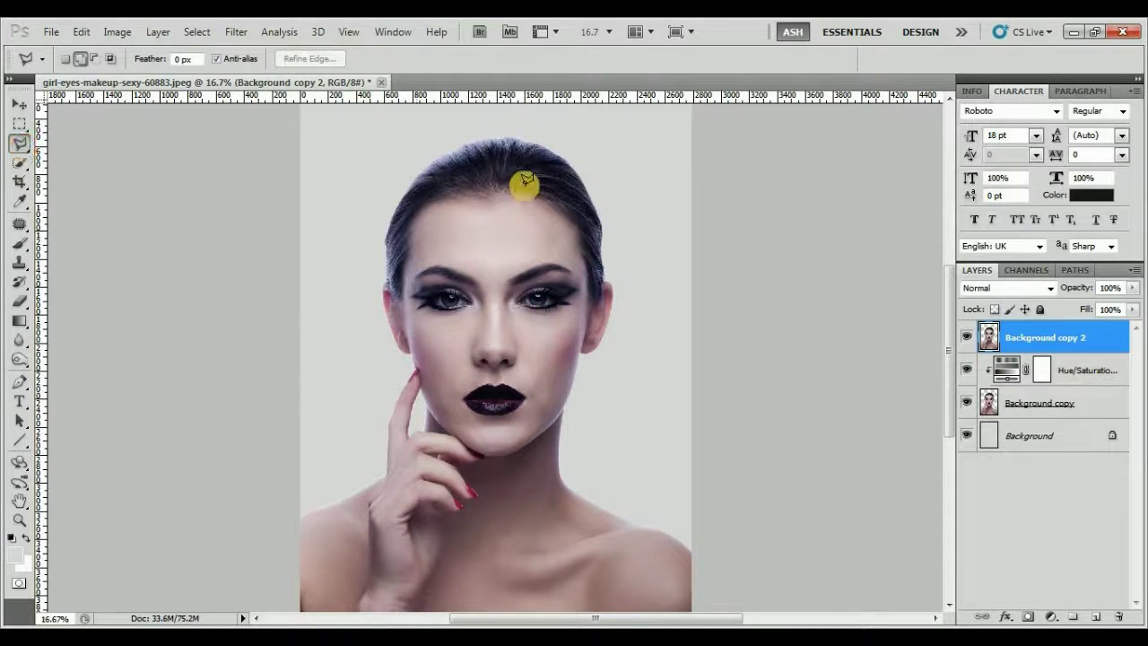
{"action": "left_click", "coordinate": [552, 132]}
{"action": "left_click", "coordinate": [516, 143]}
{"action": "left_click", "coordinate": [489, 195]}
{"action": "left_click", "coordinate": [500, 258]}
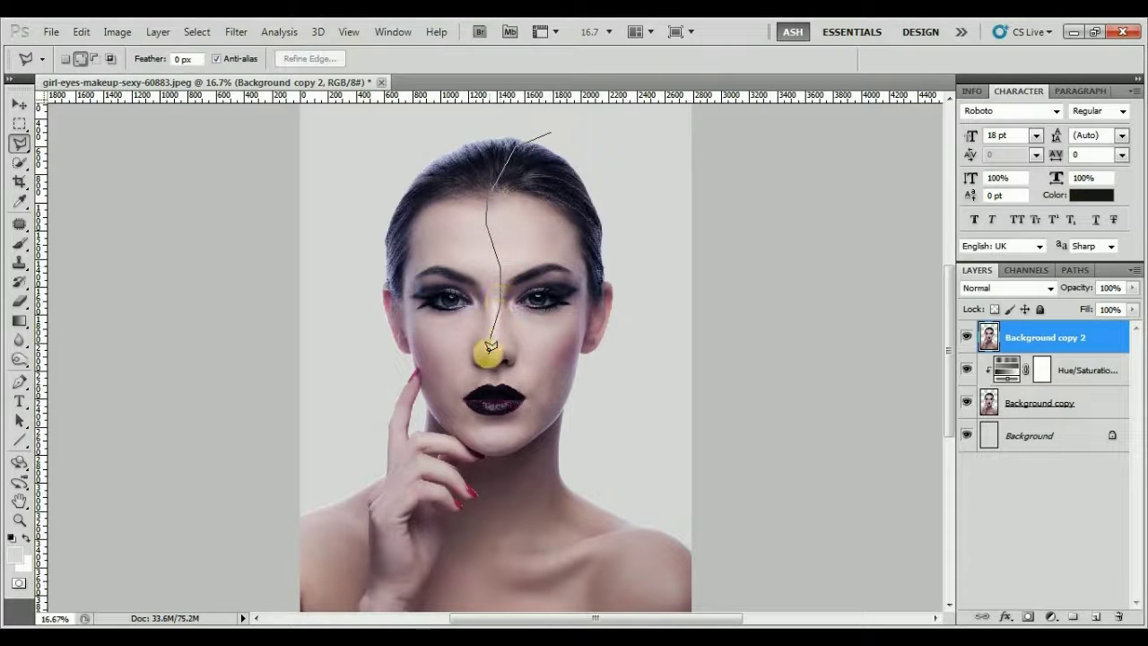
{"action": "left_click", "coordinate": [489, 378]}
{"action": "left_click", "coordinate": [497, 444]}
Step: Close the outline up the right cheek and cut the strip onto Layer 1 via Layer via Cut
{"action": "left_click", "coordinate": [595, 460]}
{"action": "left_click", "coordinate": [646, 398]}
{"action": "left_click", "coordinate": [662, 301]}
{"action": "left_click", "coordinate": [633, 191]}
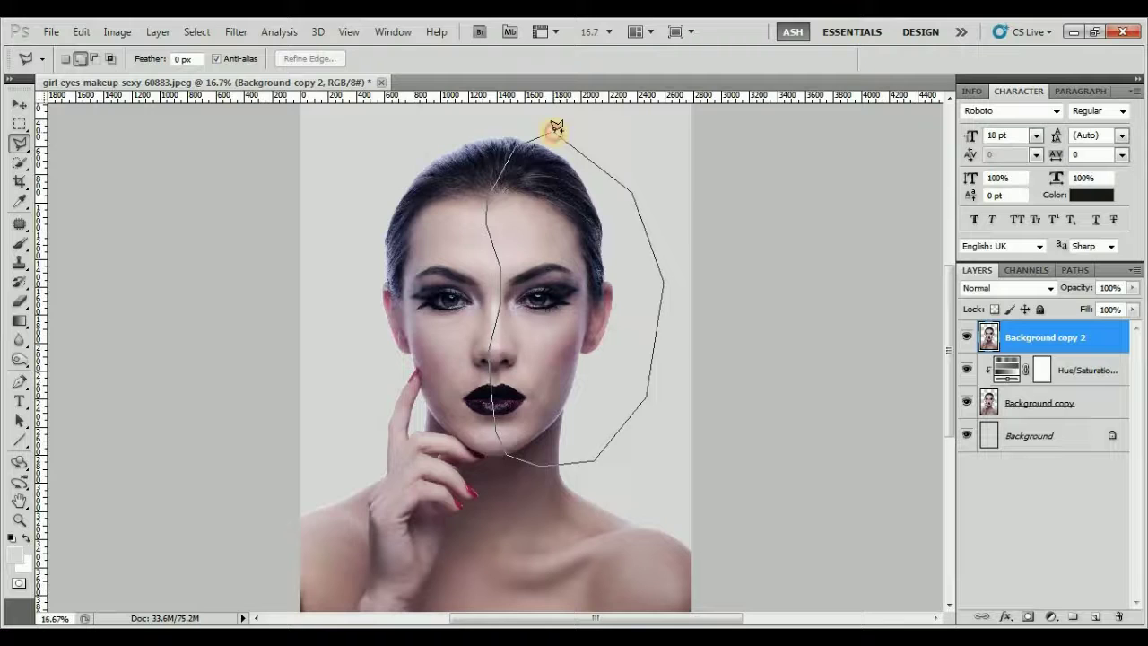
{"action": "left_click", "coordinate": [556, 128]}
{"action": "right_click", "coordinate": [555, 171]}
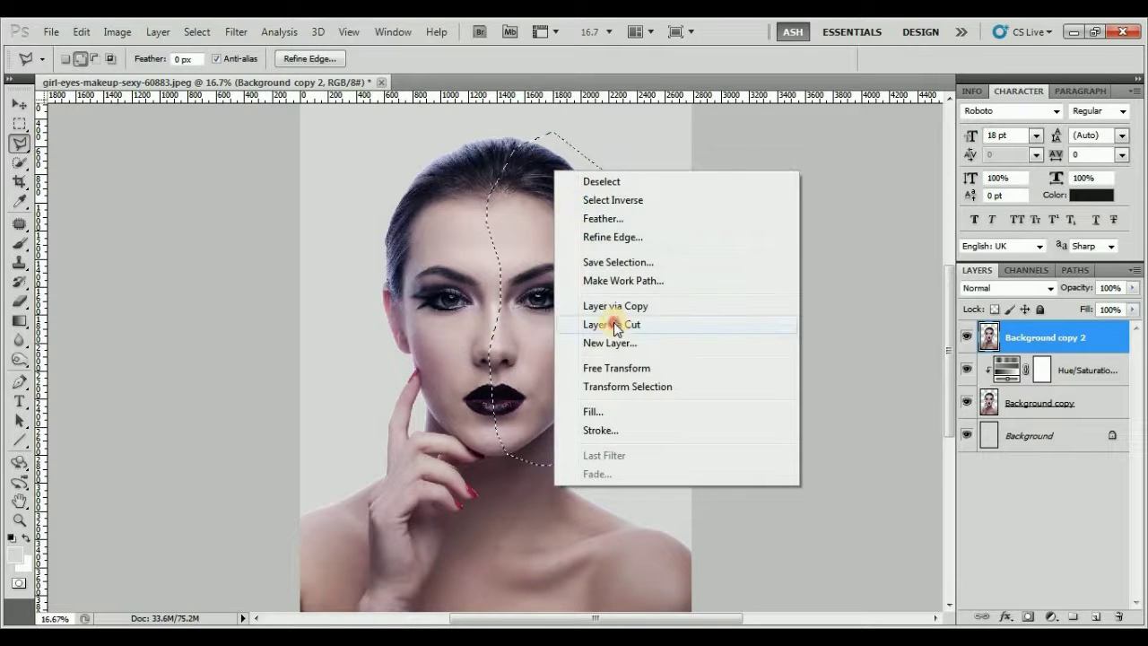
{"action": "left_click", "coordinate": [613, 324]}
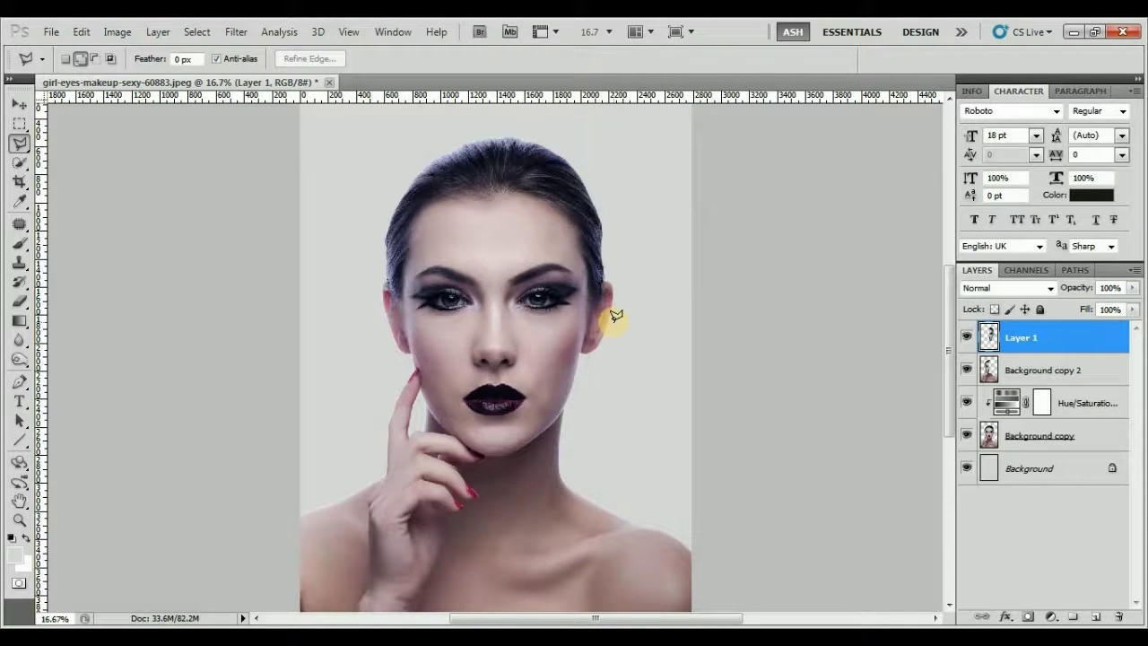
{"action": "key", "text": "v"}
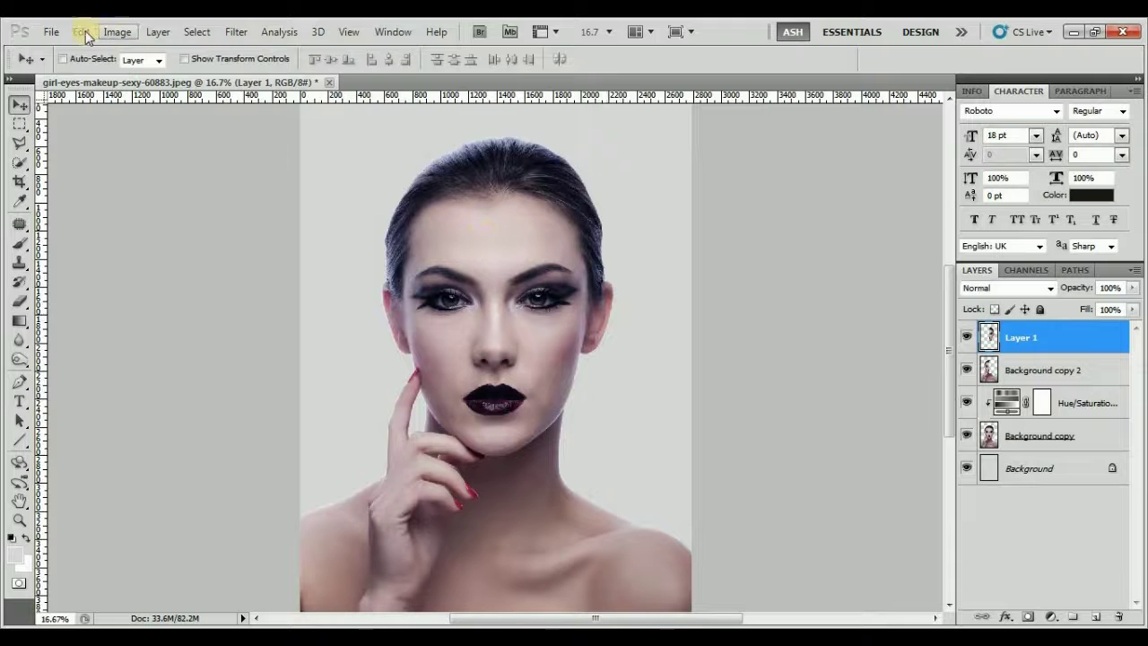
Step: Start Puppet Warp on Layer 1 and zoom in on the face
{"action": "left_click", "coordinate": [80, 30]}
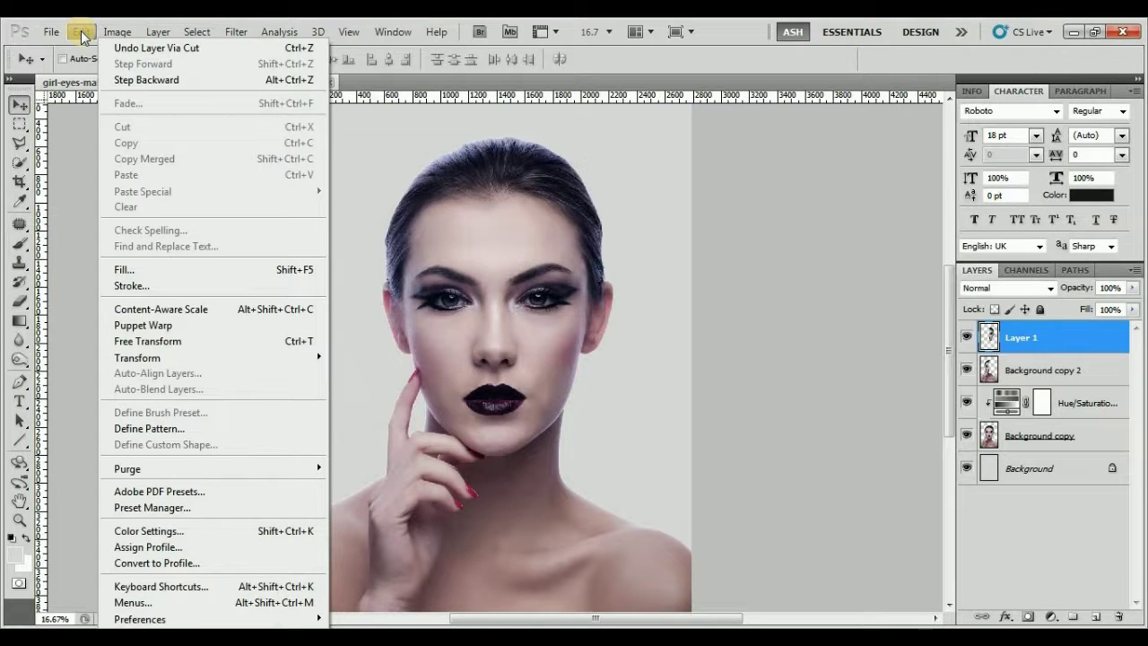
{"action": "left_click", "coordinate": [141, 328]}
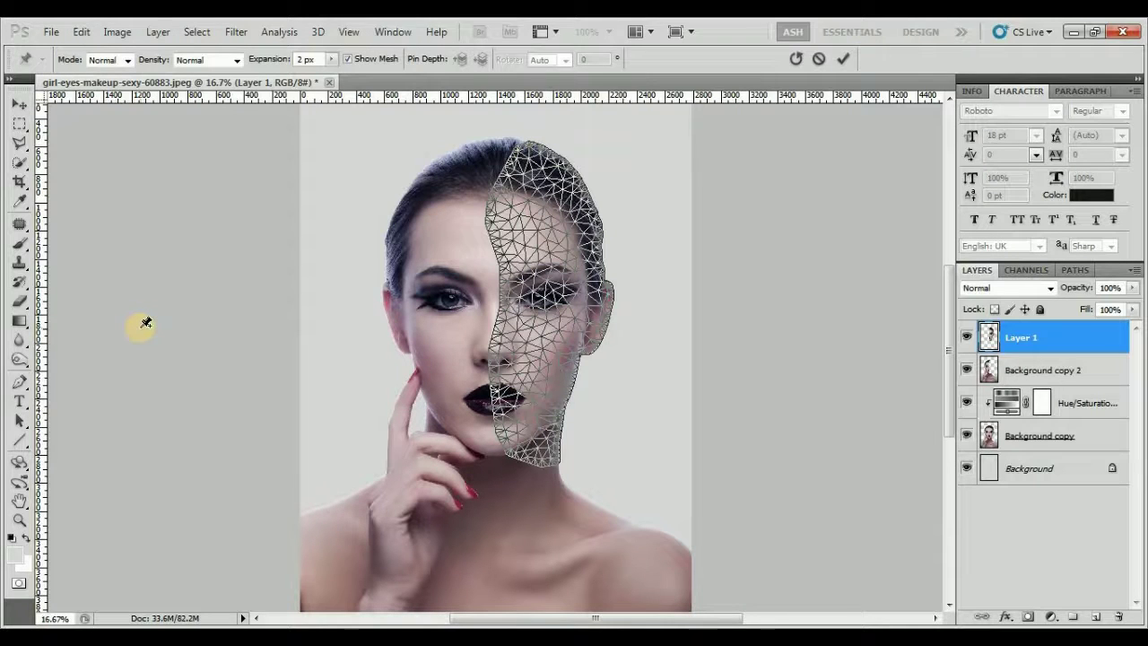
{"action": "key", "text": "ctrl+plus"}
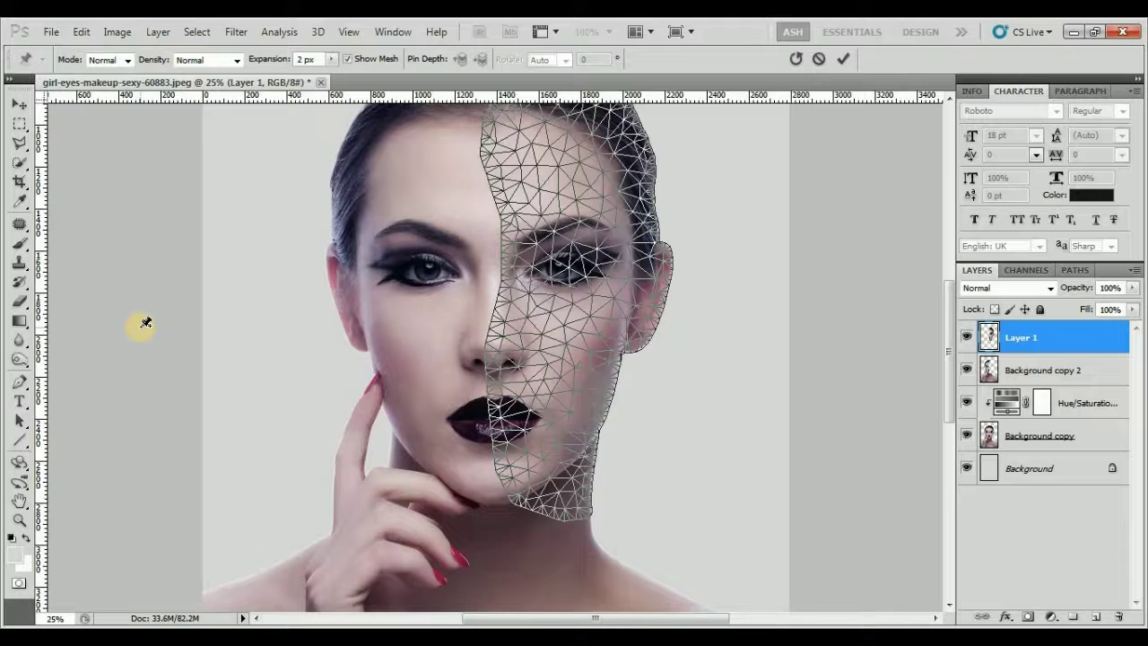
{"action": "key", "text": "ctrl+plus"}
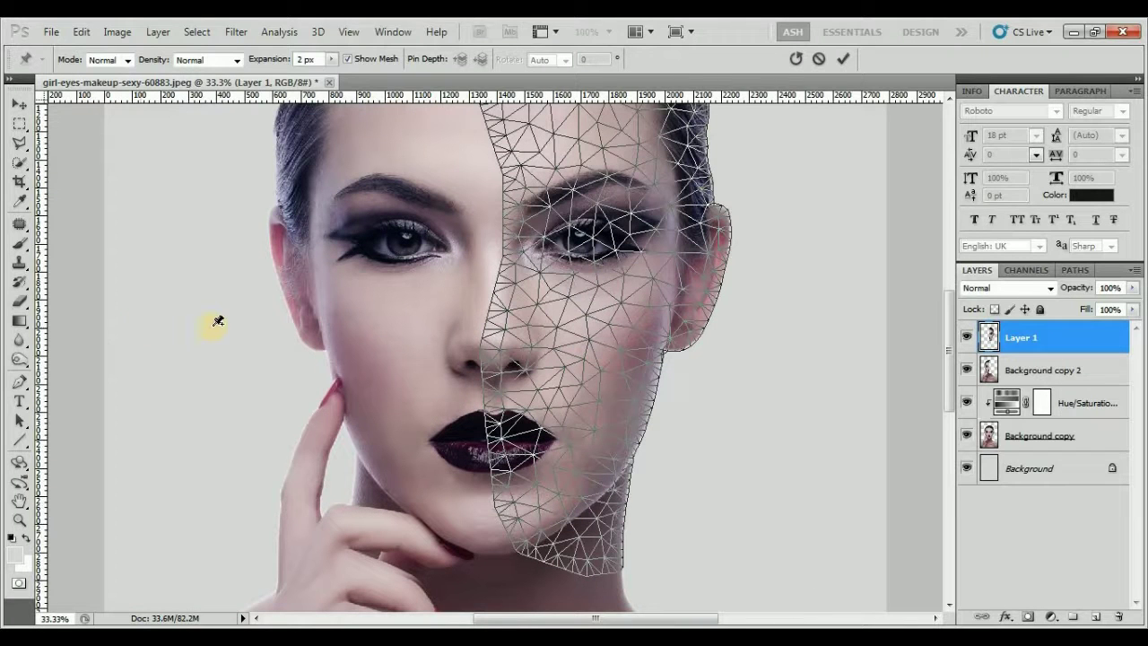
{"action": "scroll", "coordinate": [389, 354], "scroll_direction": "up", "scroll_amount": 3}
{"action": "scroll", "coordinate": [398, 375], "scroll_direction": "up", "scroll_amount": 1}
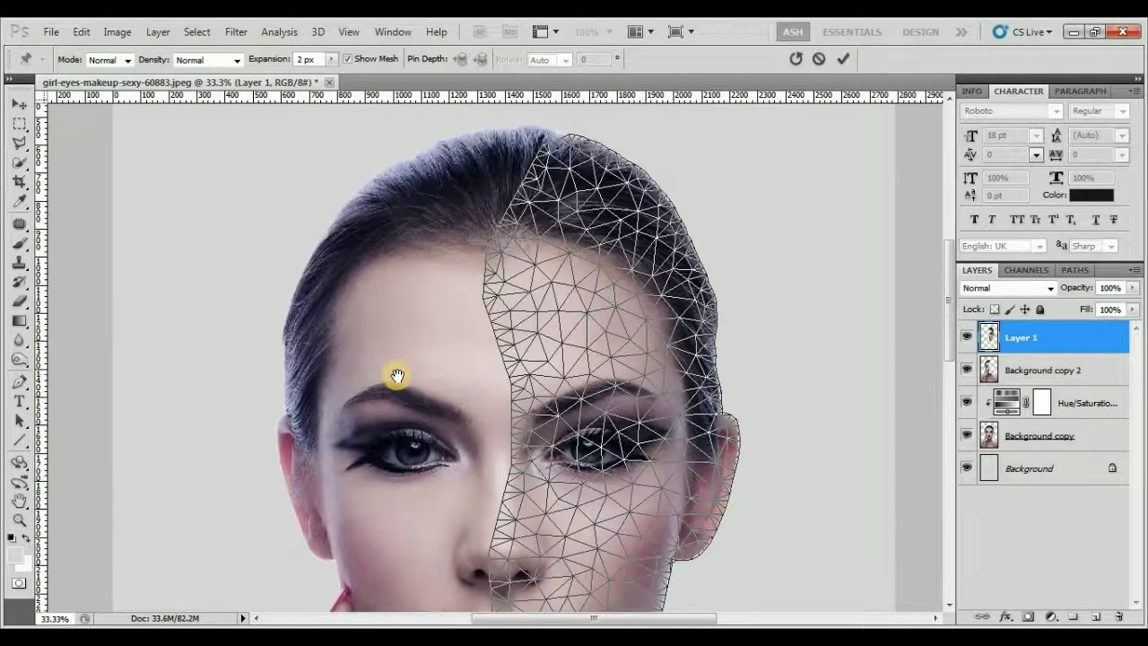
{"action": "scroll", "coordinate": [397, 277], "scroll_direction": "down", "scroll_amount": 1}
{"action": "scroll", "coordinate": [421, 266], "scroll_direction": "down", "scroll_amount": 1}
{"action": "scroll", "coordinate": [422, 382], "scroll_direction": "down", "scroll_amount": 3}
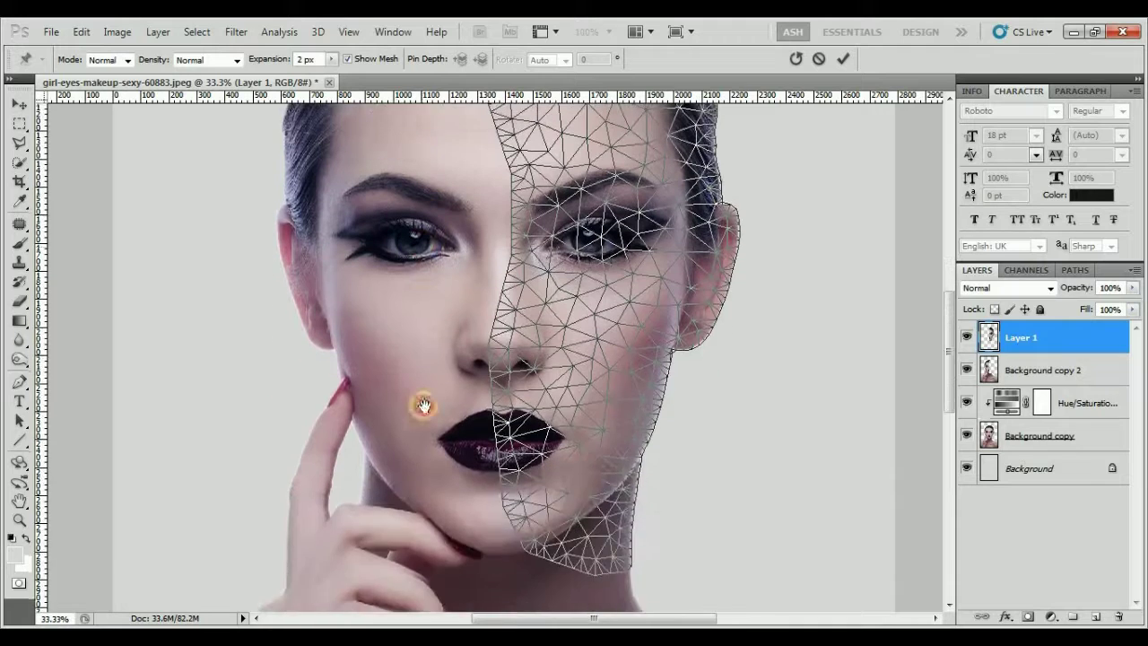
{"action": "scroll", "coordinate": [421, 382], "scroll_direction": "up", "scroll_amount": 3}
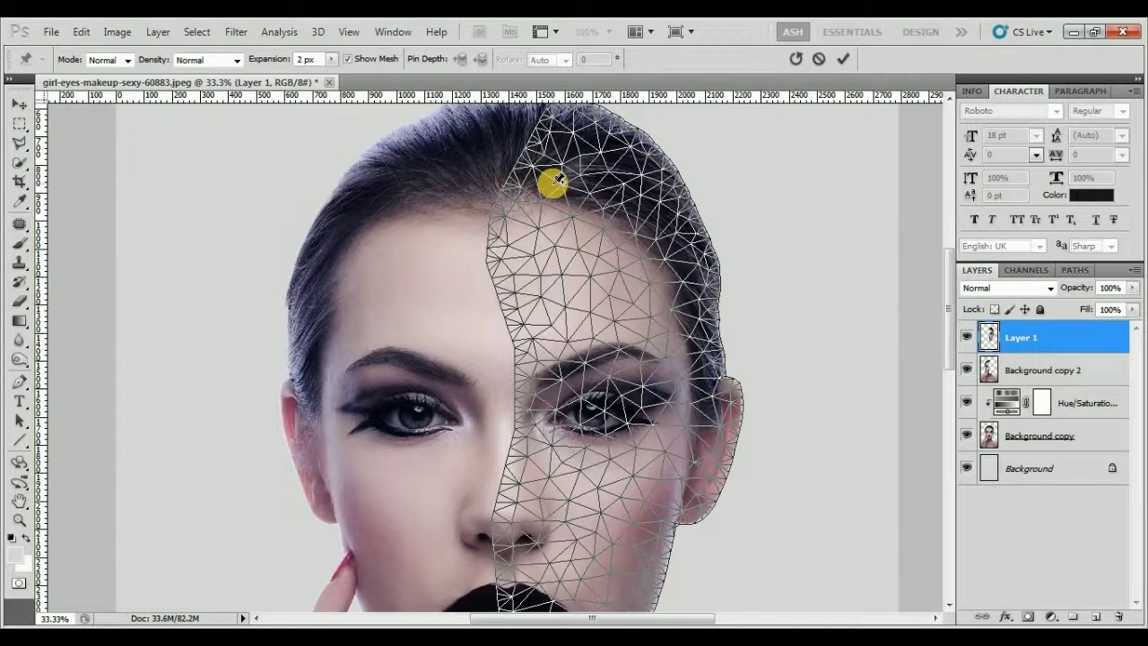
Step: Pin the strip at the top of the head, cheek, lip corner and chin
{"action": "left_click", "coordinate": [558, 121]}
{"action": "scroll", "coordinate": [529, 260], "scroll_direction": "down", "scroll_amount": 2}
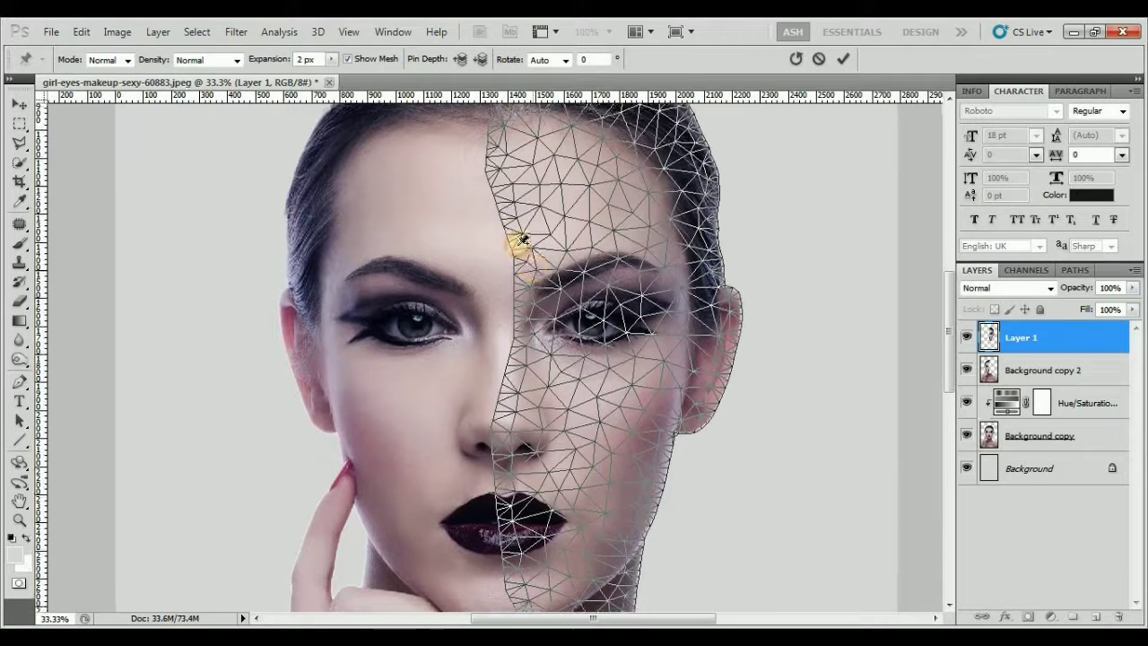
{"action": "left_click", "coordinate": [522, 352]}
{"action": "scroll", "coordinate": [530, 359], "scroll_direction": "down", "scroll_amount": 2}
{"action": "scroll", "coordinate": [498, 323], "scroll_direction": "down", "scroll_amount": 2}
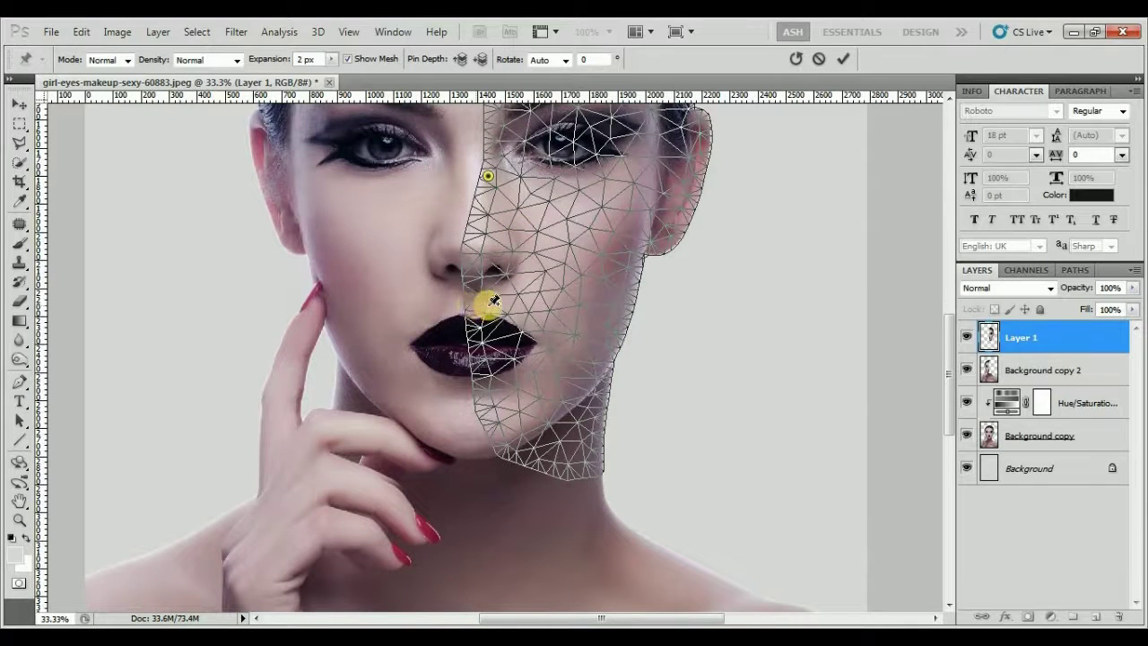
{"action": "left_click", "coordinate": [522, 314]}
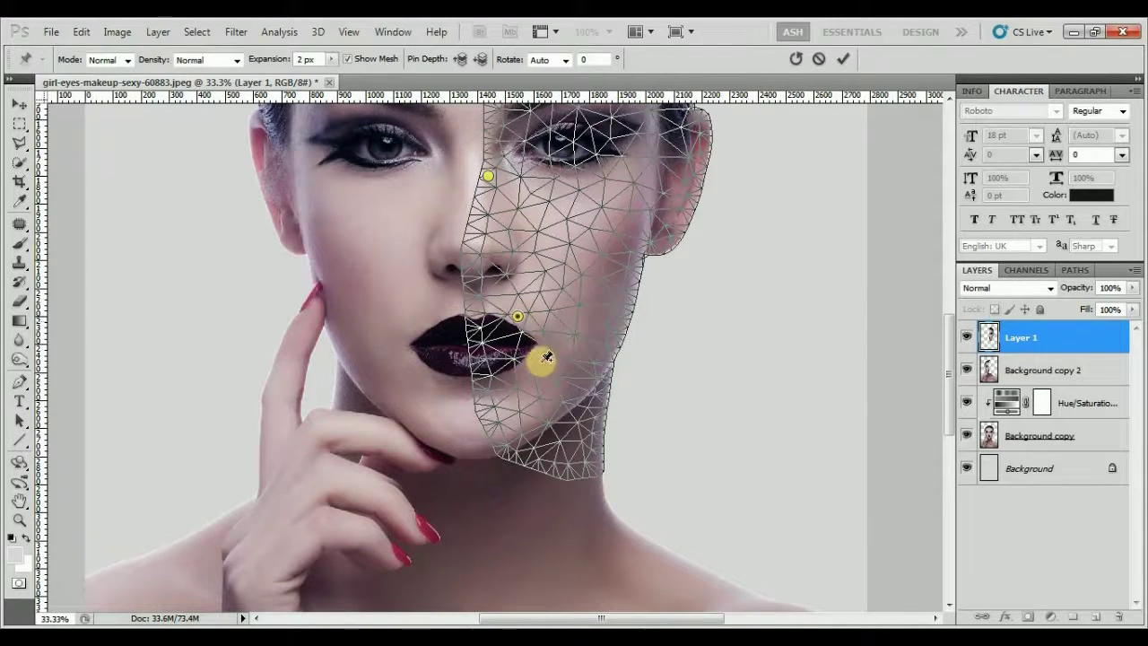
{"action": "scroll", "coordinate": [537, 354], "scroll_direction": "down", "scroll_amount": 2}
{"action": "scroll", "coordinate": [528, 305], "scroll_direction": "down", "scroll_amount": 1}
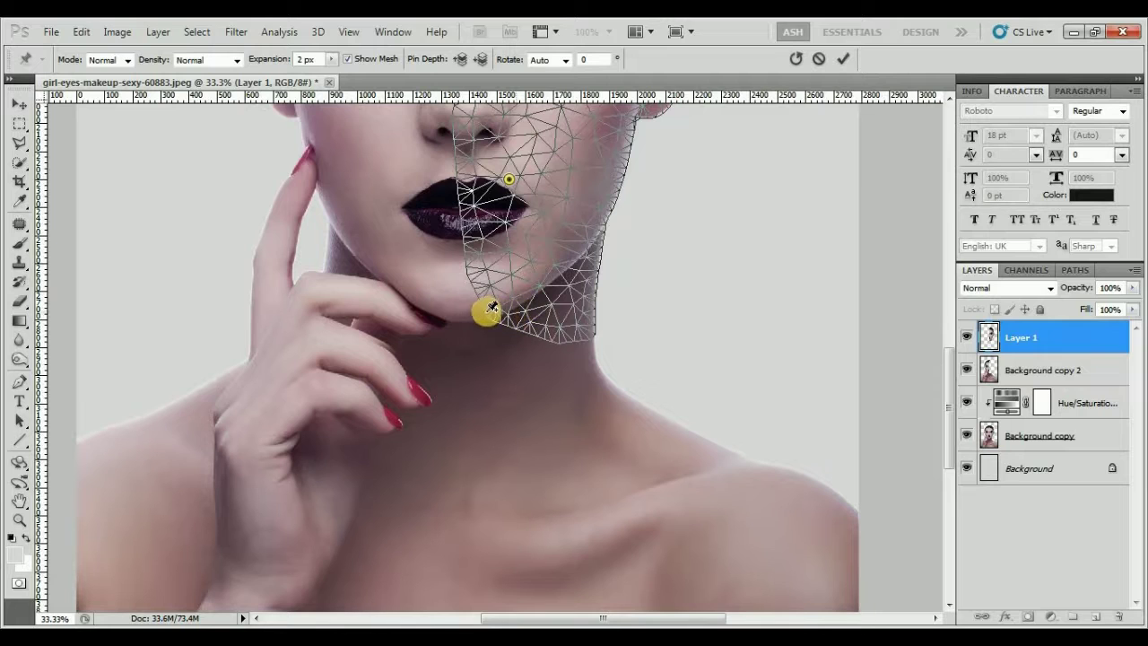
{"action": "left_click", "coordinate": [489, 311]}
Step: Drag the hairline and top-of-head pins to bend the hair rightward
{"action": "mouse_move", "coordinate": [551, 200]}
{"action": "left_mouse_down"}
{"action": "mouse_move", "coordinate": [551, 435]}
{"action": "mouse_move", "coordinate": [551, 321]}
{"action": "left_mouse_up"}
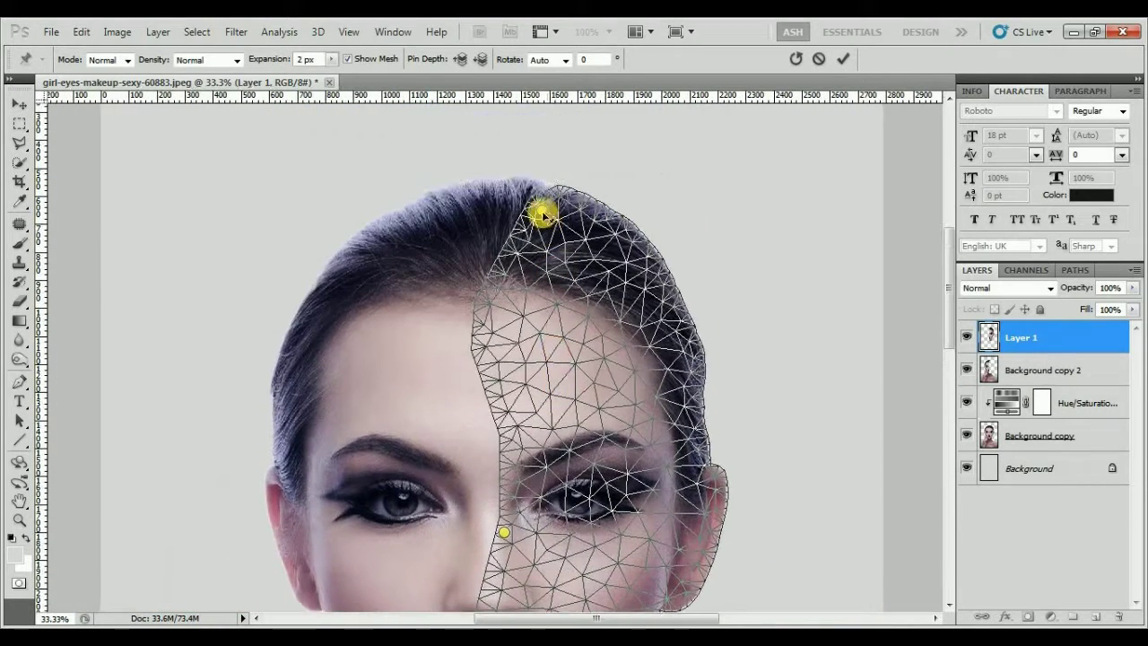
{"action": "left_click_drag", "start_coordinate": [543, 210], "coordinate": [630, 215]}
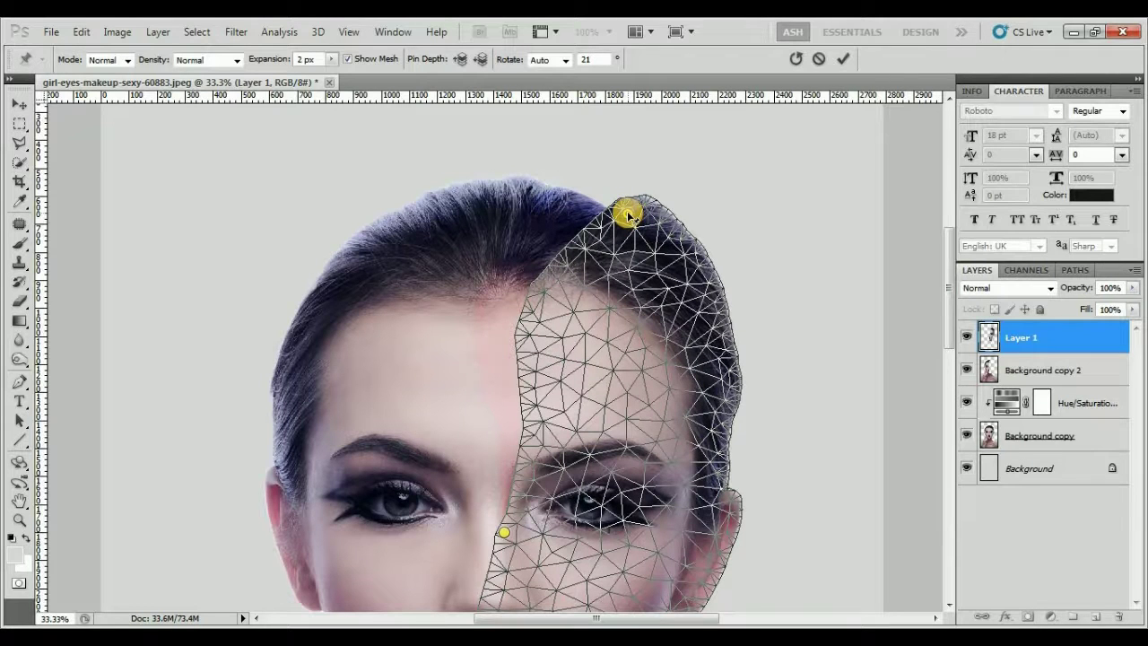
{"action": "scroll", "coordinate": [610, 252], "scroll_direction": "down", "scroll_amount": 2}
{"action": "scroll", "coordinate": [594, 296], "scroll_direction": "down", "scroll_amount": 3}
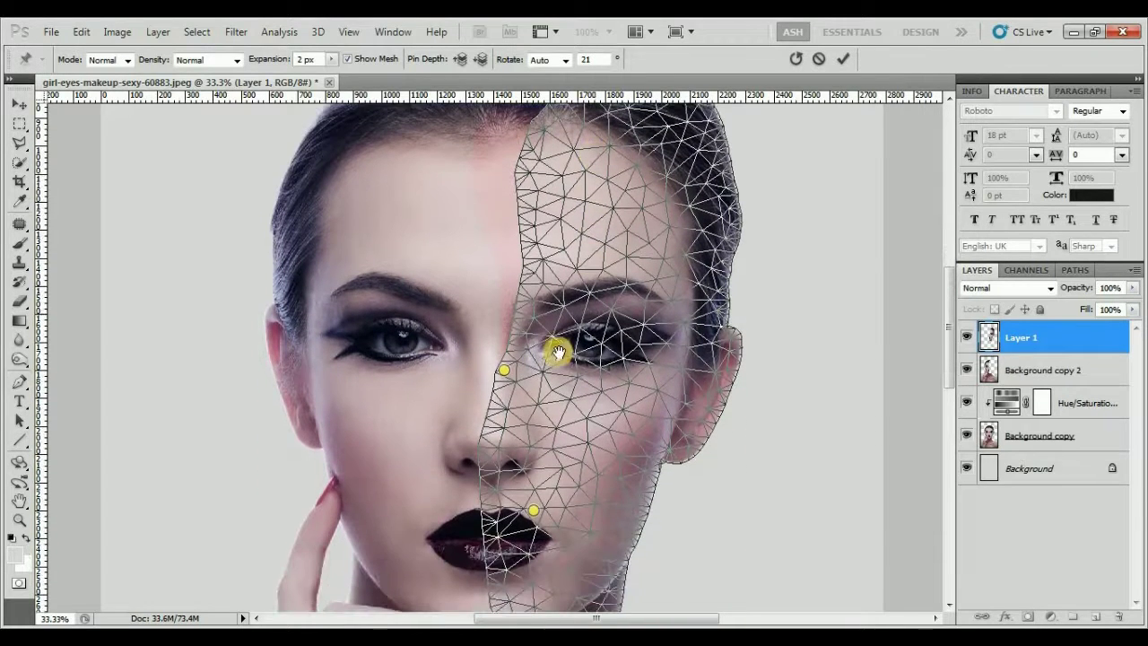
{"action": "scroll", "coordinate": [551, 371], "scroll_direction": "down", "scroll_amount": 2}
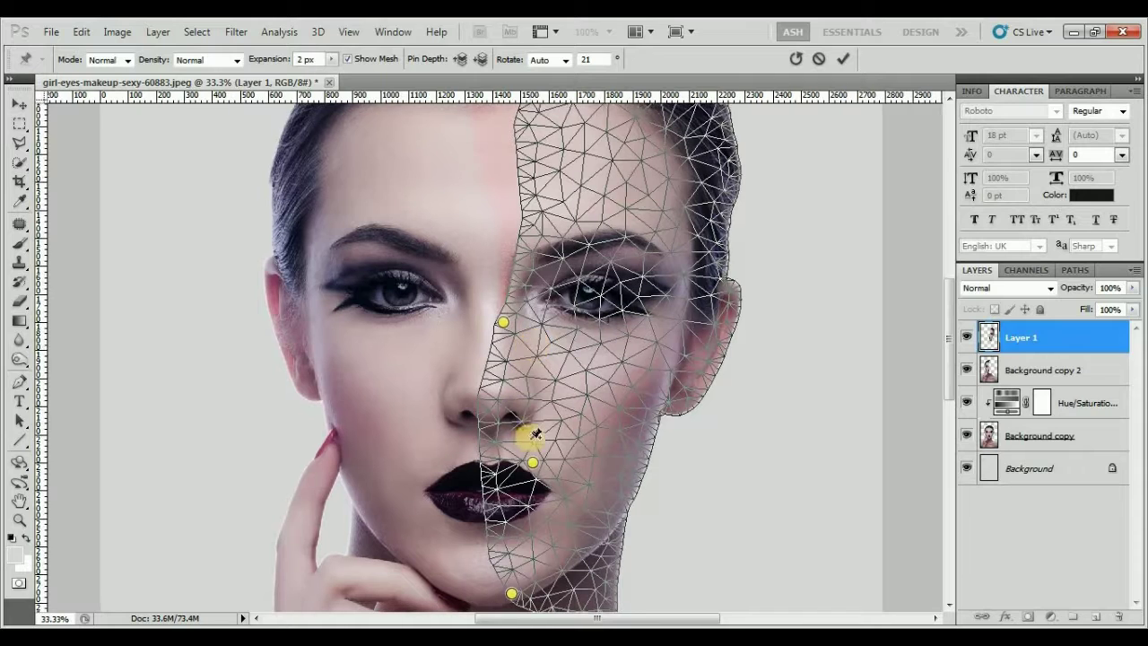
{"action": "left_click_drag", "start_coordinate": [559, 210], "coordinate": [572, 356]}
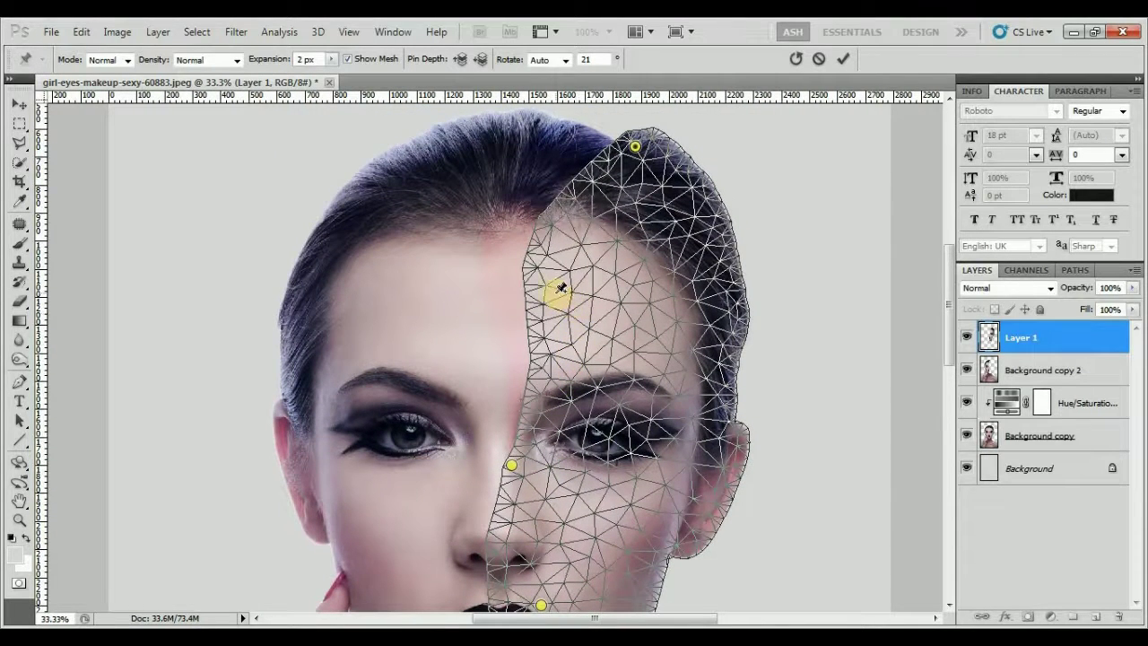
{"action": "mouse_move", "coordinate": [565, 298]}
{"action": "left_mouse_down"}
{"action": "mouse_move", "coordinate": [558, 309]}
{"action": "mouse_move", "coordinate": [570, 311]}
{"action": "left_mouse_up"}
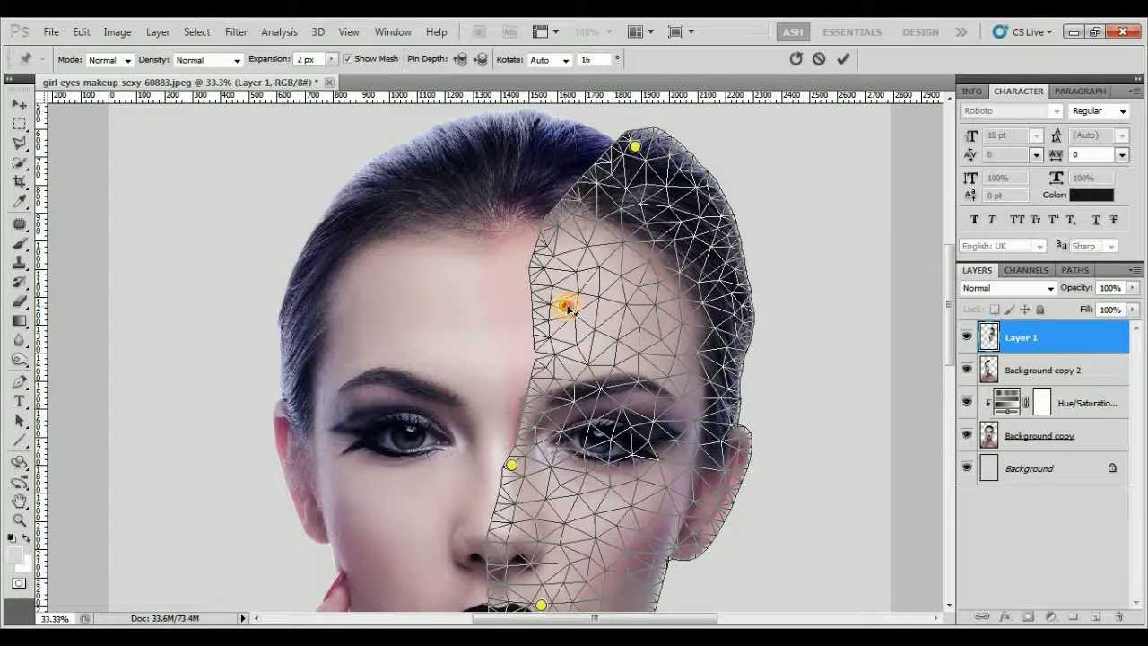
{"action": "scroll", "coordinate": [541, 260], "scroll_direction": "down", "scroll_amount": 2}
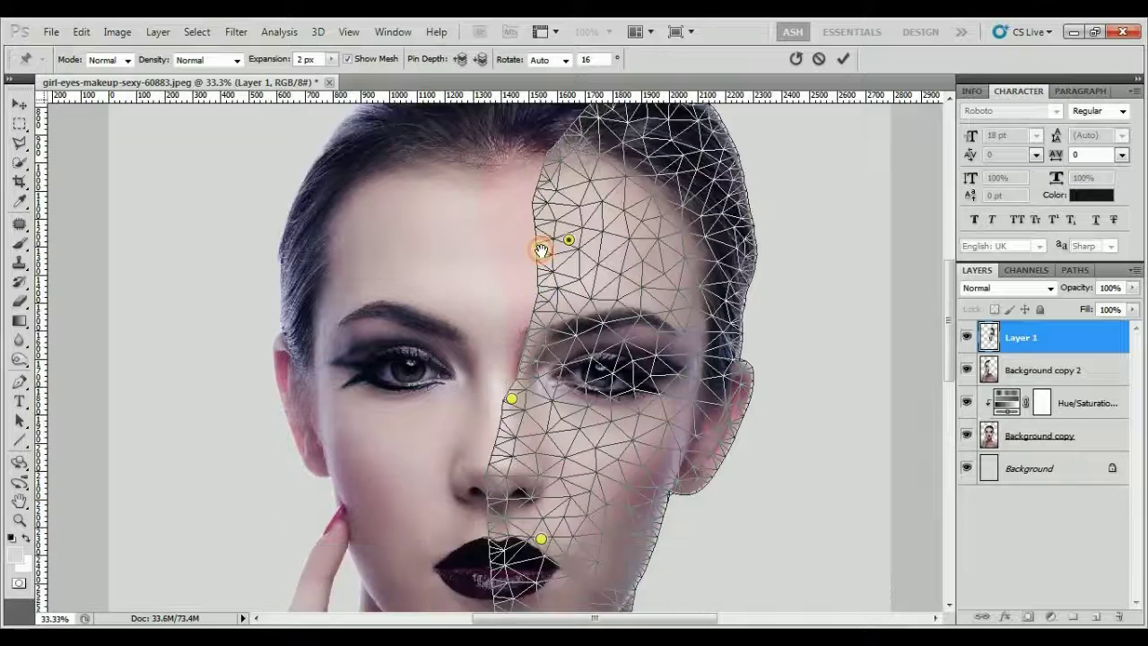
{"action": "scroll", "coordinate": [529, 269], "scroll_direction": "down", "scroll_amount": 3}
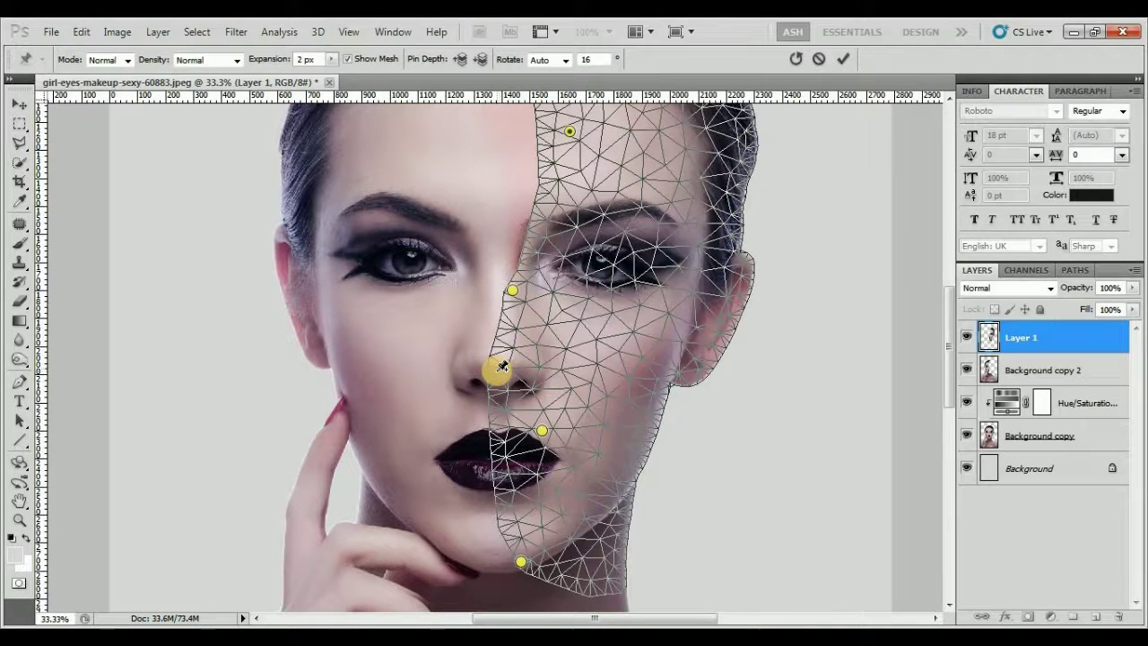
Step: Push the nose and lip pins right to warp the lower face
{"action": "left_click_drag", "start_coordinate": [501, 367], "coordinate": [521, 361]}
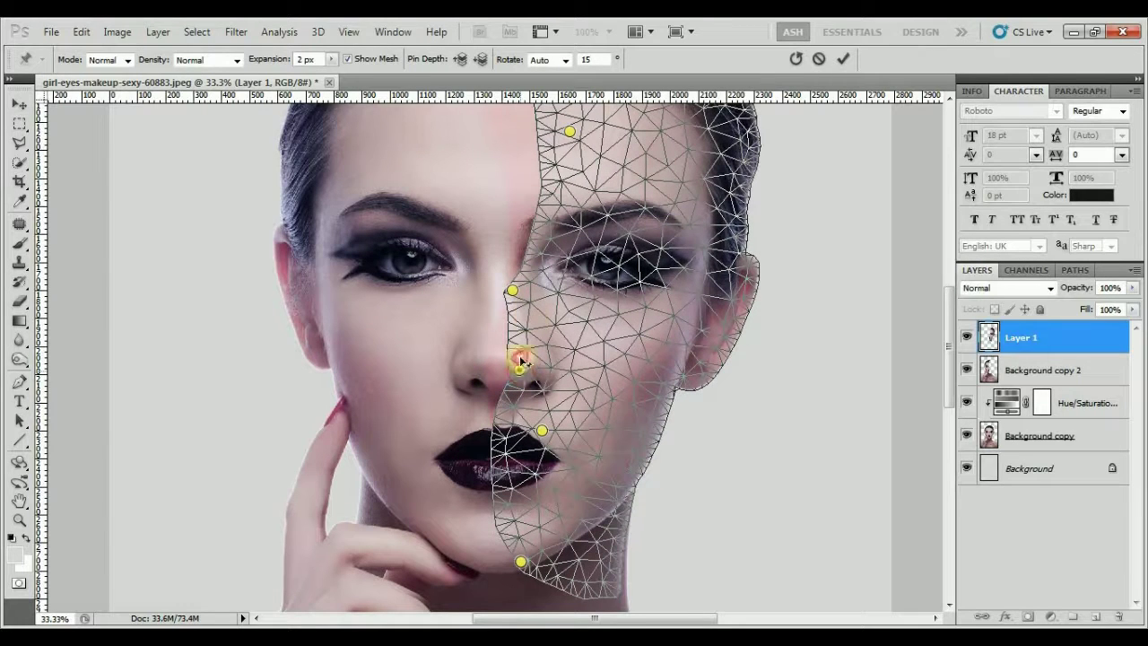
{"action": "left_click_drag", "start_coordinate": [516, 292], "coordinate": [536, 293]}
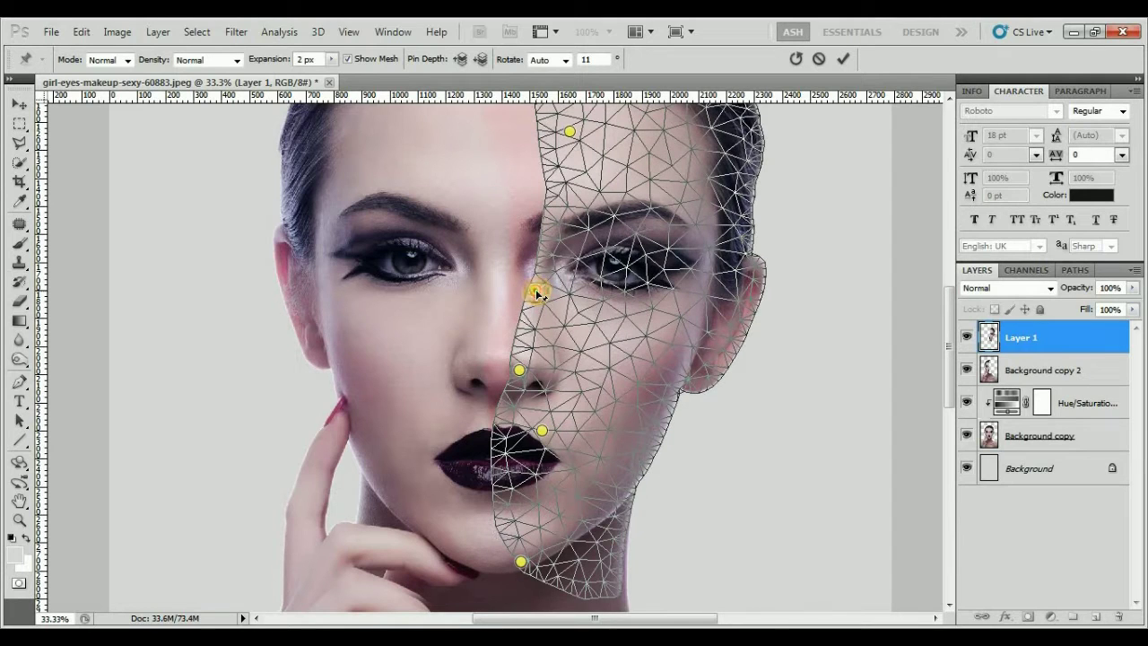
{"action": "scroll", "coordinate": [538, 305], "scroll_direction": "down", "scroll_amount": 3}
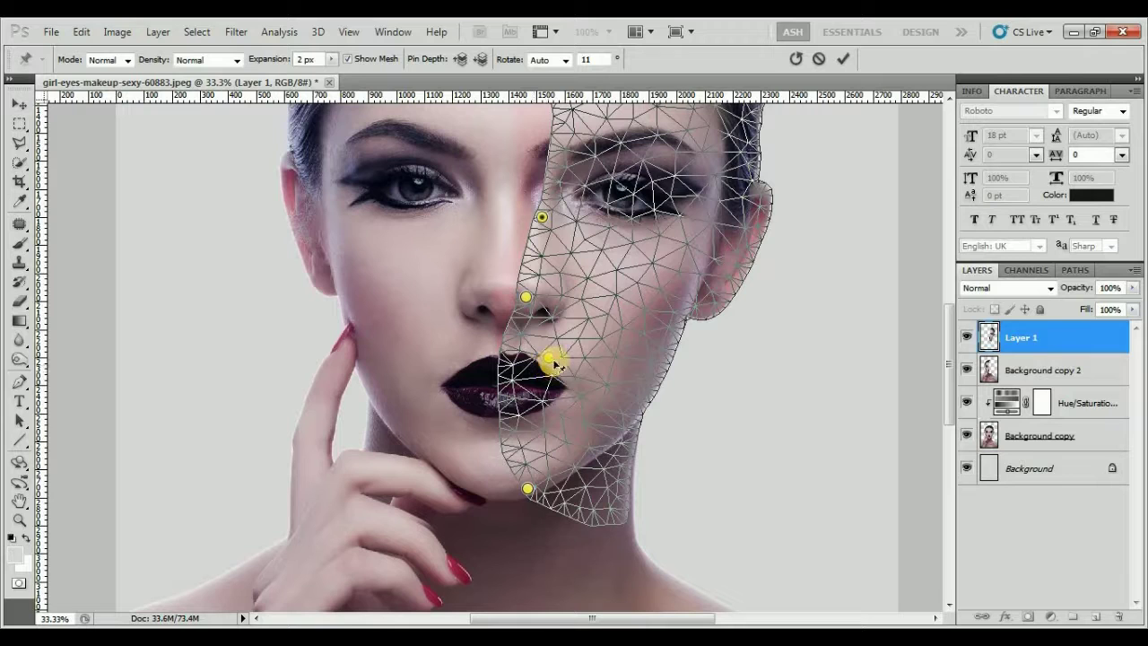
{"action": "left_click_drag", "start_coordinate": [550, 360], "coordinate": [579, 362]}
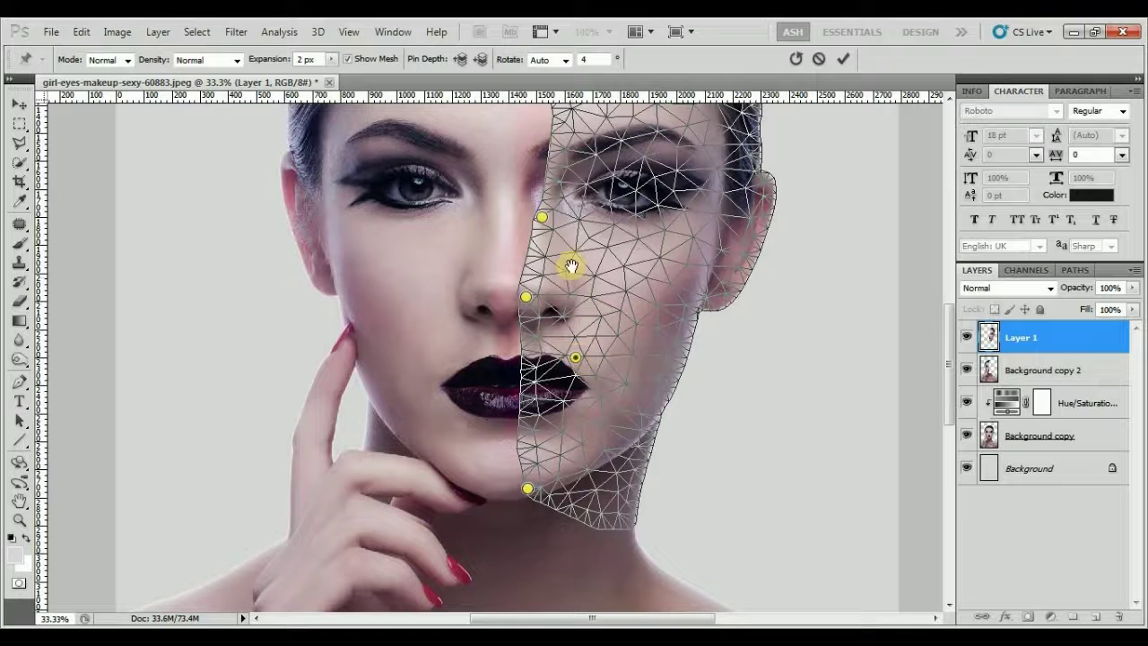
{"action": "scroll", "coordinate": [579, 360], "scroll_direction": "up", "scroll_amount": 4}
{"action": "scroll", "coordinate": [556, 366], "scroll_direction": "up", "scroll_amount": 1}
Step: Shift the eye, forehead and temple pins right to bend the strip further
{"action": "left_click_drag", "start_coordinate": [567, 362], "coordinate": [570, 363]}
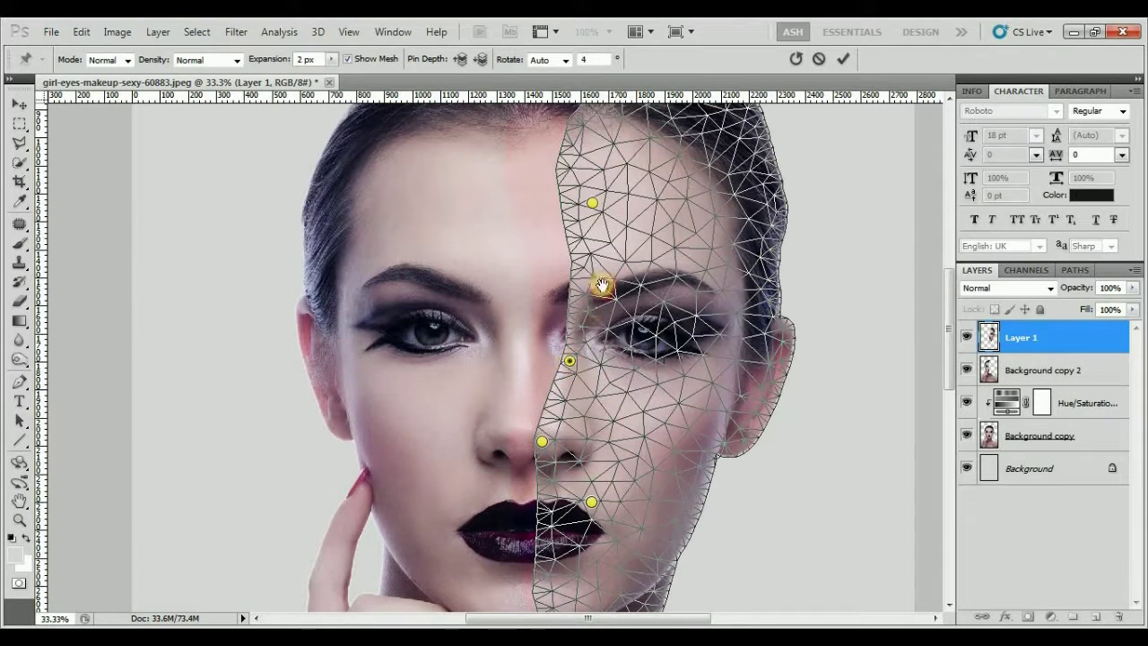
{"action": "scroll", "coordinate": [602, 285], "scroll_direction": "up", "scroll_amount": 3}
{"action": "scroll", "coordinate": [608, 310], "scroll_direction": "up", "scroll_amount": 1}
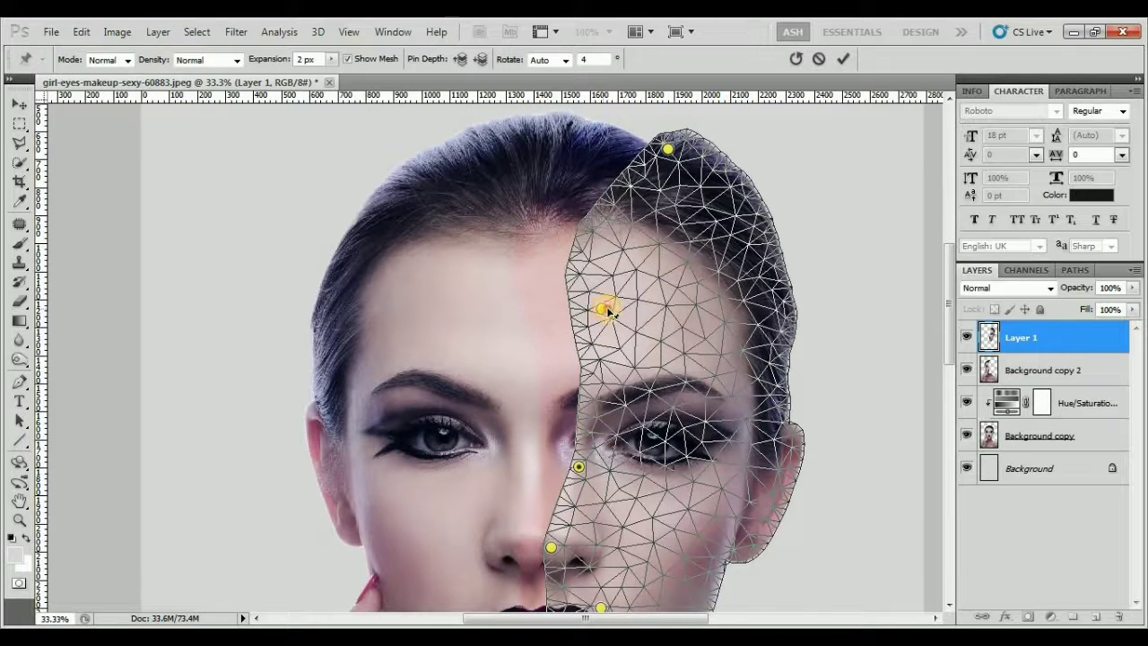
{"action": "left_click_drag", "start_coordinate": [607, 311], "coordinate": [610, 311]}
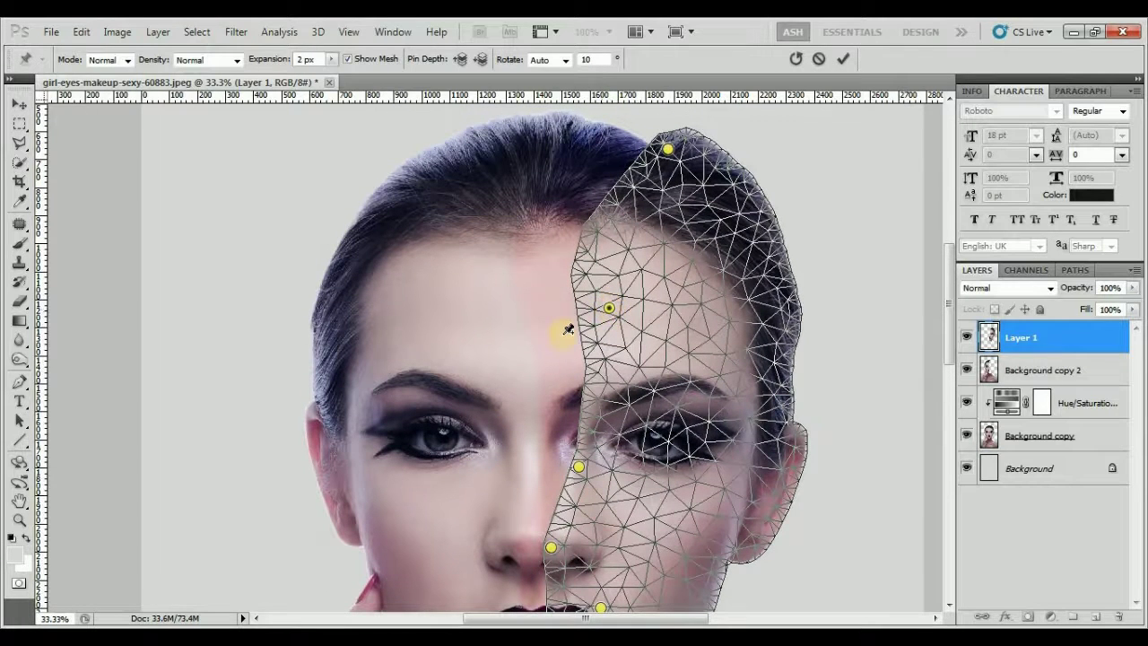
{"action": "mouse_move", "coordinate": [647, 438]}
{"action": "left_mouse_down"}
{"action": "mouse_move", "coordinate": [634, 338]}
{"action": "mouse_move", "coordinate": [637, 352]}
{"action": "left_mouse_up"}
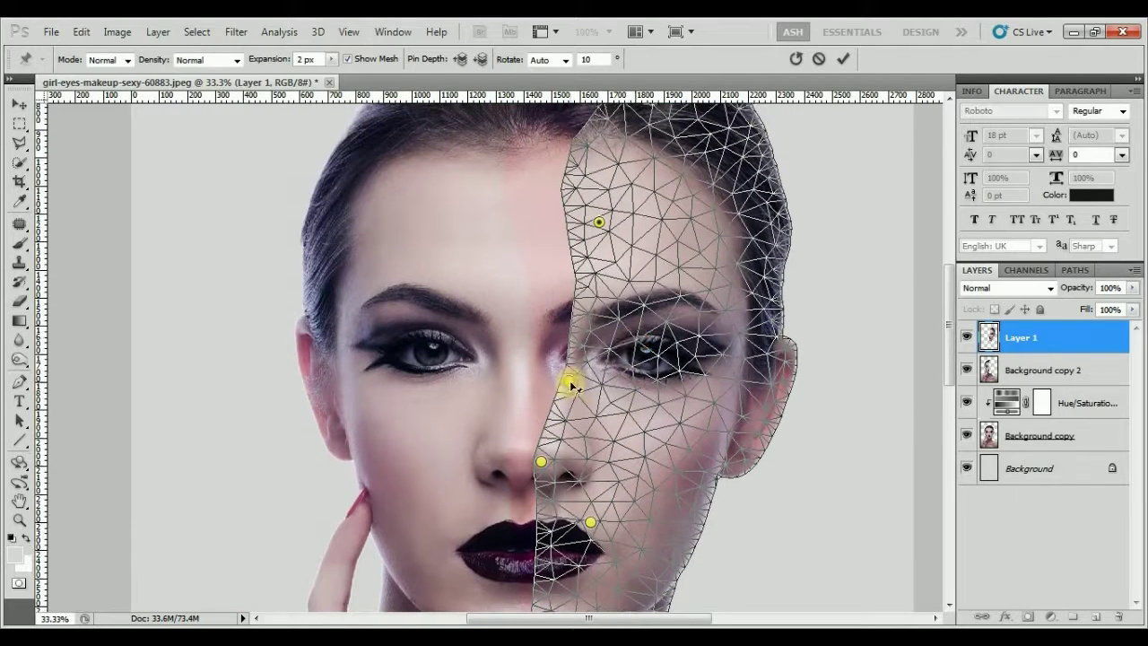
{"action": "left_click_drag", "start_coordinate": [579, 384], "coordinate": [589, 384]}
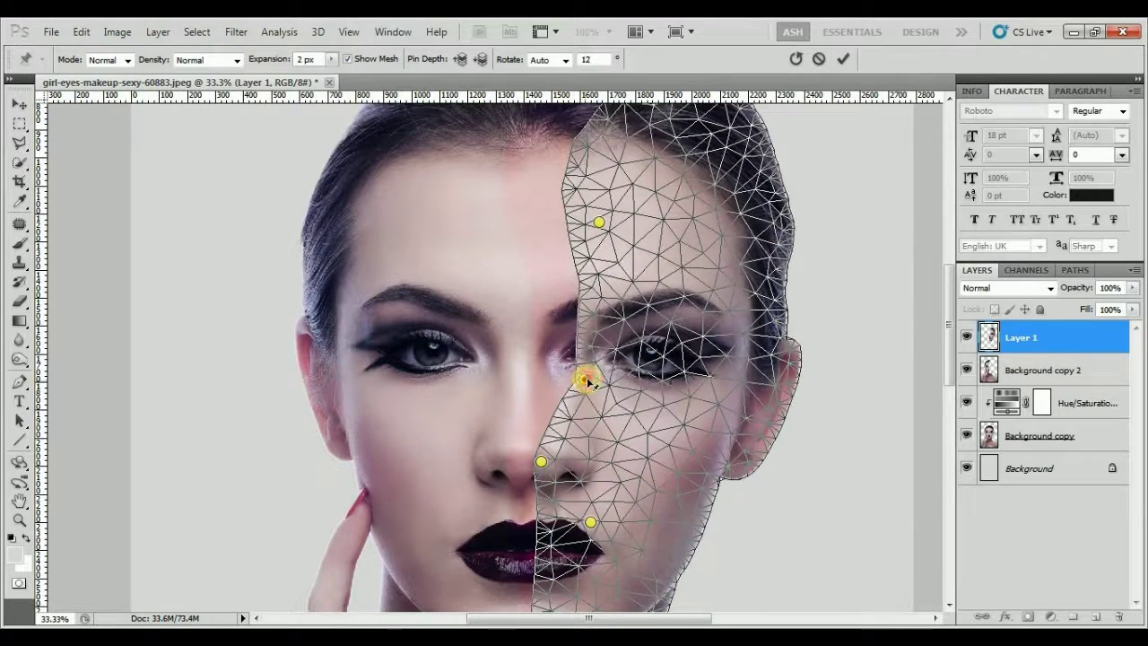
{"action": "left_click_drag", "start_coordinate": [604, 225], "coordinate": [629, 216]}
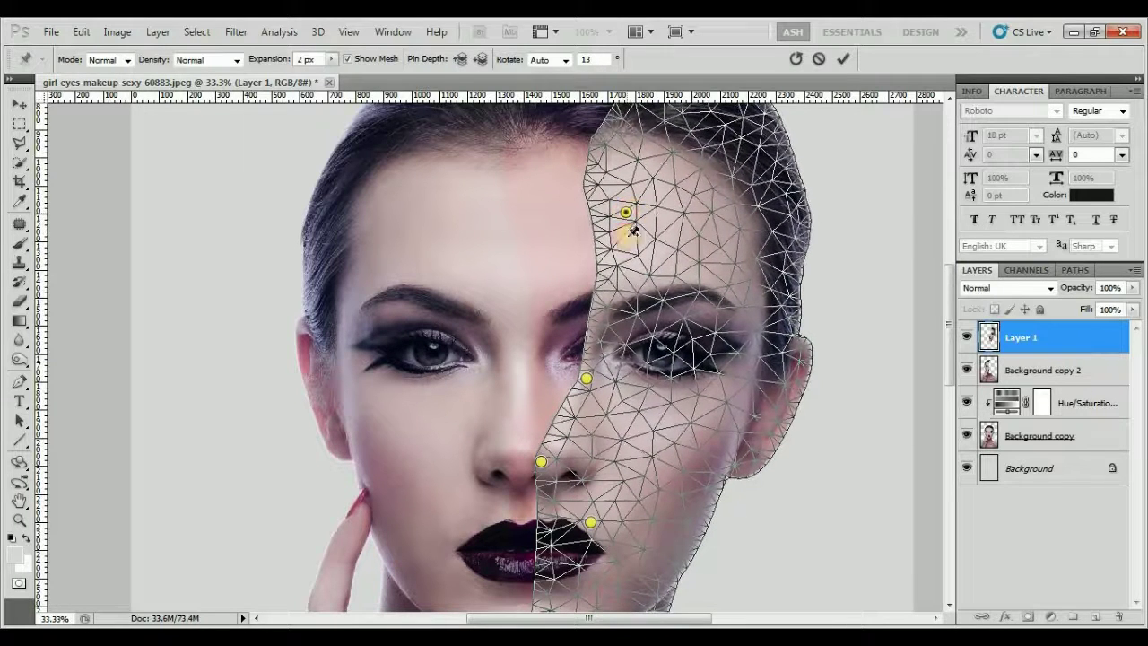
Step: Move the nose-side and lip pins, then commit the puppet warp
{"action": "left_click_drag", "start_coordinate": [543, 462], "coordinate": [566, 455]}
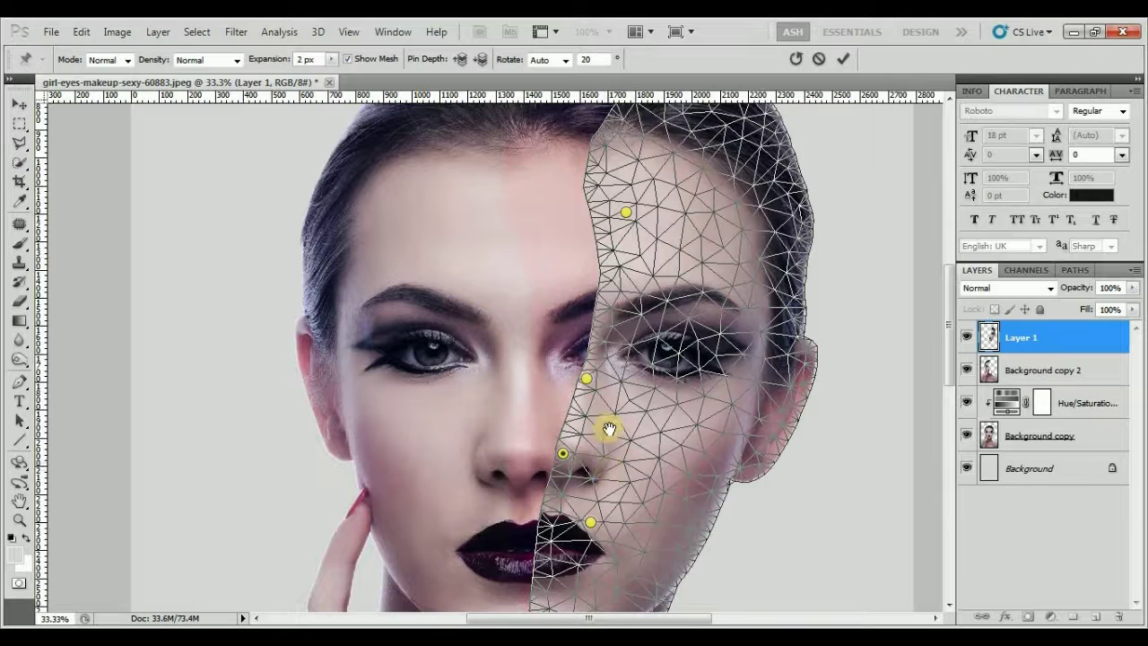
{"action": "scroll", "coordinate": [618, 433], "scroll_direction": "down", "scroll_amount": 3}
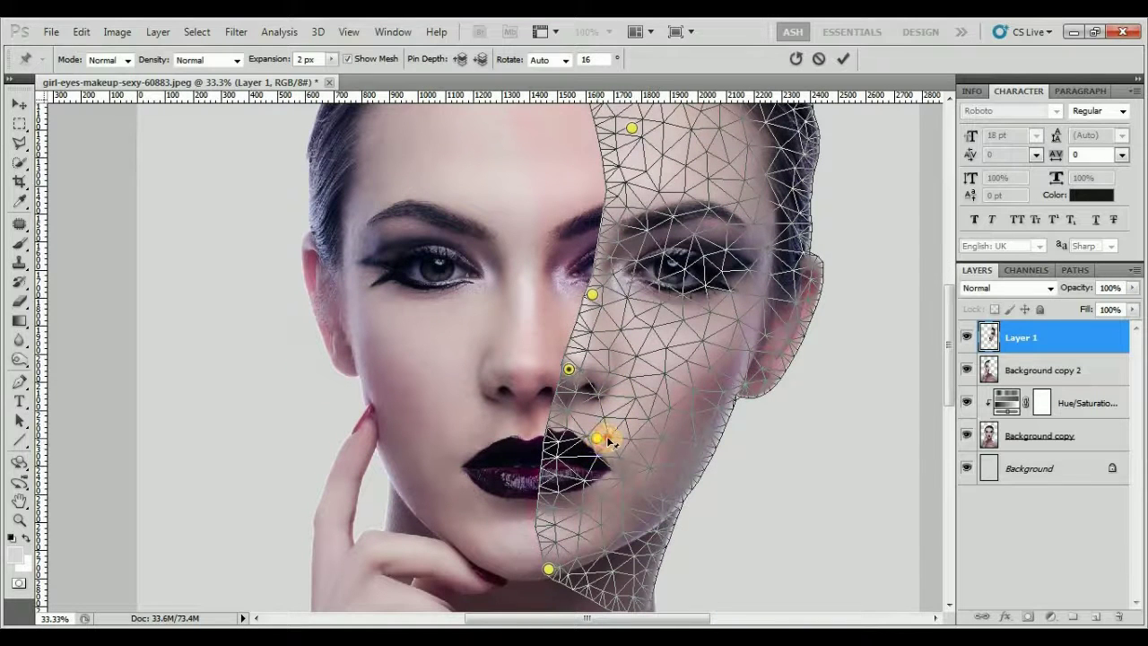
{"action": "left_click_drag", "start_coordinate": [598, 440], "coordinate": [615, 443]}
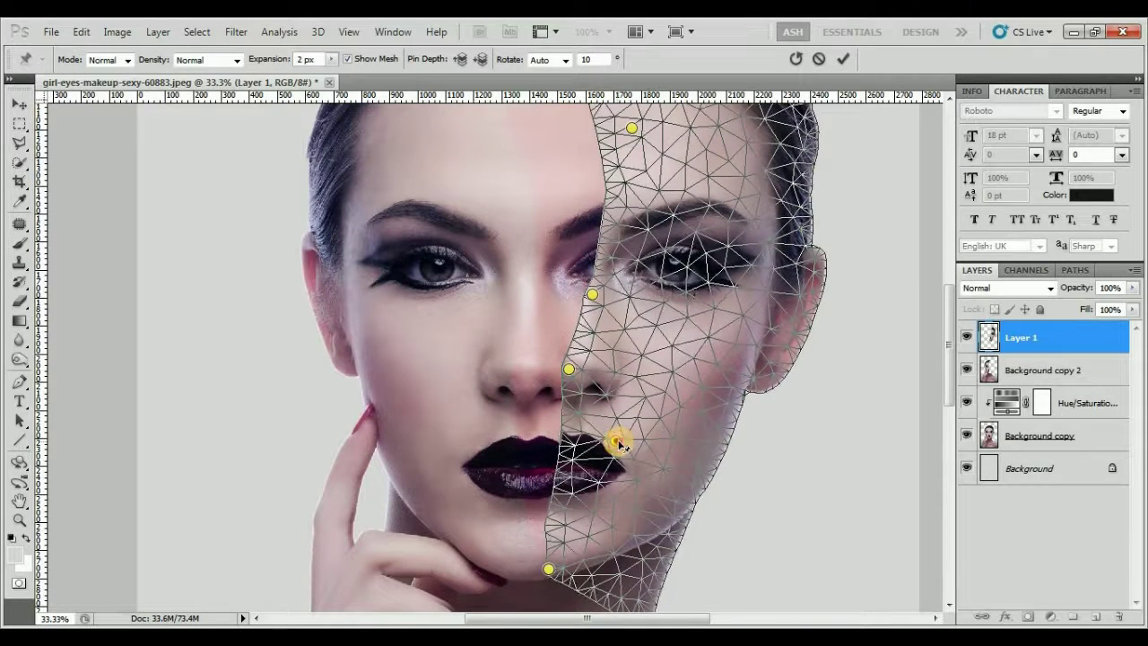
{"action": "scroll", "coordinate": [654, 335], "scroll_direction": "up", "scroll_amount": 2}
{"action": "scroll", "coordinate": [654, 335], "scroll_direction": "up", "scroll_amount": 3}
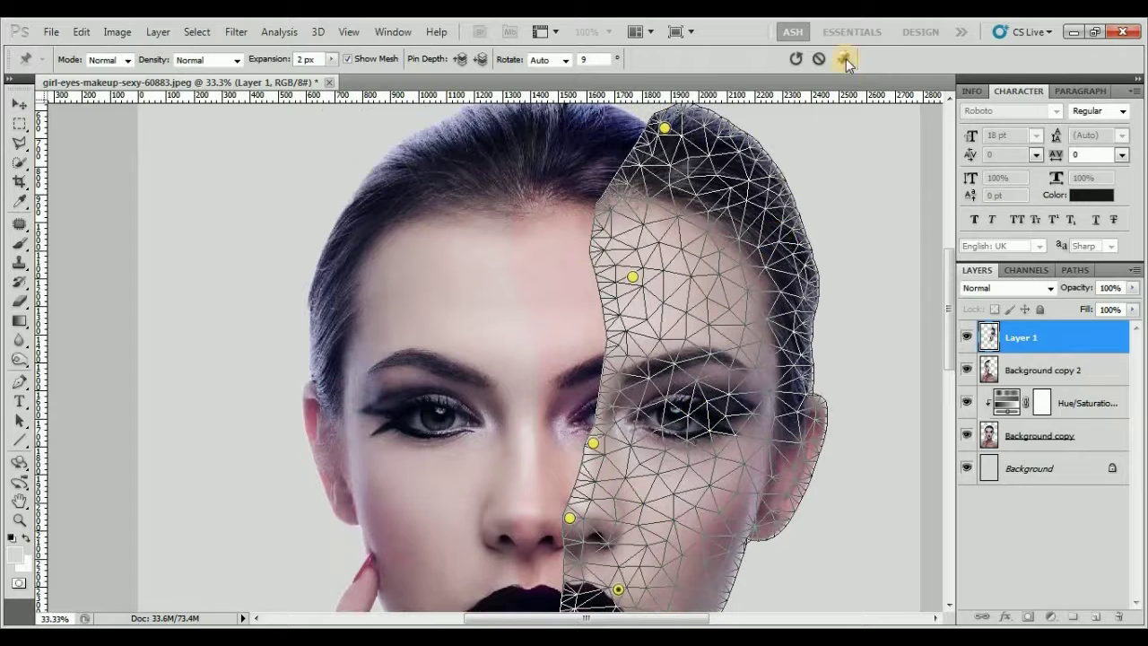
{"action": "left_click", "coordinate": [844, 58]}
Step: Raise the Hue/Saturation adjustment to Saturation +53 and reselect the face strip layers
{"action": "left_click_drag", "start_coordinate": [682, 415], "coordinate": [673, 402]}
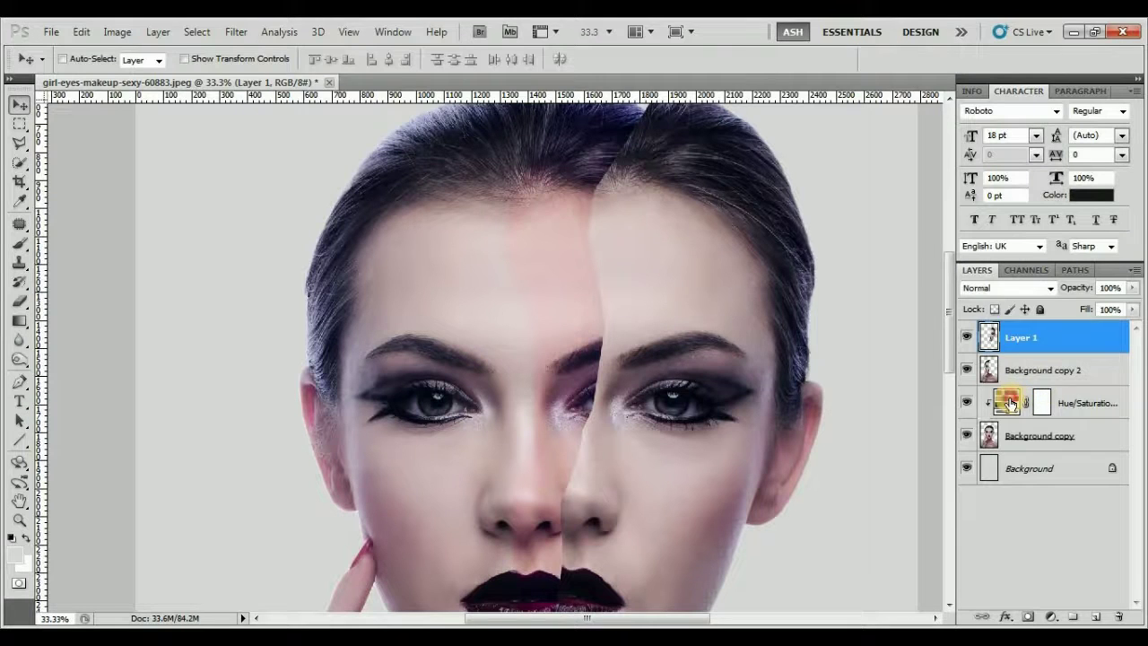
{"action": "double_click", "coordinate": [1011, 405]}
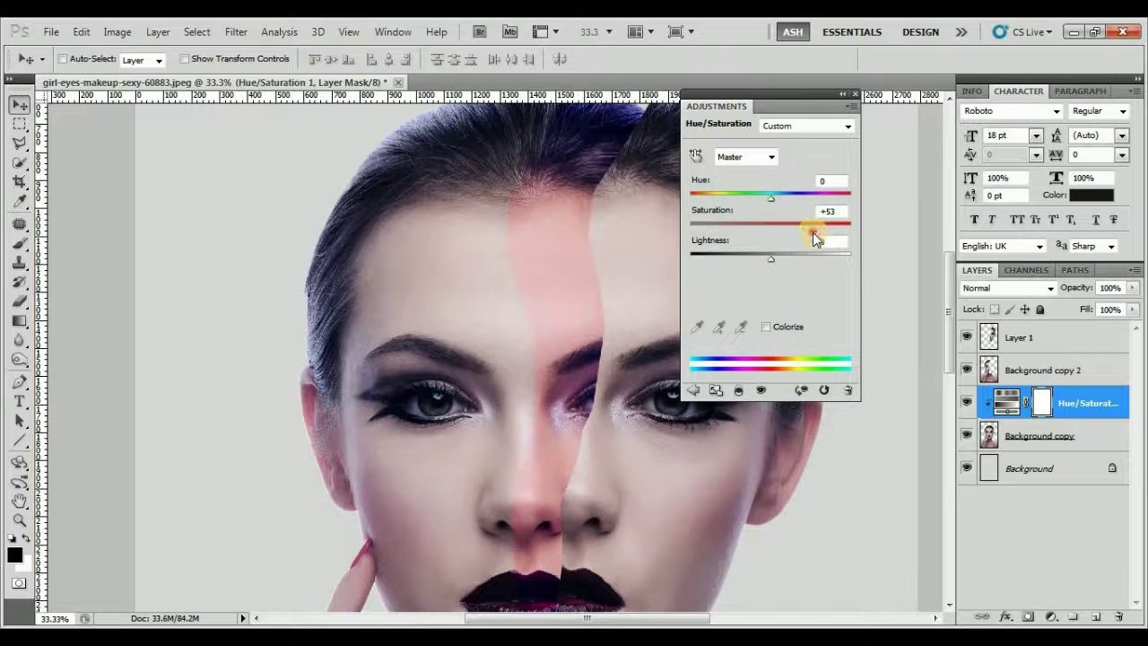
{"action": "left_click", "coordinate": [855, 95]}
{"action": "mouse_move", "coordinate": [687, 367]}
{"action": "left_mouse_down"}
{"action": "mouse_move", "coordinate": [705, 287]}
{"action": "mouse_move", "coordinate": [708, 374]}
{"action": "left_mouse_up"}
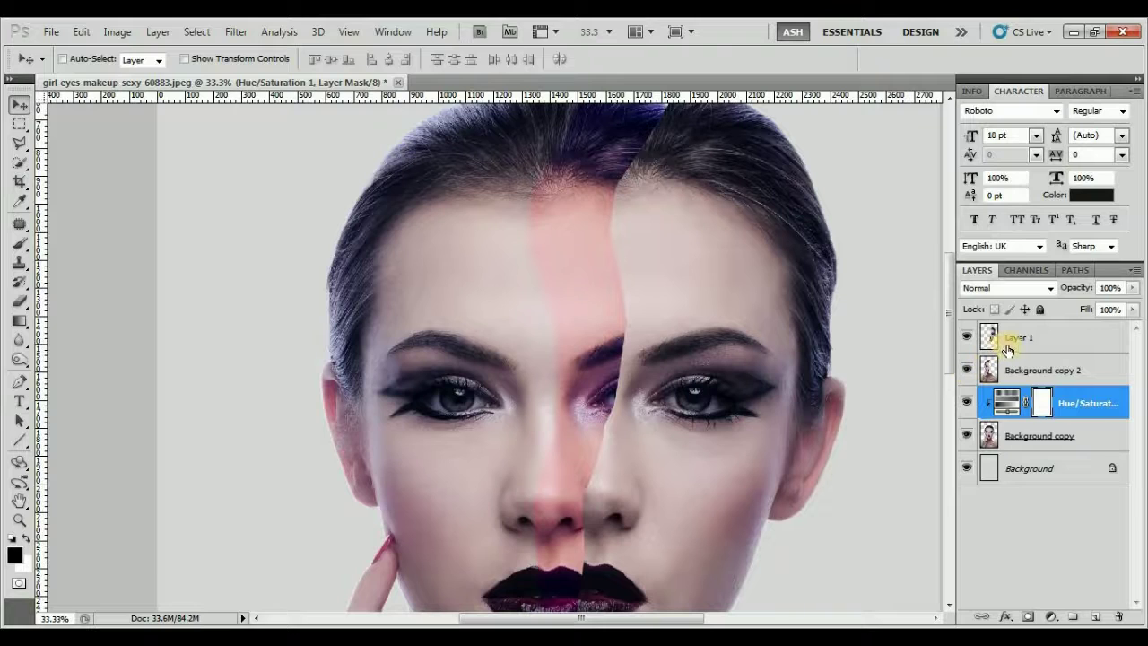
{"action": "left_click", "coordinate": [551, 318], "text": "ctrl"}
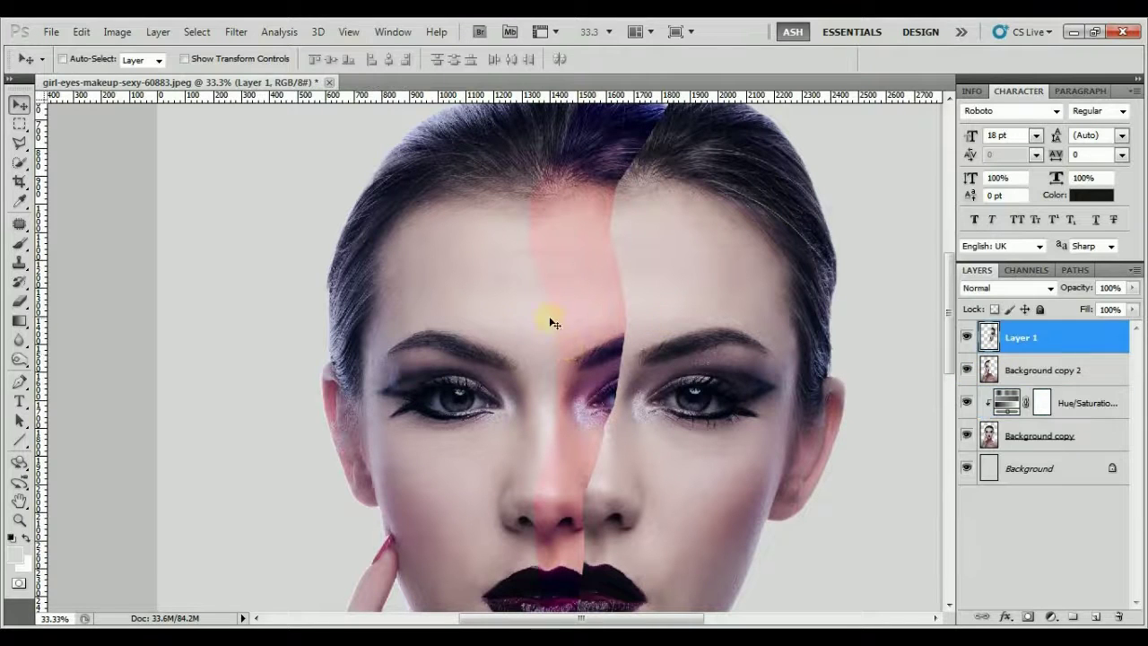
{"action": "left_click", "coordinate": [472, 321], "text": "ctrl"}
Step: Start Puppet Warp on Background copy 2, pinning the top of the head and below the eye
{"action": "left_click", "coordinate": [81, 31]}
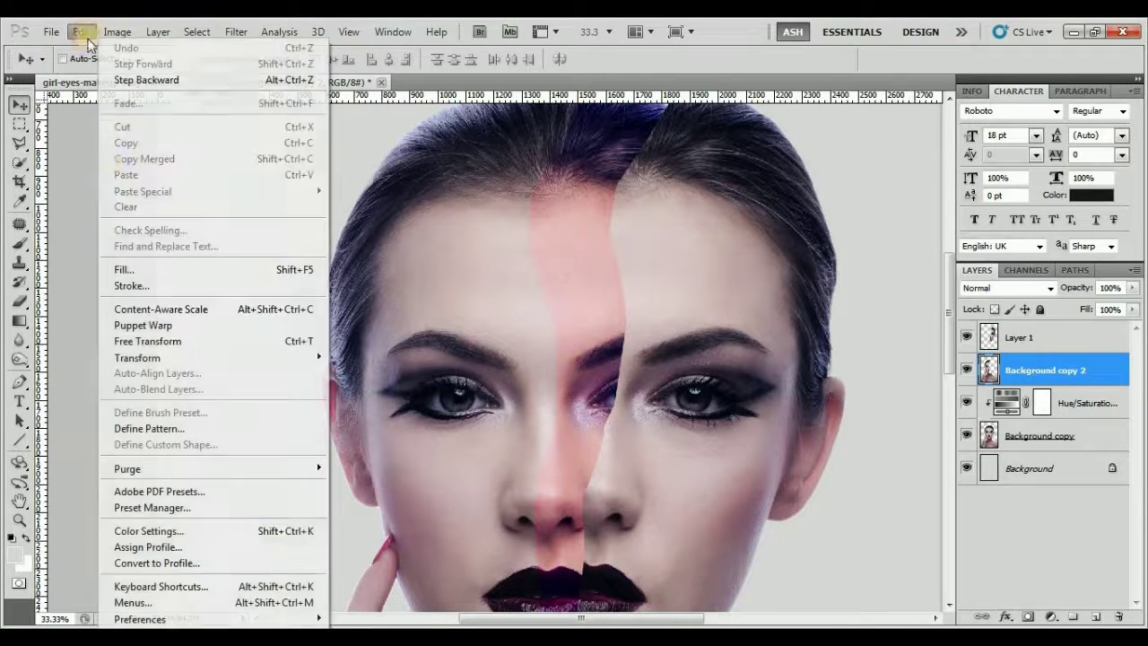
{"action": "left_click", "coordinate": [143, 327]}
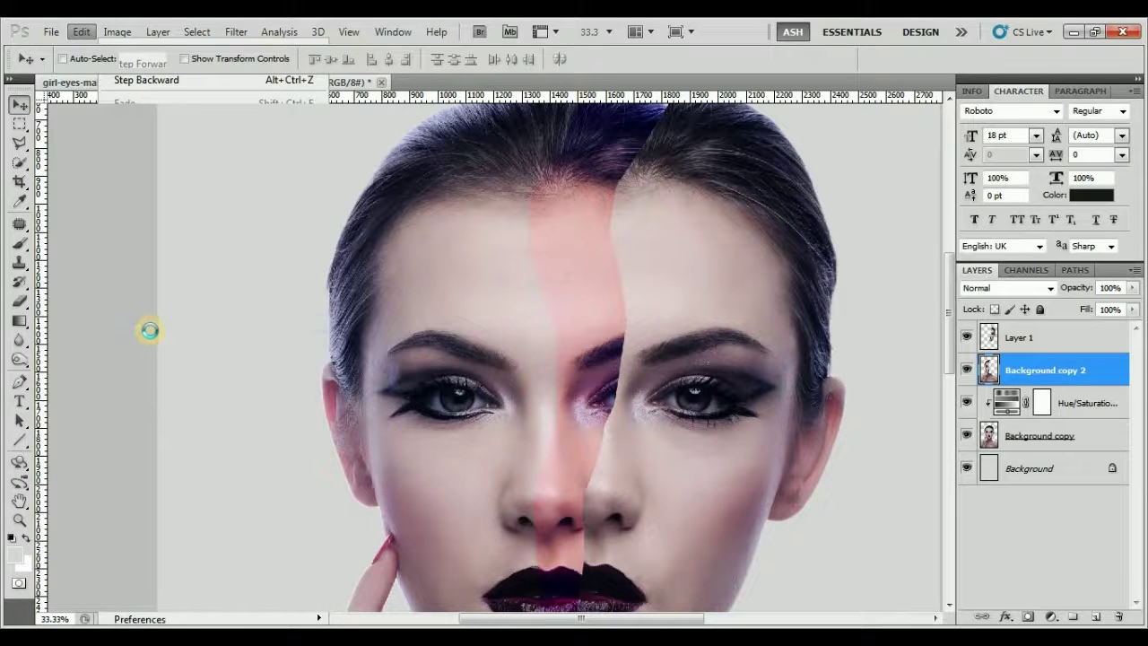
{"action": "scroll", "coordinate": [489, 259], "scroll_direction": "up", "scroll_amount": 2}
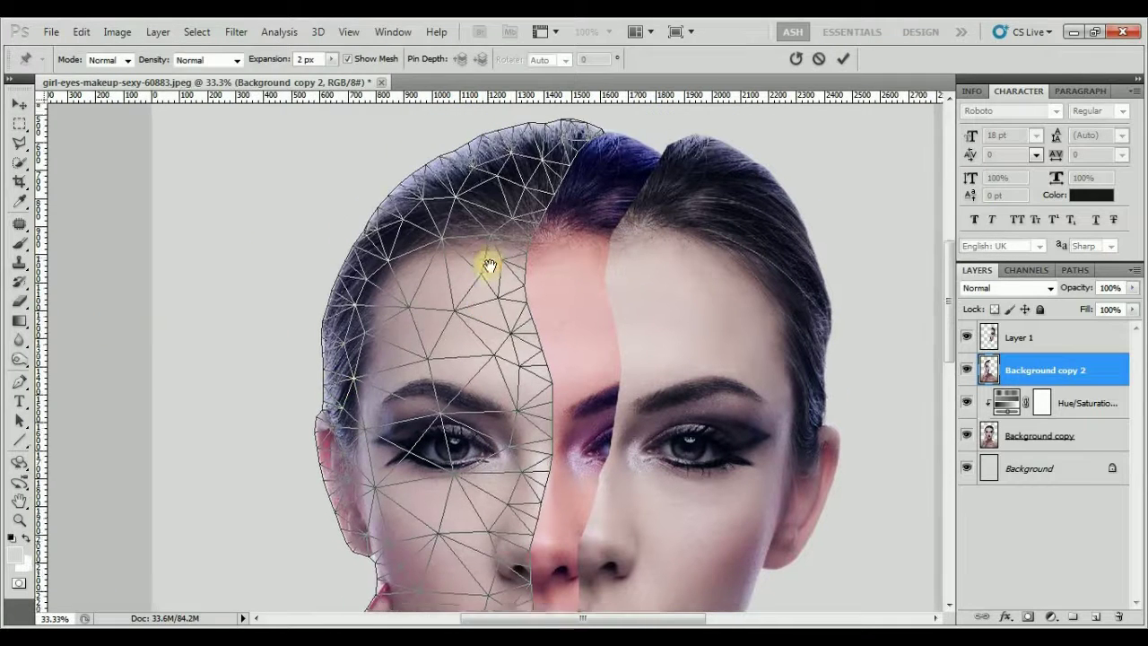
{"action": "left_click", "coordinate": [558, 165]}
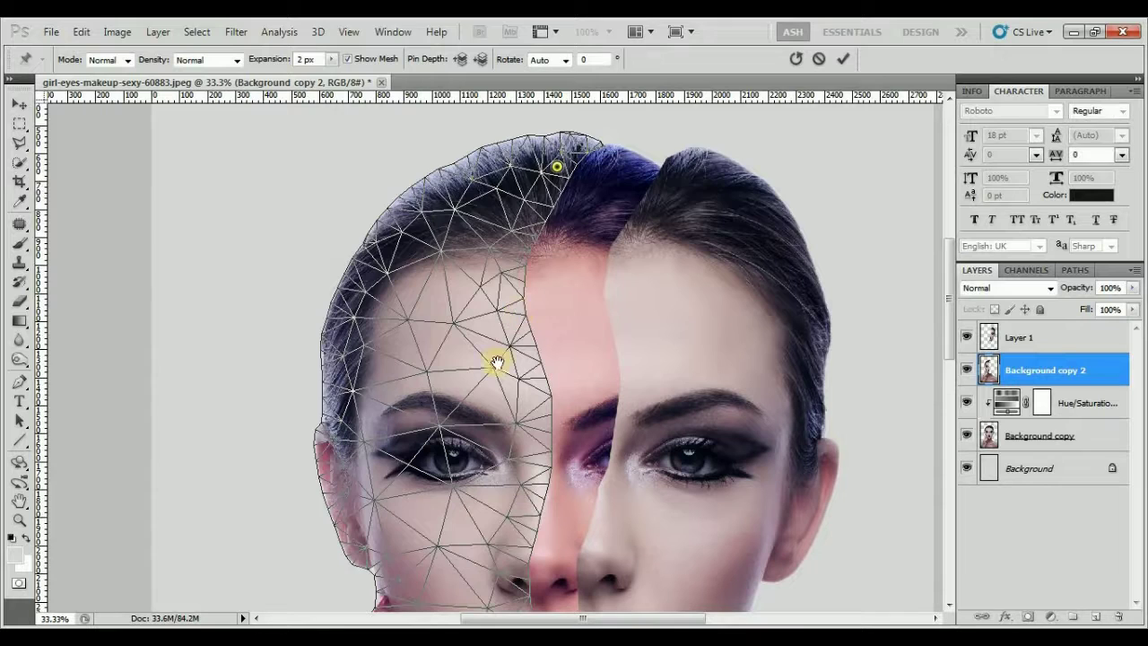
{"action": "scroll", "coordinate": [499, 359], "scroll_direction": "down", "scroll_amount": 4}
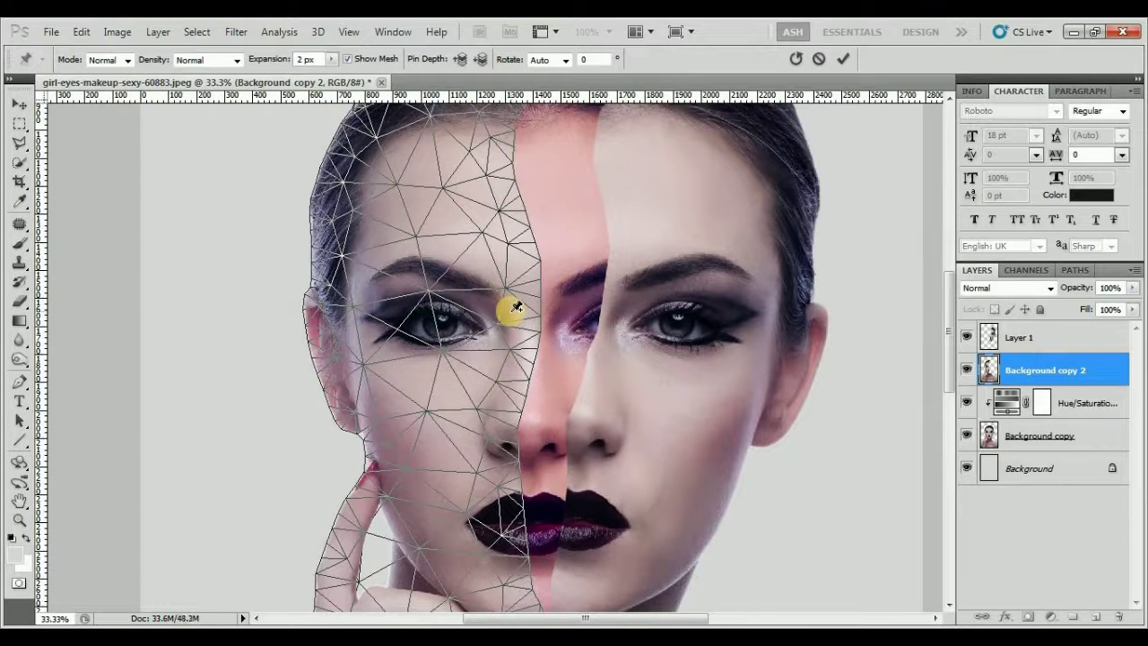
{"action": "left_click", "coordinate": [491, 363]}
Step: Add further pins near the lips and on the forehead
{"action": "scroll", "coordinate": [482, 377], "scroll_direction": "down", "scroll_amount": 1}
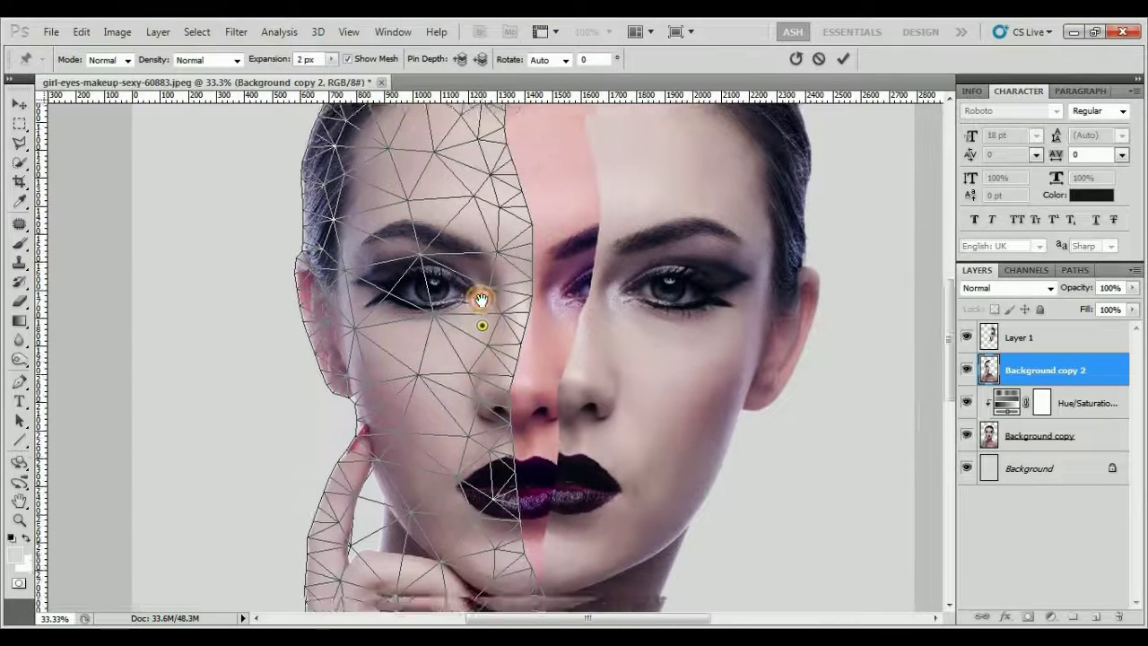
{"action": "scroll", "coordinate": [482, 299], "scroll_direction": "down", "scroll_amount": 2}
{"action": "left_click", "coordinate": [500, 386]}
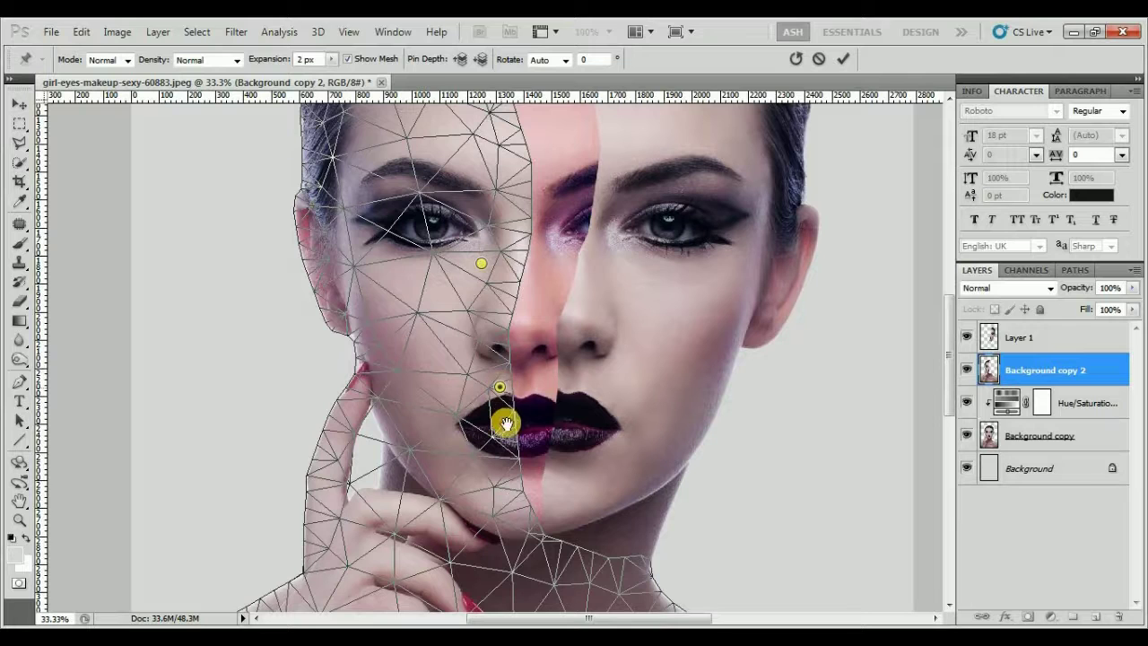
{"action": "scroll", "coordinate": [508, 403], "scroll_direction": "down", "scroll_amount": 3}
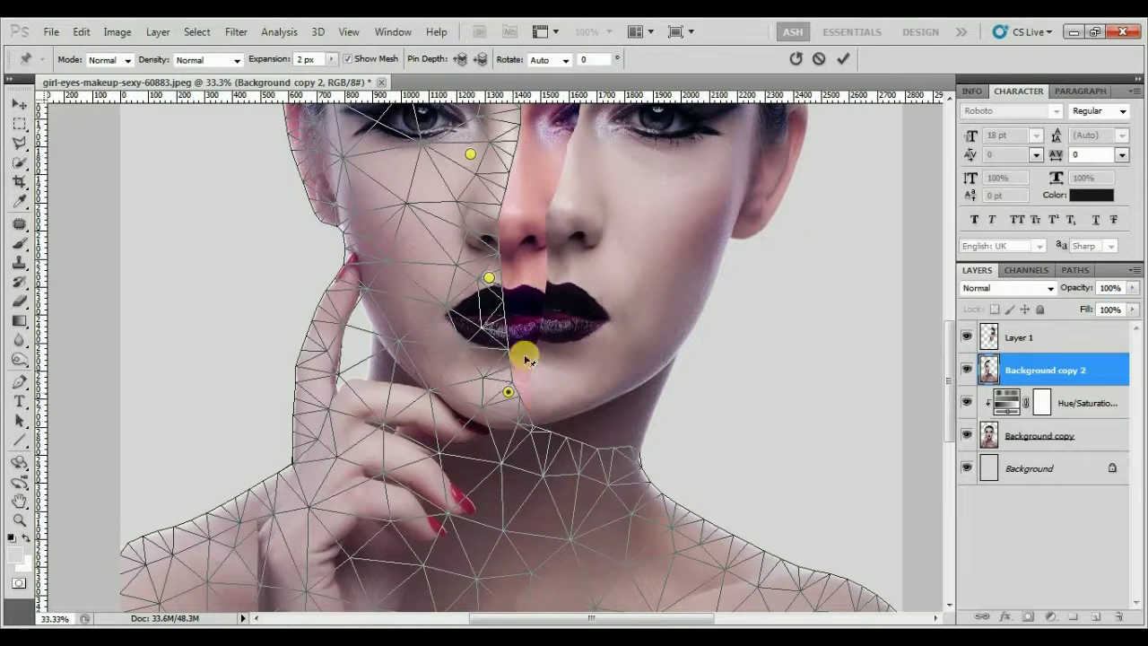
{"action": "scroll", "coordinate": [474, 359], "scroll_direction": "up", "scroll_amount": 7}
{"action": "scroll", "coordinate": [478, 342], "scroll_direction": "up", "scroll_amount": 2}
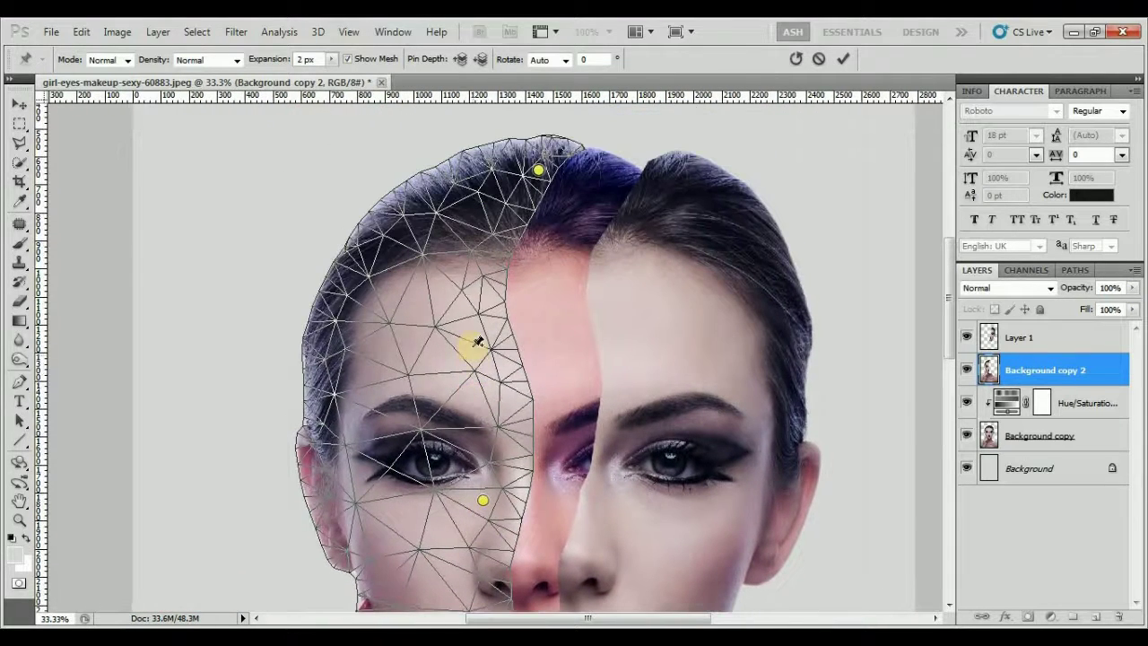
{"action": "left_click", "coordinate": [471, 273]}
Step: Drag the hair, face, eye and lip pins leftward to bend the left strip
{"action": "left_click_drag", "start_coordinate": [539, 171], "coordinate": [513, 154]}
{"action": "left_click_drag", "start_coordinate": [472, 277], "coordinate": [451, 278]}
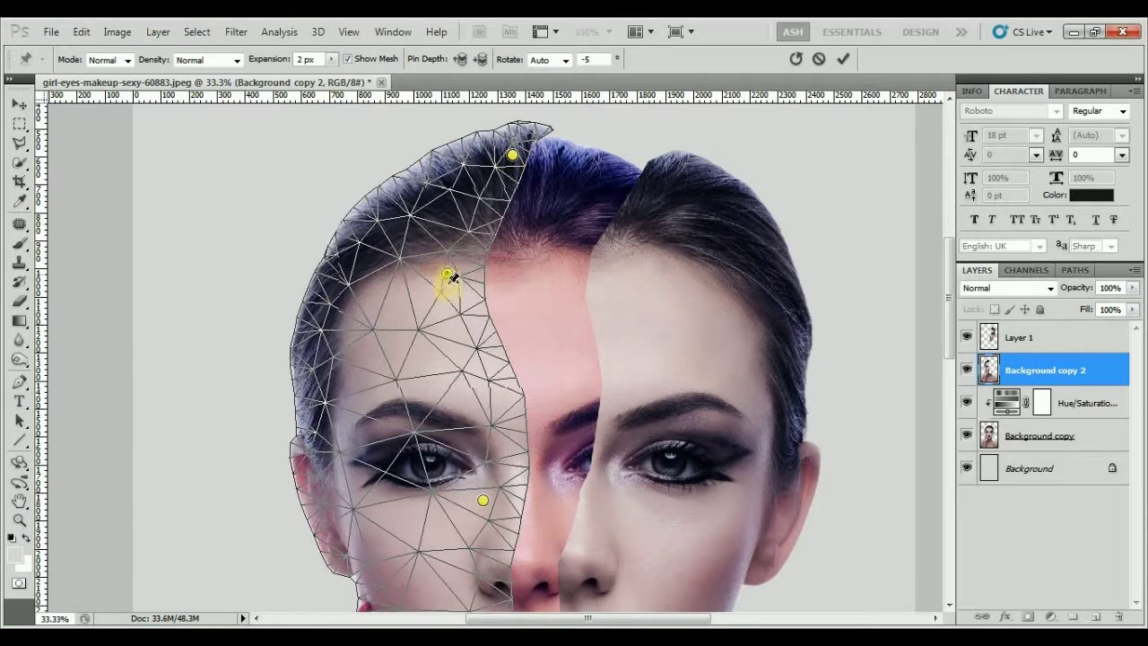
{"action": "scroll", "coordinate": [446, 377], "scroll_direction": "down", "scroll_amount": 5}
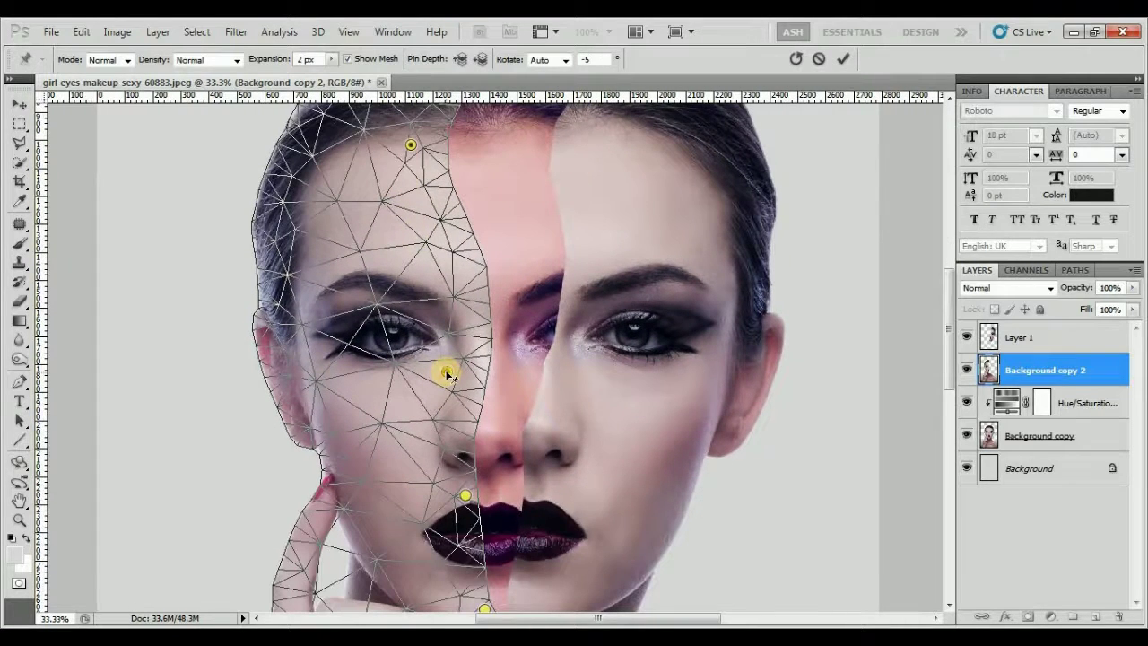
{"action": "left_click_drag", "start_coordinate": [441, 375], "coordinate": [422, 377]}
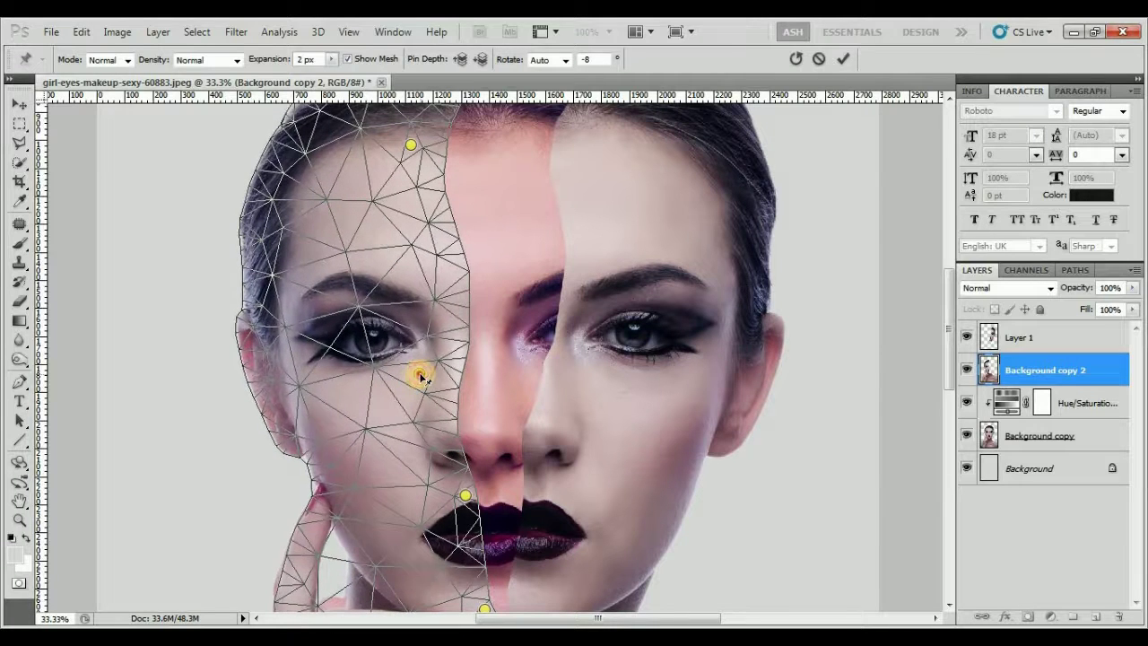
{"action": "scroll", "coordinate": [422, 377], "scroll_direction": "down", "scroll_amount": 6}
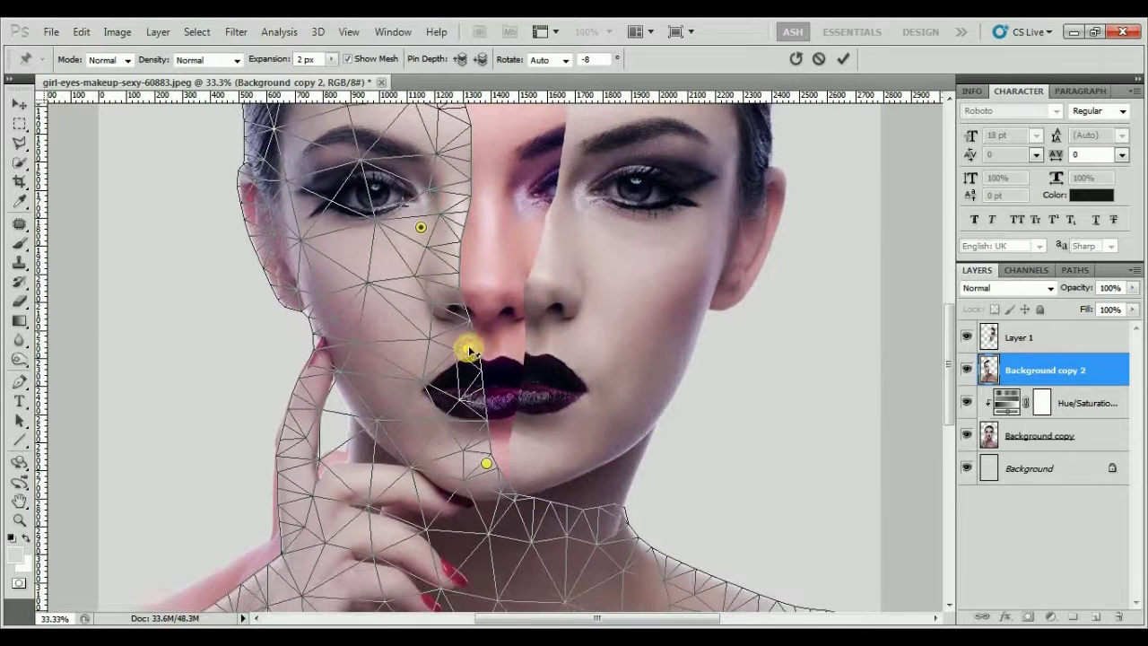
{"action": "left_click_drag", "start_coordinate": [462, 352], "coordinate": [456, 353]}
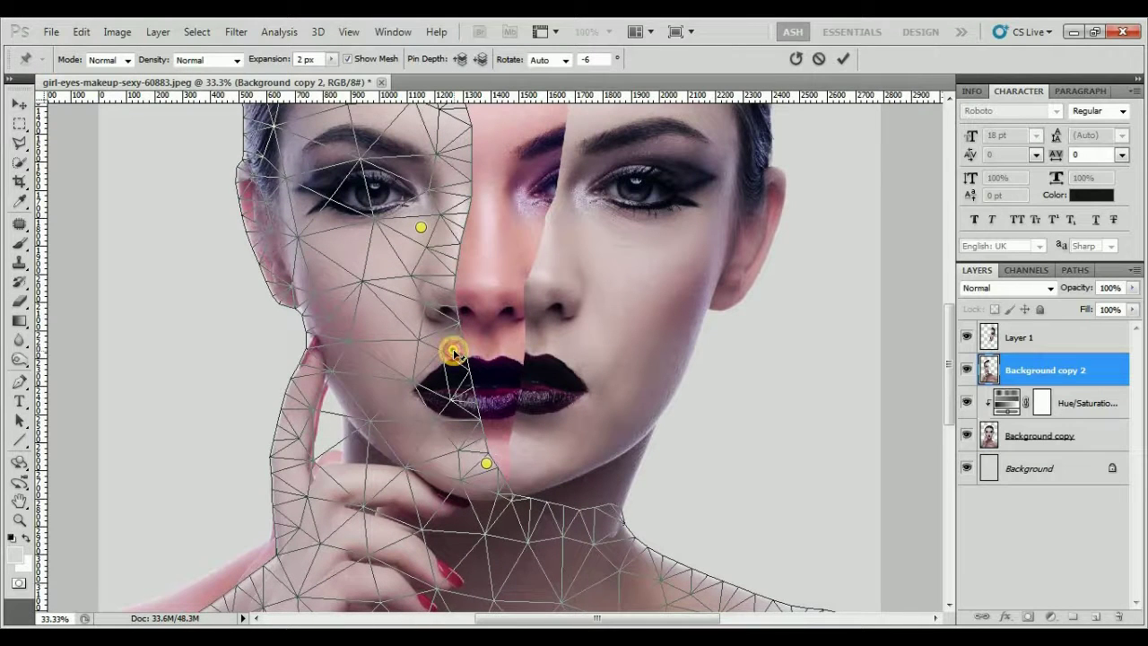
{"action": "scroll", "coordinate": [412, 319], "scroll_direction": "up", "scroll_amount": 2}
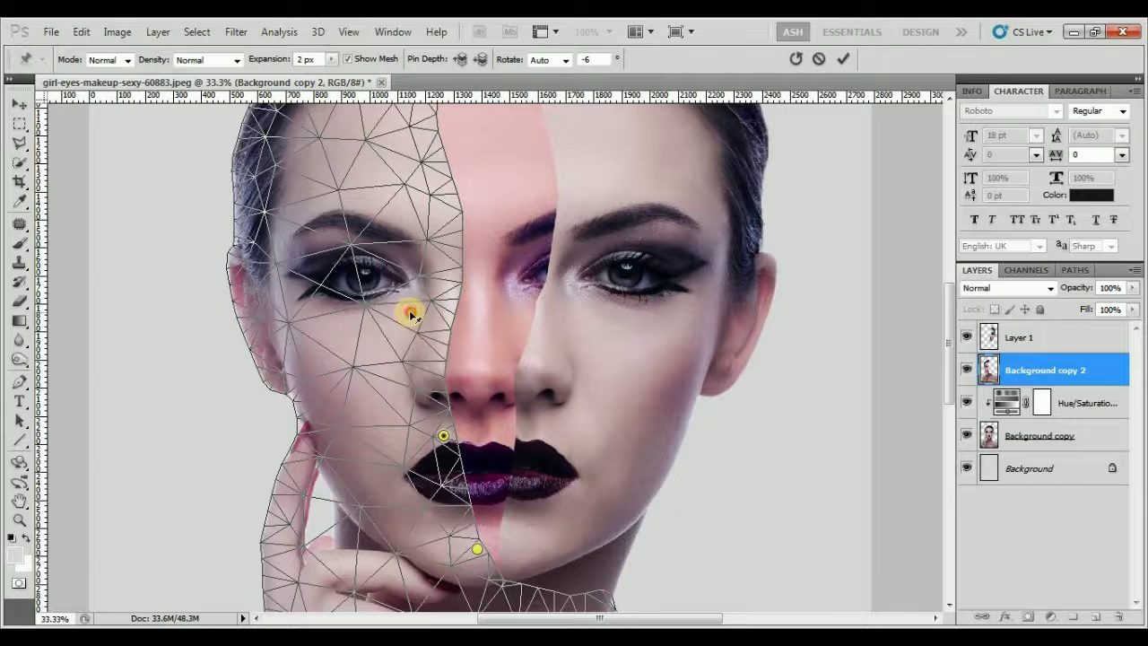
{"action": "left_click_drag", "start_coordinate": [405, 314], "coordinate": [390, 305]}
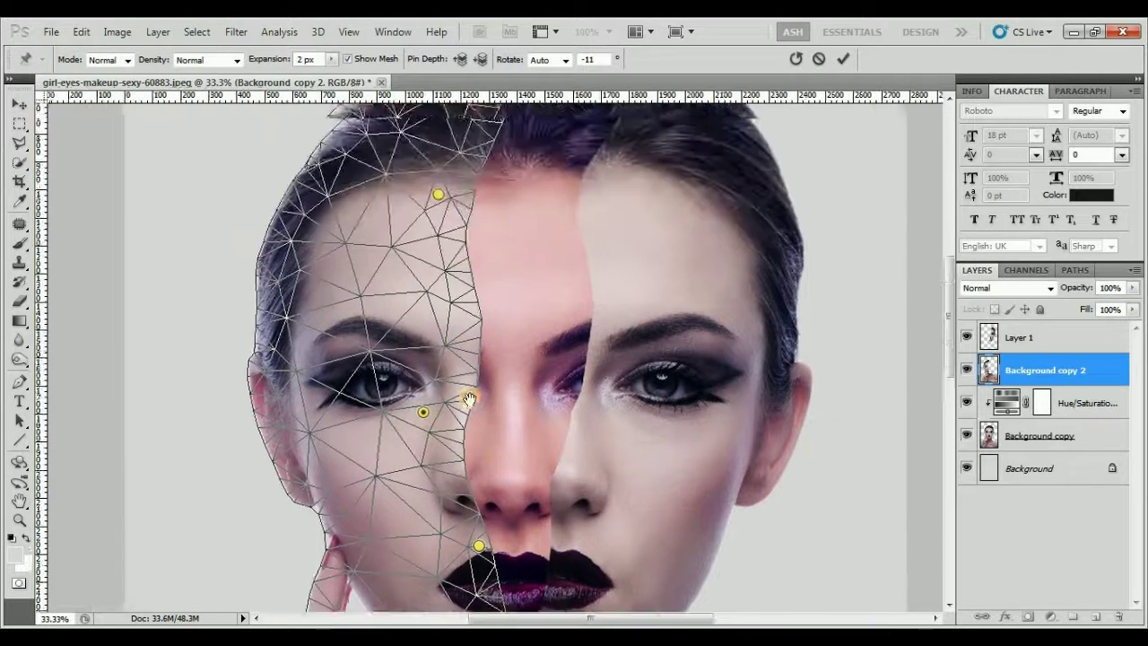
Step: Pull the forehead left, curl the hair tip, nudge eye and lip pins, and commit the warp
{"action": "left_click_drag", "start_coordinate": [421, 250], "coordinate": [466, 408]}
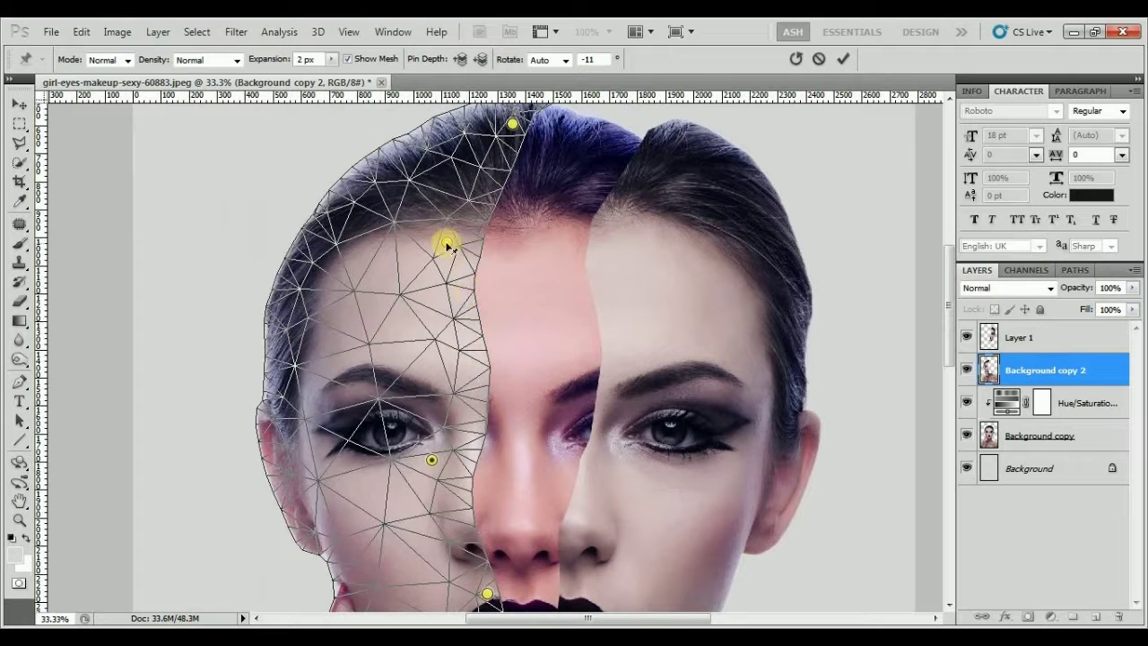
{"action": "left_click_drag", "start_coordinate": [435, 244], "coordinate": [417, 245]}
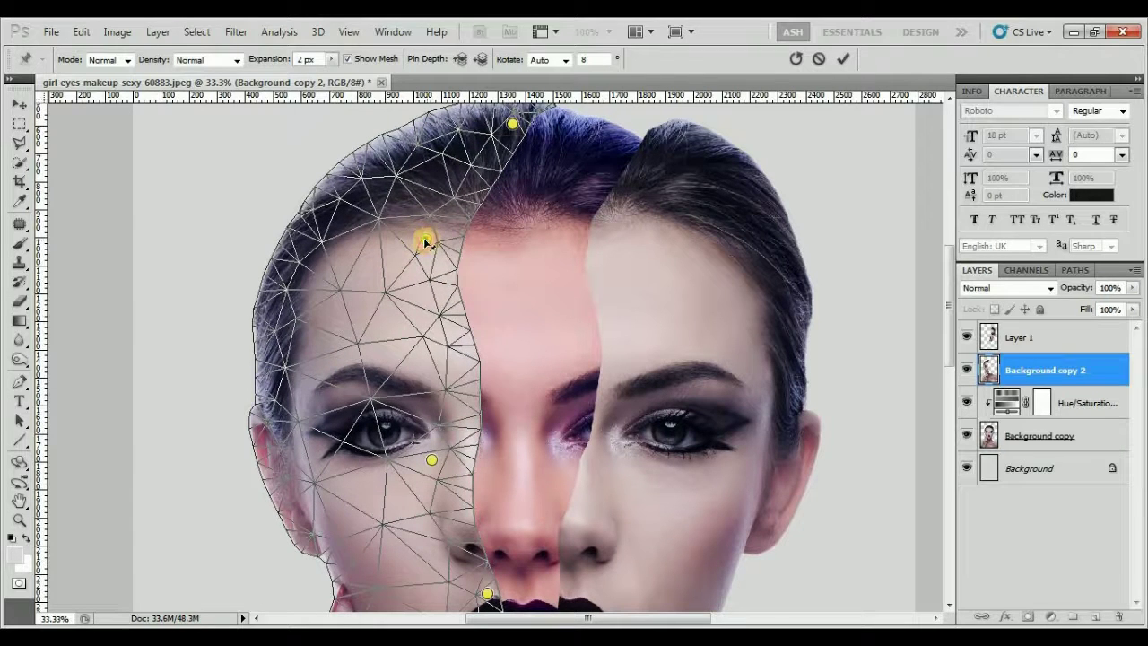
{"action": "mouse_move", "coordinate": [515, 127]}
{"action": "left_mouse_down"}
{"action": "mouse_move", "coordinate": [549, 253]}
{"action": "mouse_move", "coordinate": [529, 228]}
{"action": "left_mouse_up"}
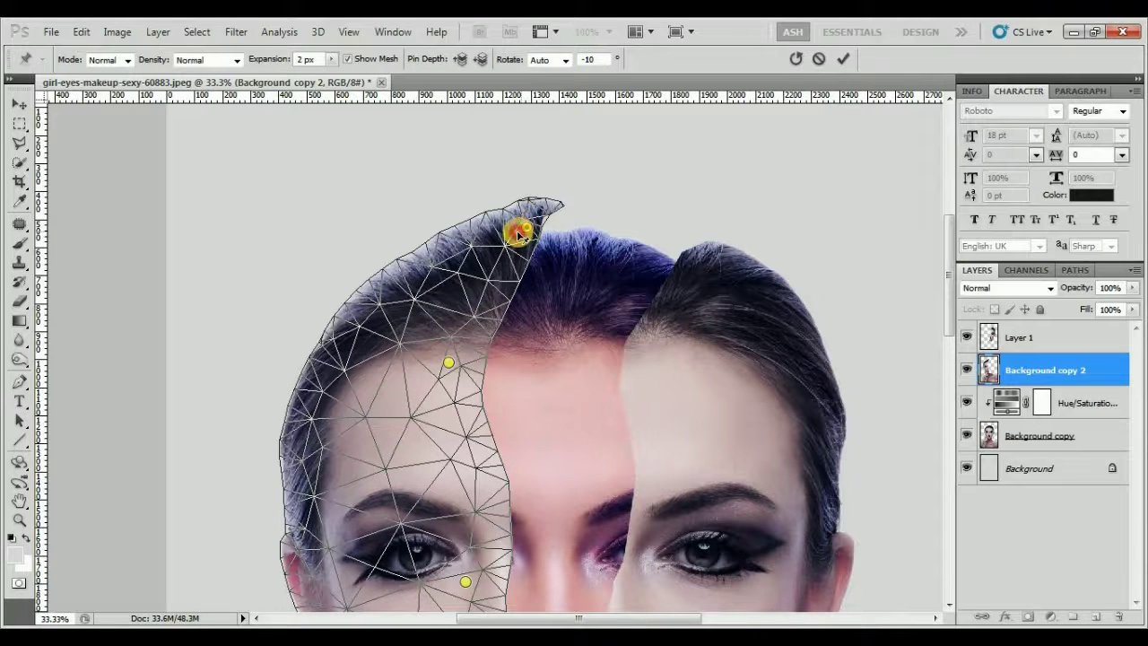
{"action": "left_click_drag", "start_coordinate": [530, 229], "coordinate": [518, 235]}
{"action": "scroll", "coordinate": [515, 359], "scroll_direction": "down", "scroll_amount": 2}
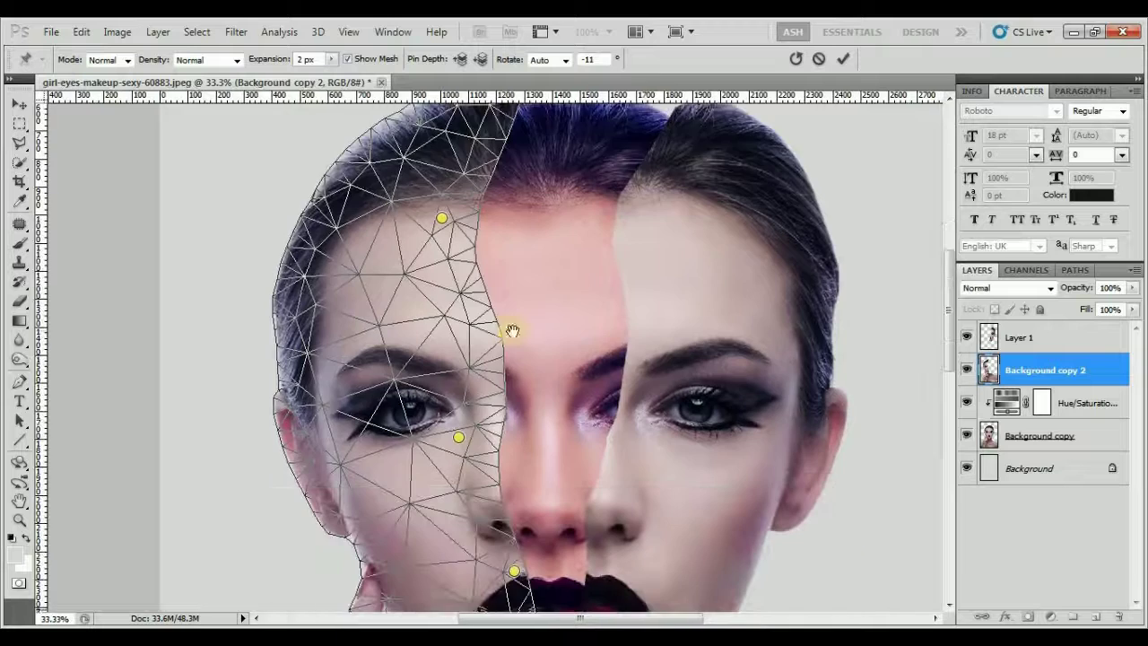
{"action": "scroll", "coordinate": [512, 328], "scroll_direction": "down", "scroll_amount": 1}
{"action": "left_click_drag", "start_coordinate": [451, 371], "coordinate": [439, 374]}
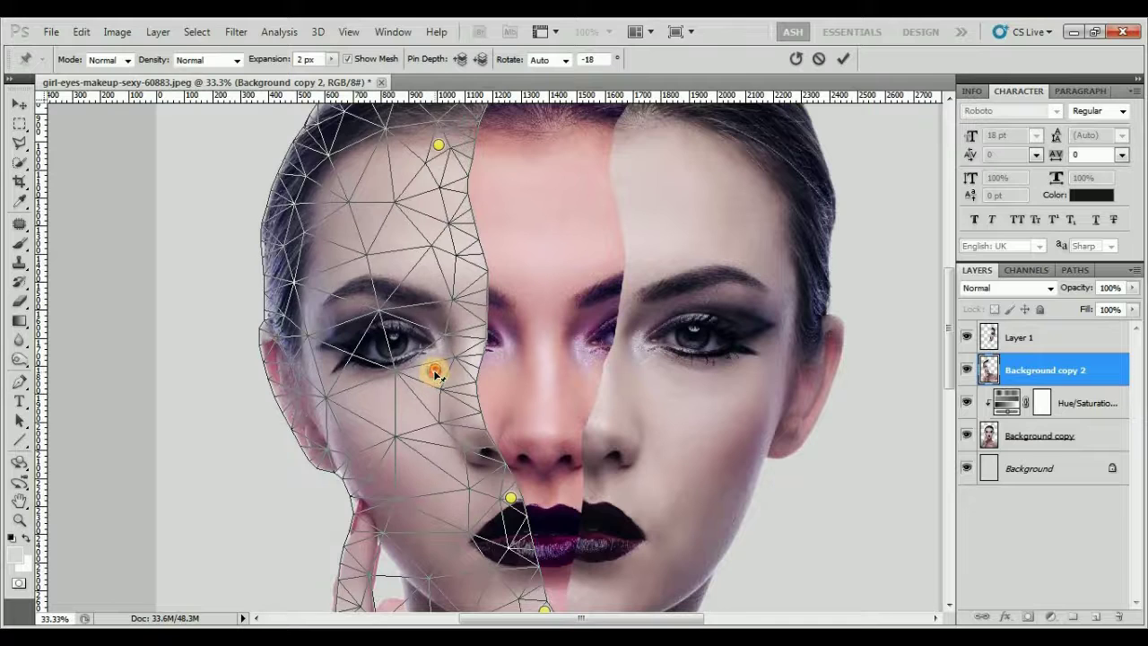
{"action": "left_click_drag", "start_coordinate": [512, 504], "coordinate": [501, 506]}
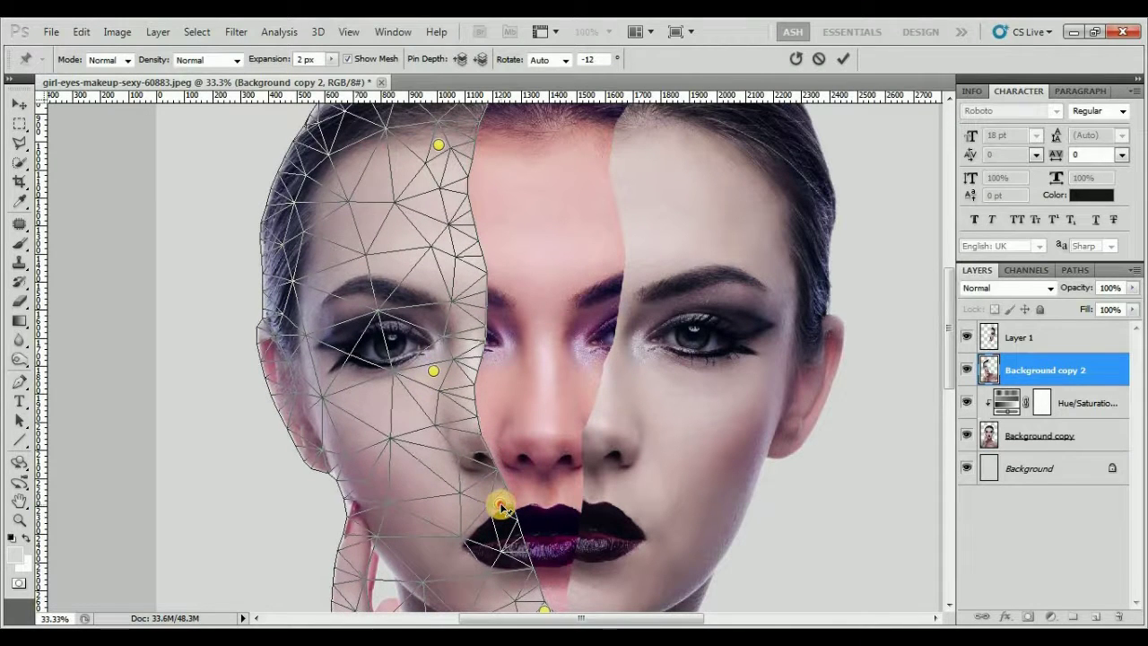
{"action": "scroll", "coordinate": [548, 328], "scroll_direction": "up", "scroll_amount": 1}
{"action": "scroll", "coordinate": [556, 366], "scroll_direction": "up", "scroll_amount": 1}
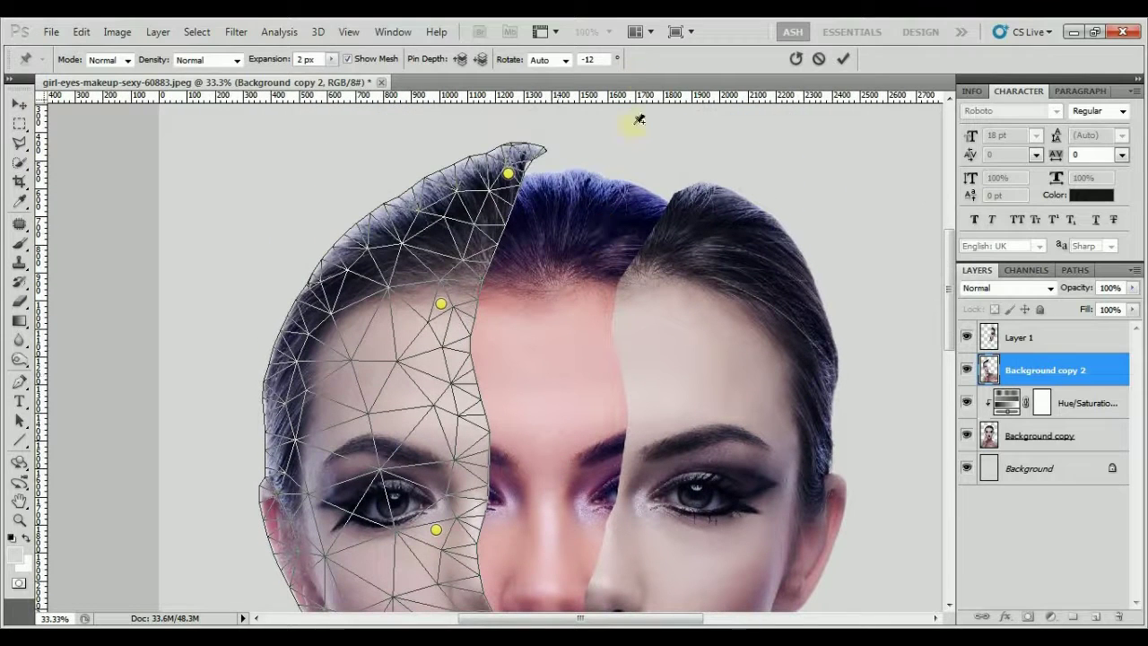
{"action": "left_click", "coordinate": [844, 60]}
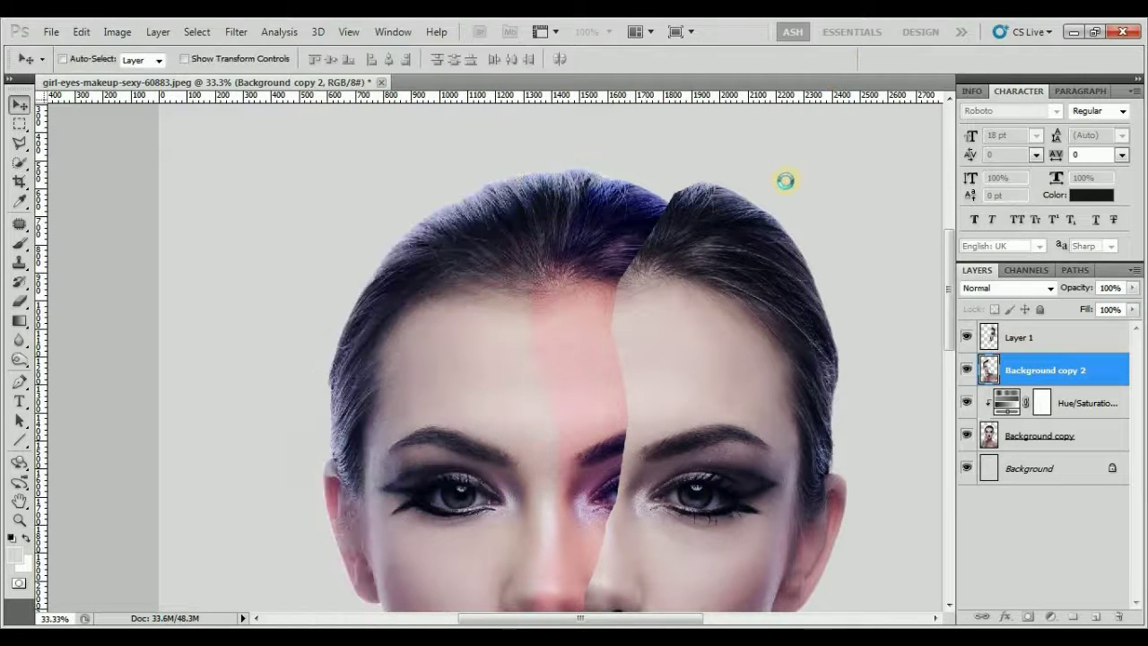
Step: Zoom out to 16.7% and pan to show the whole portrait down to the shoulders, with the Edit menu open
{"action": "left_click_drag", "start_coordinate": [687, 373], "coordinate": [681, 289]}
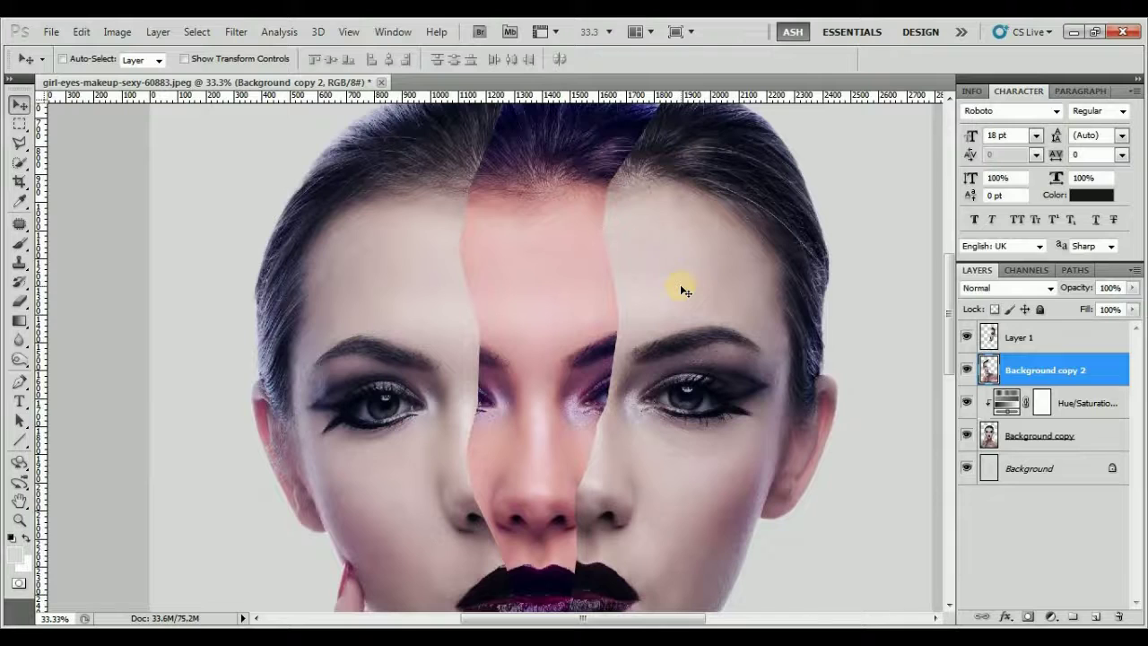
{"action": "key", "text": "ctrl+minus"}
{"action": "key", "text": "ctrl+minus"}
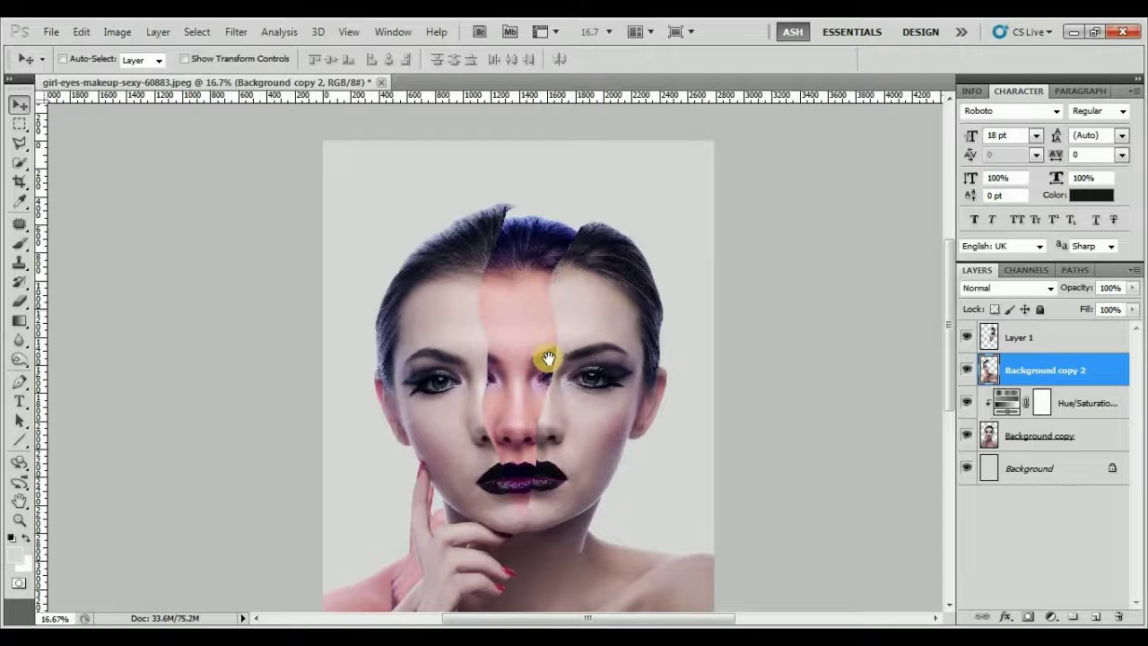
{"action": "left_click_drag", "start_coordinate": [545, 358], "coordinate": [547, 242]}
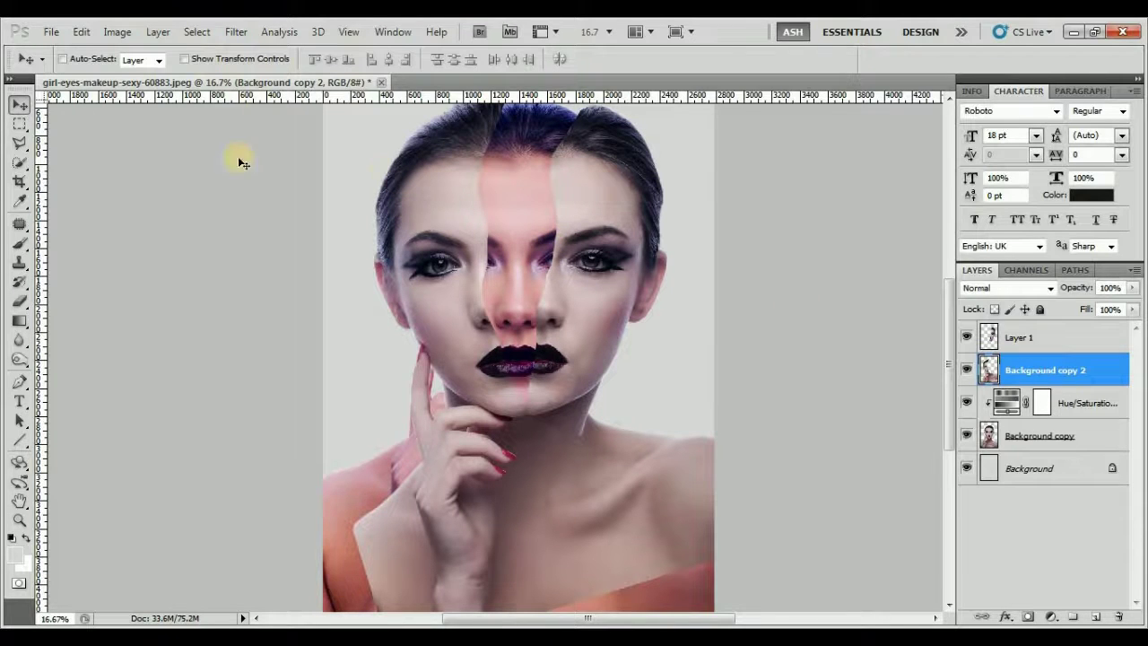
{"action": "left_click", "coordinate": [88, 32]}
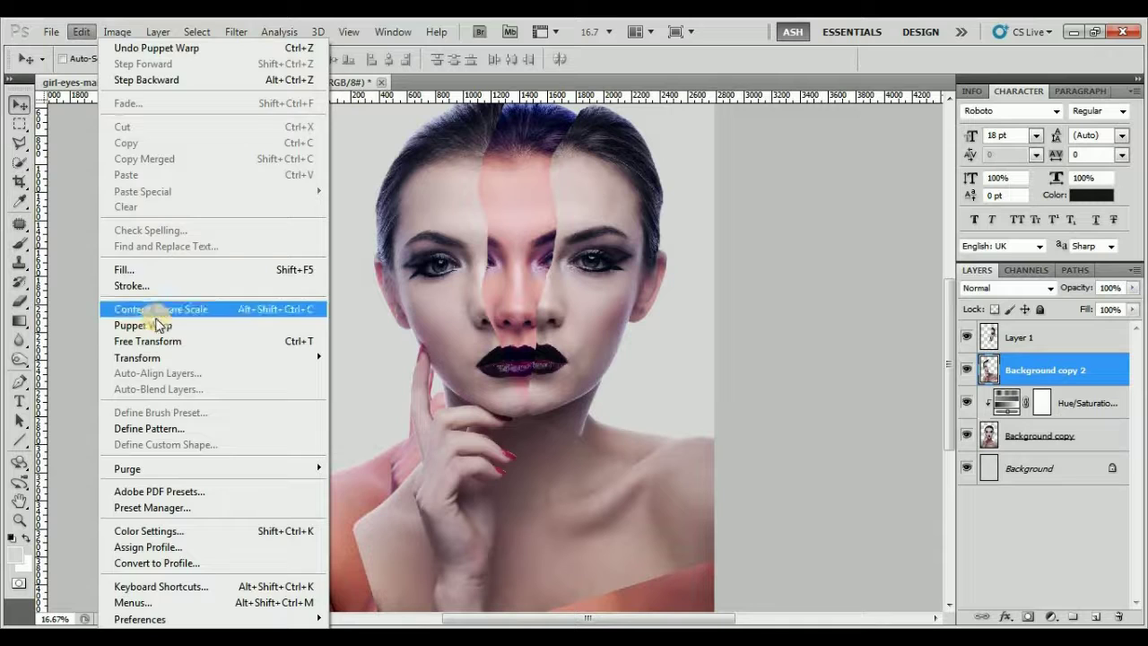
Step: Puppet-warp the left strip, pinning the chin and hand and straightening both shoulders
{"action": "left_click", "coordinate": [159, 325]}
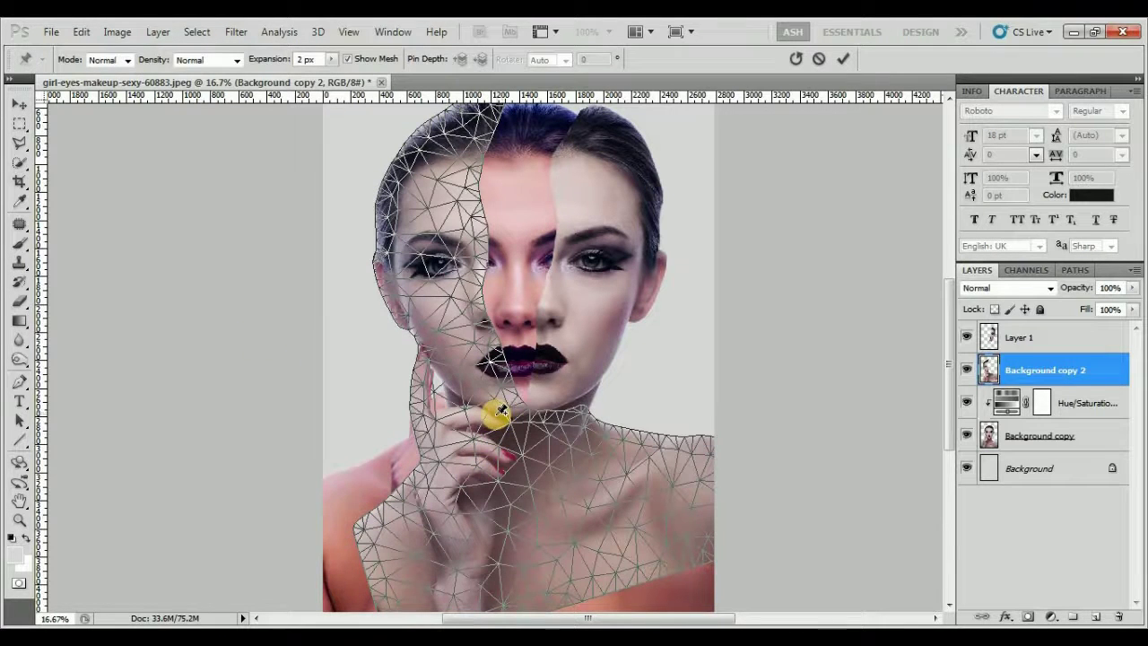
{"action": "left_click", "coordinate": [494, 414]}
{"action": "left_click", "coordinate": [451, 384]}
{"action": "left_click", "coordinate": [389, 531]}
{"action": "left_click_drag", "start_coordinate": [386, 533], "coordinate": [348, 495]}
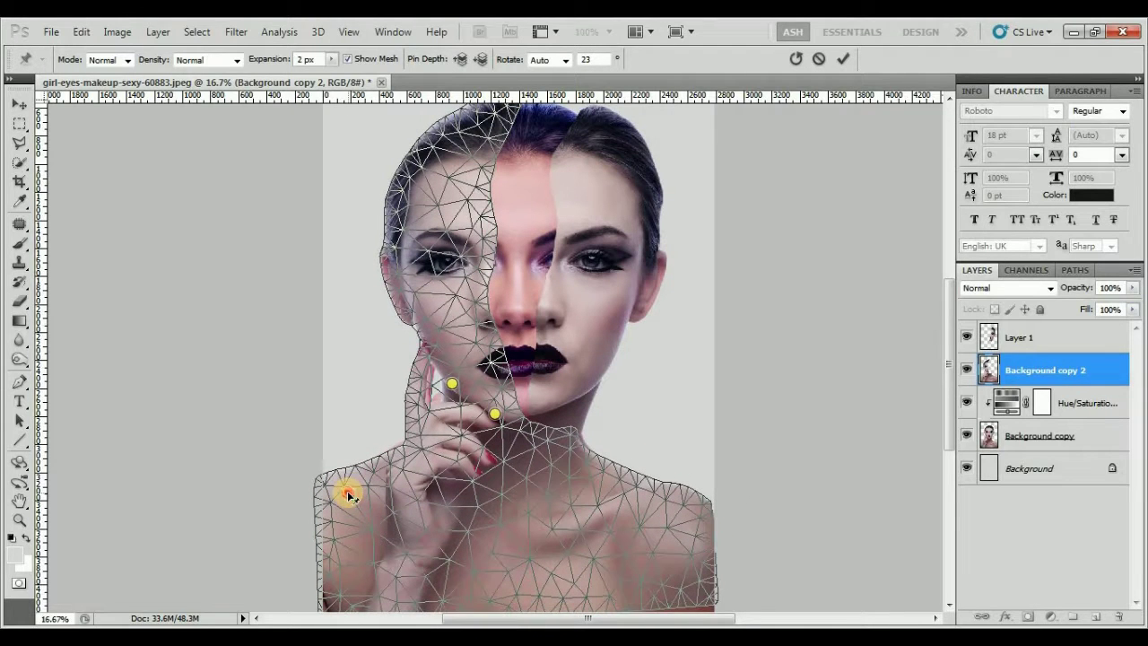
{"action": "left_click_drag", "start_coordinate": [348, 494], "coordinate": [347, 493]}
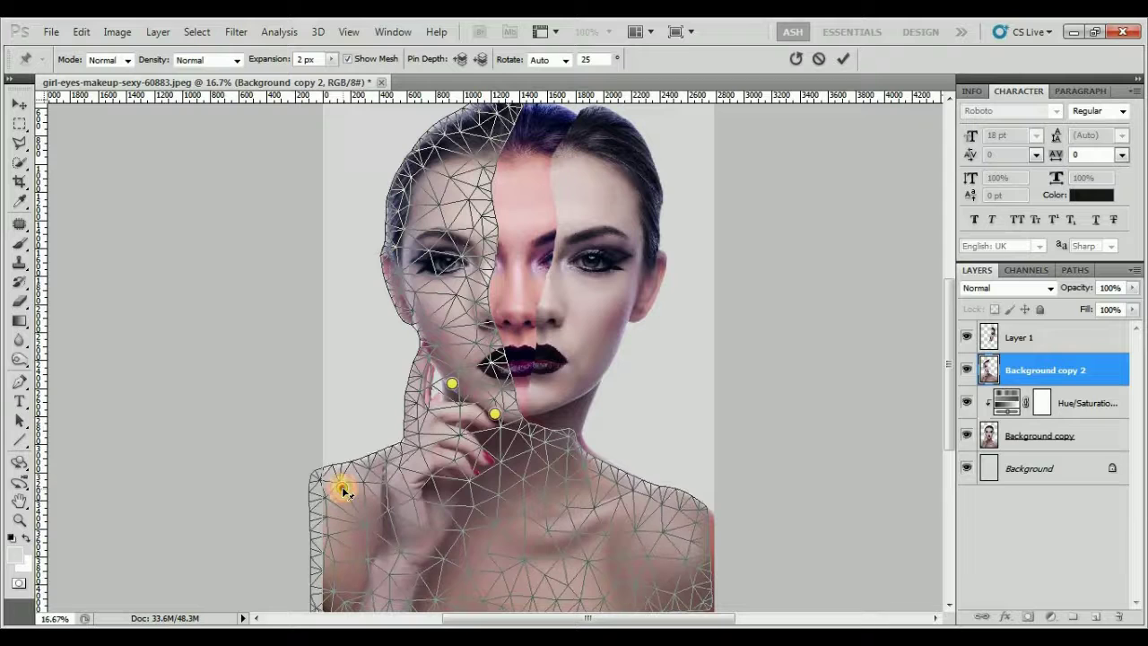
{"action": "left_click_drag", "start_coordinate": [343, 491], "coordinate": [348, 488]}
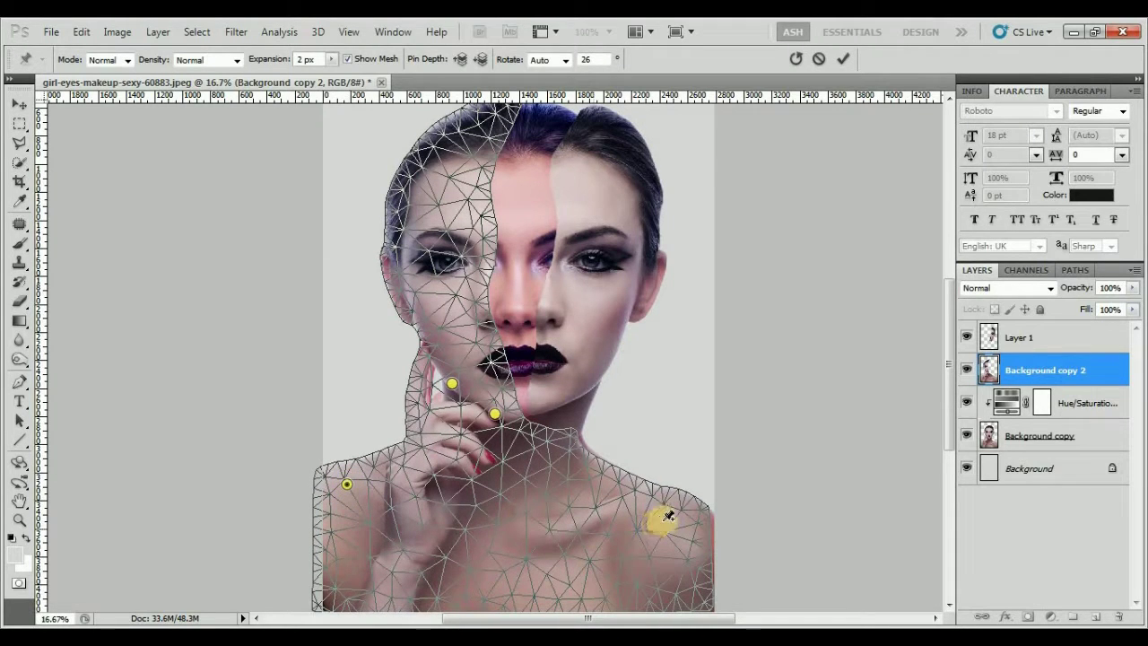
{"action": "left_click_drag", "start_coordinate": [688, 491], "coordinate": [691, 505]}
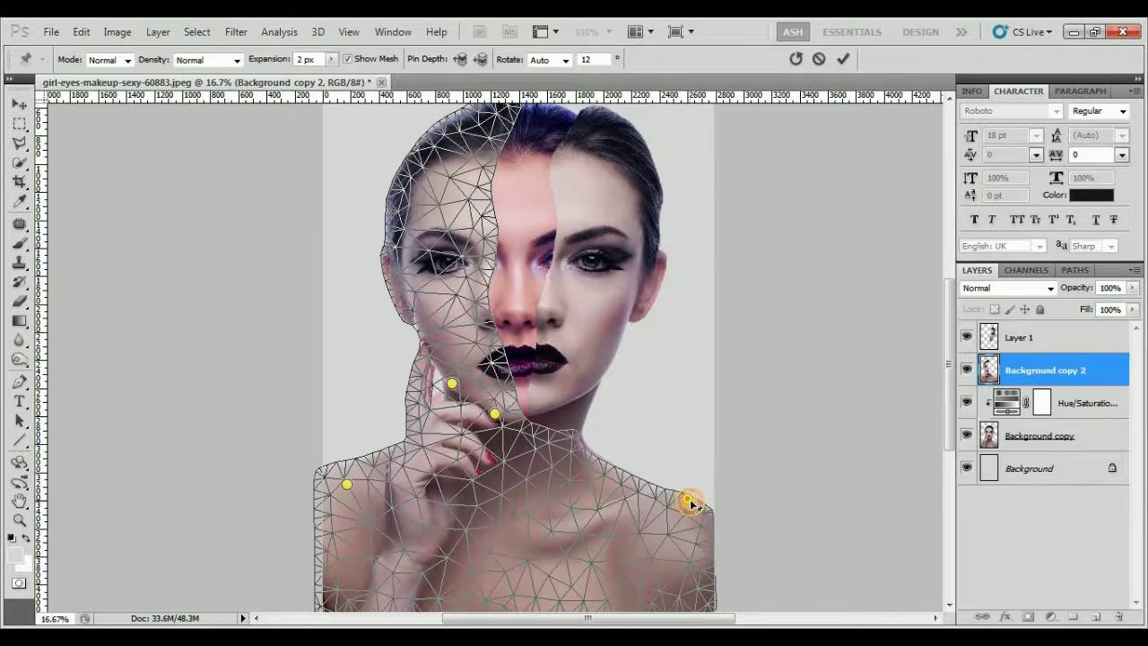
{"action": "left_click_drag", "start_coordinate": [692, 505], "coordinate": [687, 502]}
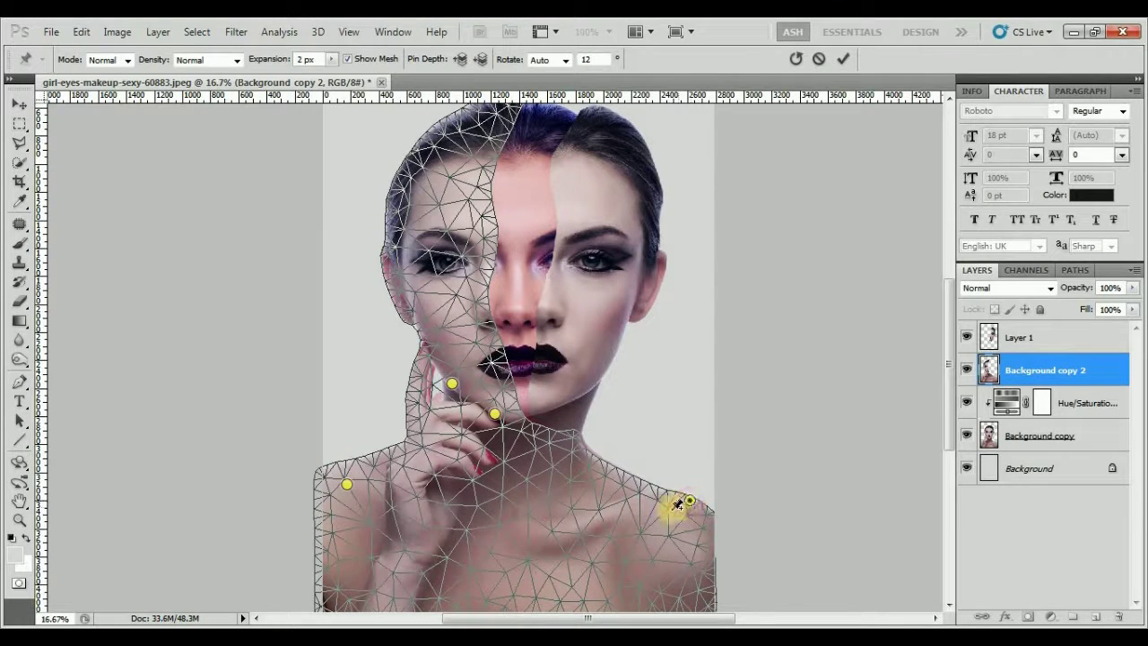
{"action": "left_click", "coordinate": [843, 59]}
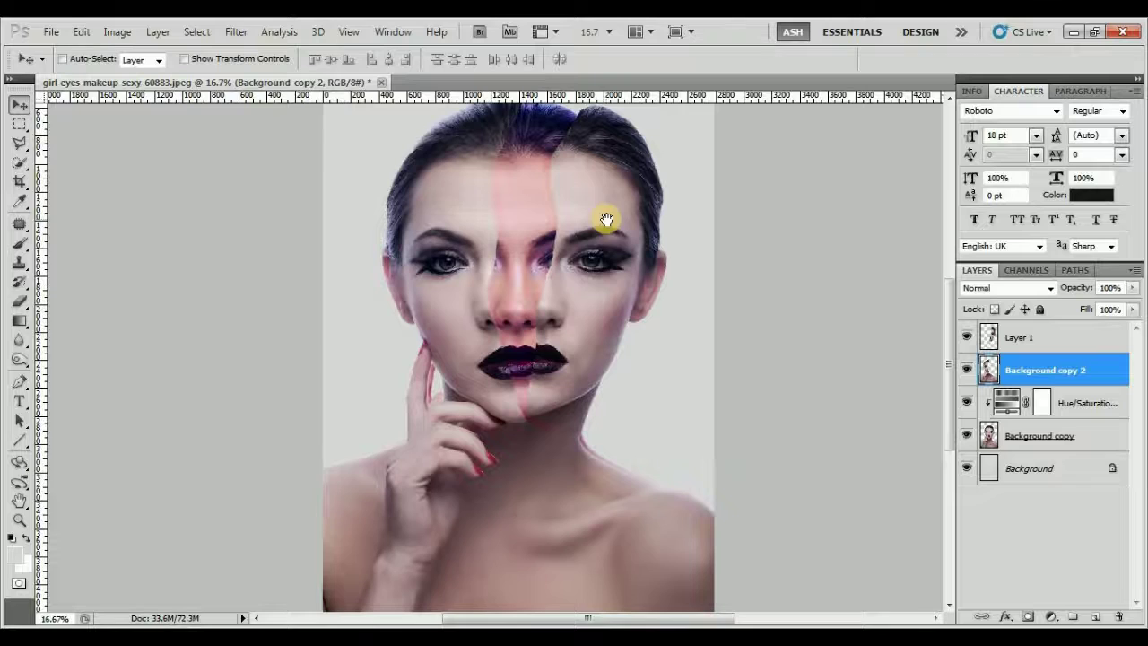
Step: Move the warped left strip slightly down and make Layer 1 active
{"action": "left_click_drag", "start_coordinate": [607, 225], "coordinate": [608, 255]}
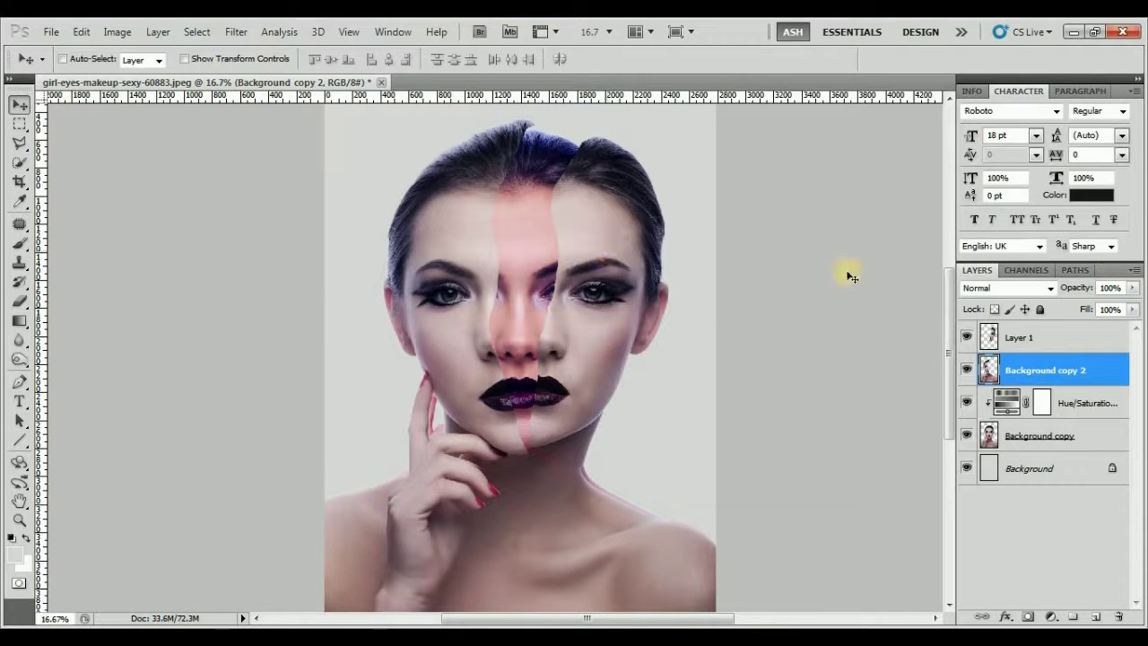
{"action": "left_click", "coordinate": [1032, 341]}
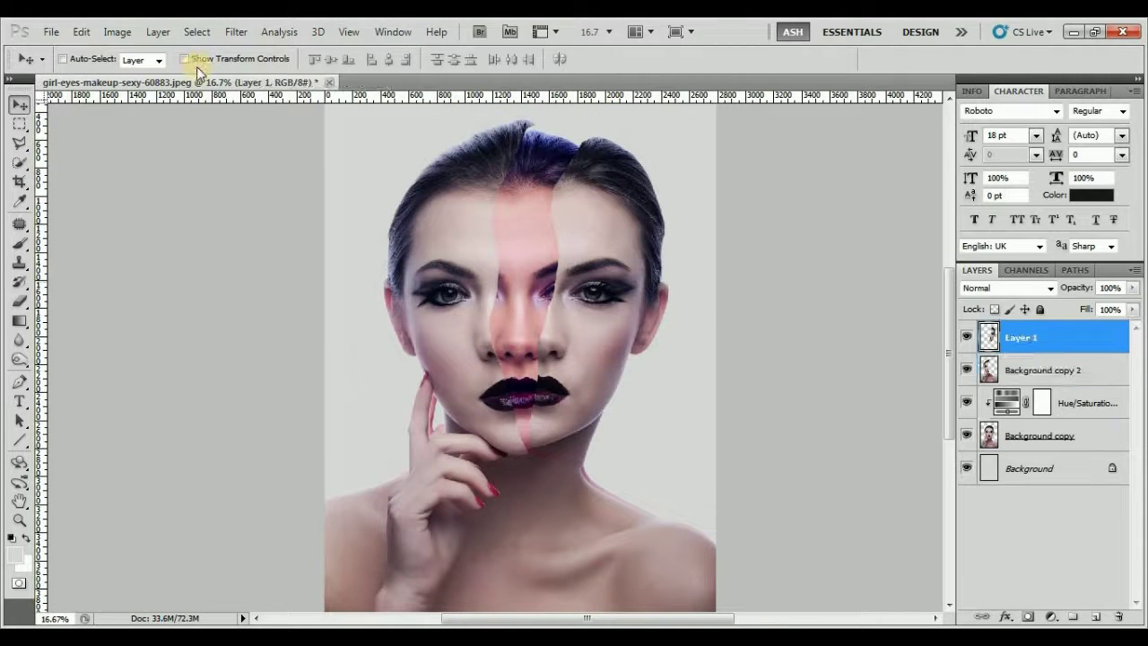
{"action": "left_click", "coordinate": [105, 33]}
{"action": "mouse_move", "coordinate": [81, 32]}
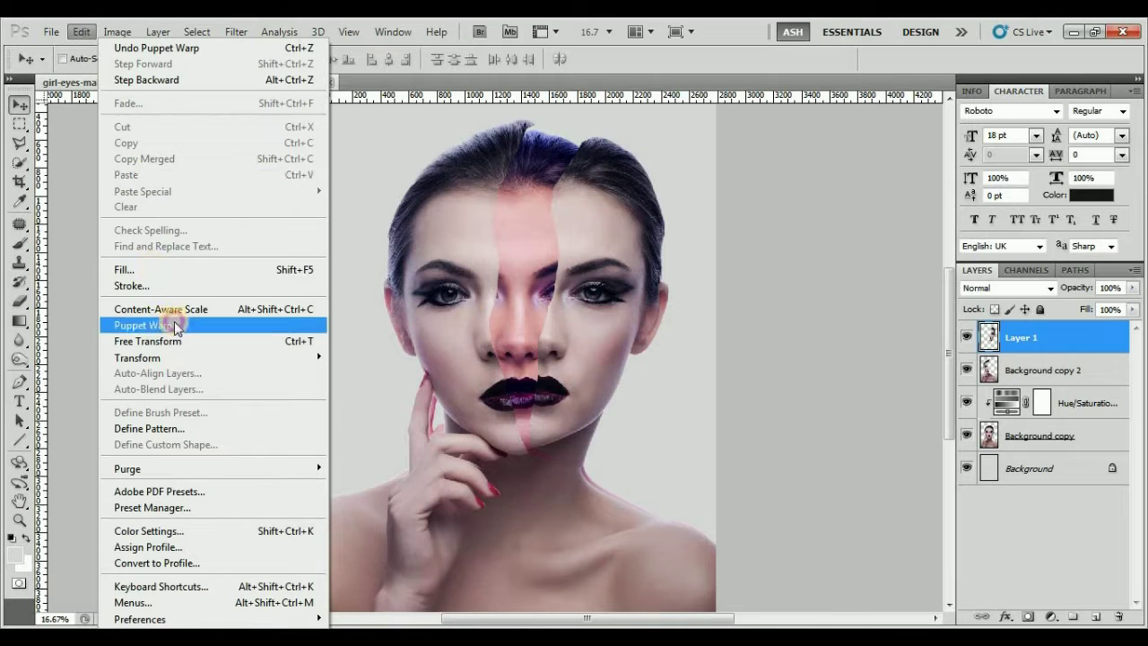
Step: Puppet-warp Layer 1 with chin and jaw pins, rotating the strip 13° around the chin
{"action": "left_click", "coordinate": [175, 327]}
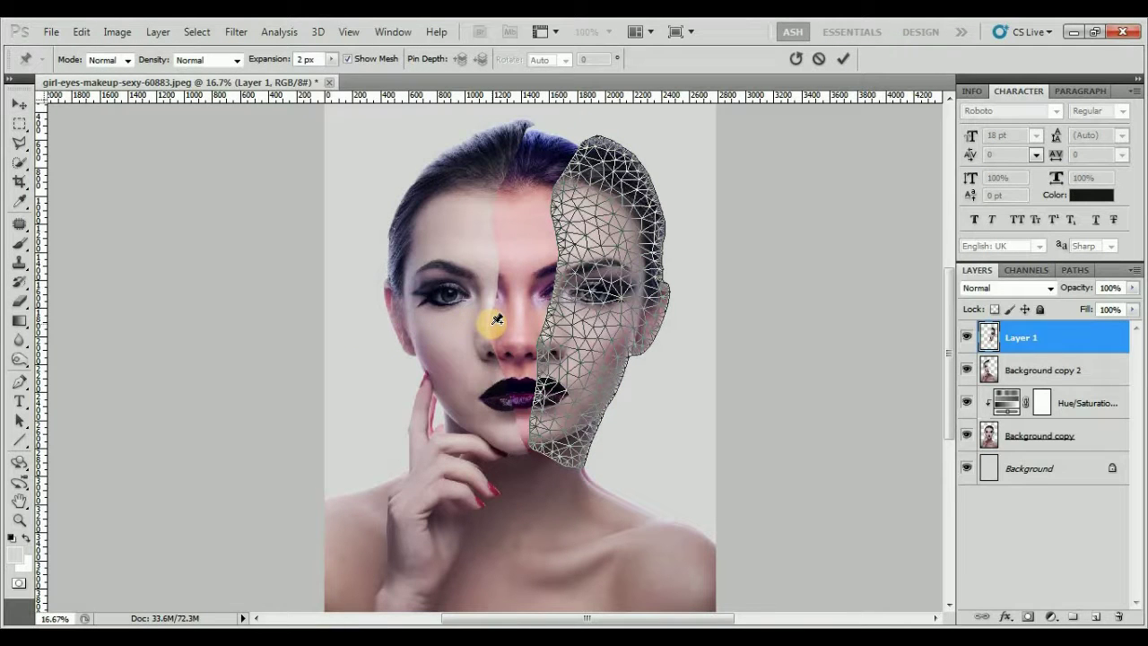
{"action": "scroll", "coordinate": [497, 321], "scroll_direction": "up", "scroll_amount": 1}
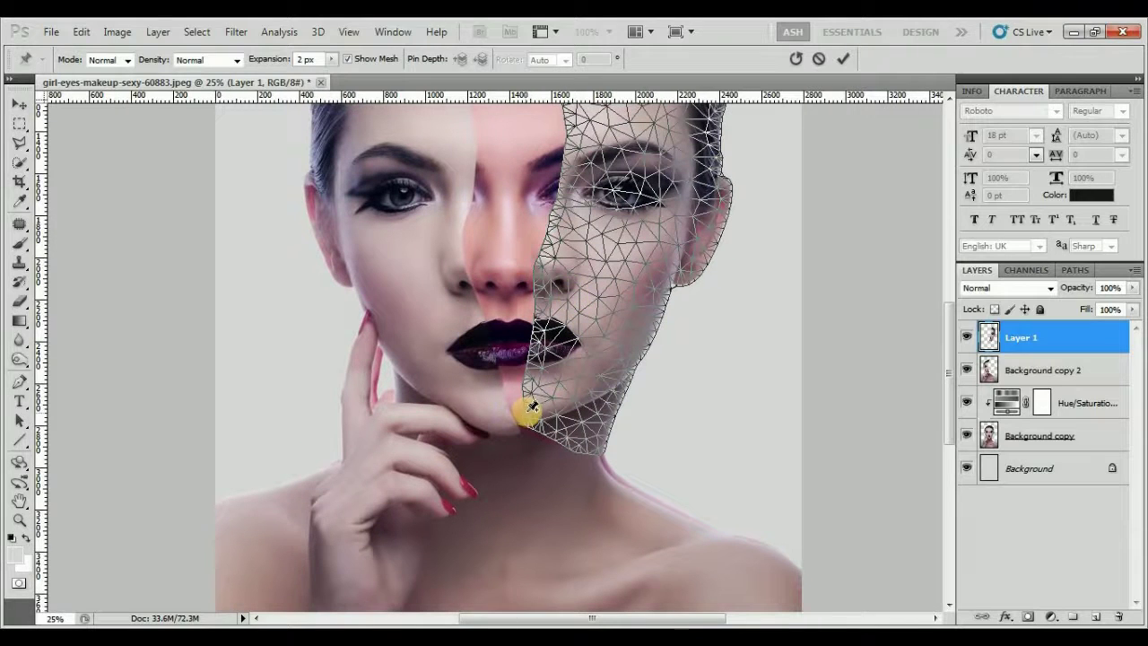
{"action": "left_click", "coordinate": [527, 408]}
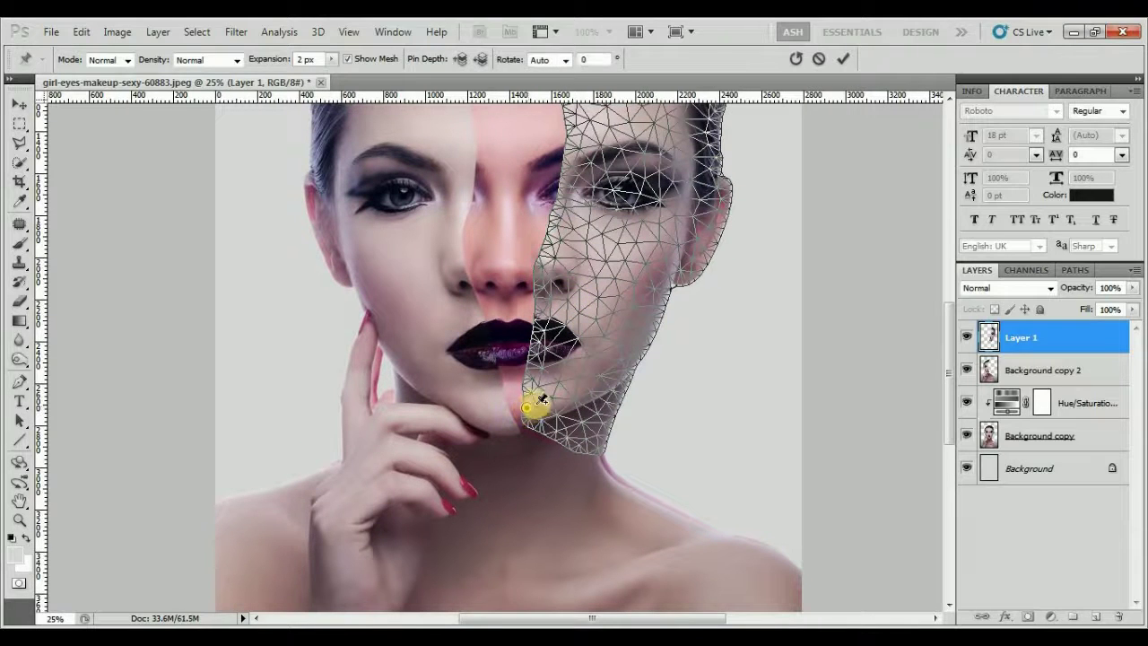
{"action": "left_click", "coordinate": [591, 437]}
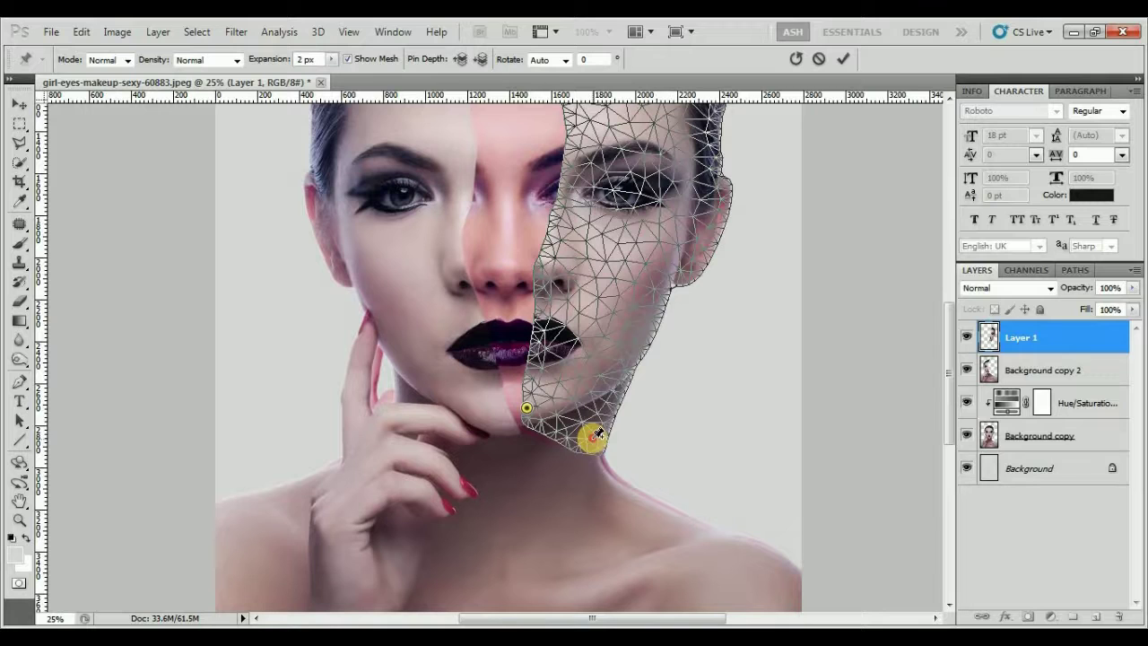
{"action": "left_click", "coordinate": [527, 409]}
{"action": "left_click", "coordinate": [591, 438]}
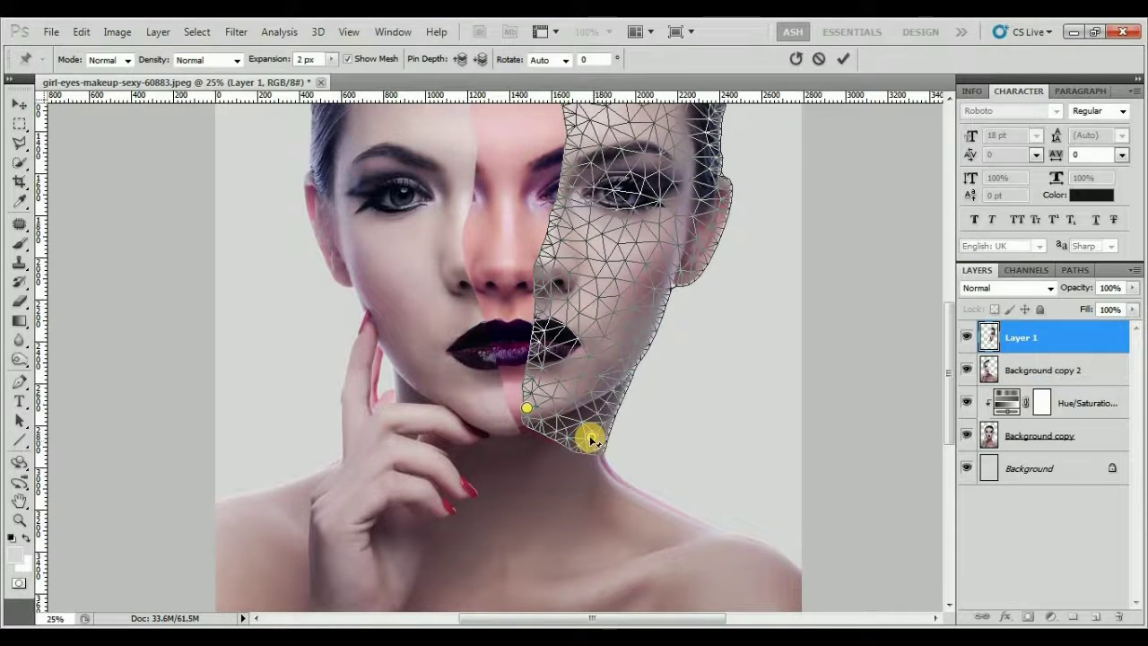
{"action": "left_click_drag", "start_coordinate": [591, 438], "coordinate": [584, 441]}
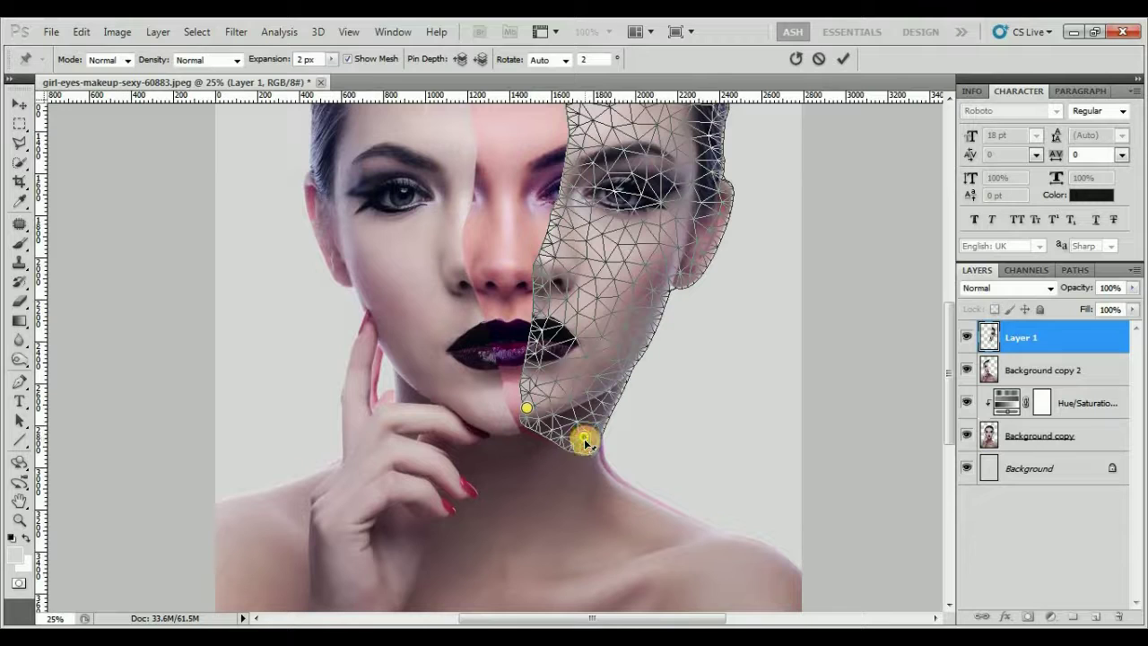
{"action": "key", "text": "ctrl+z"}
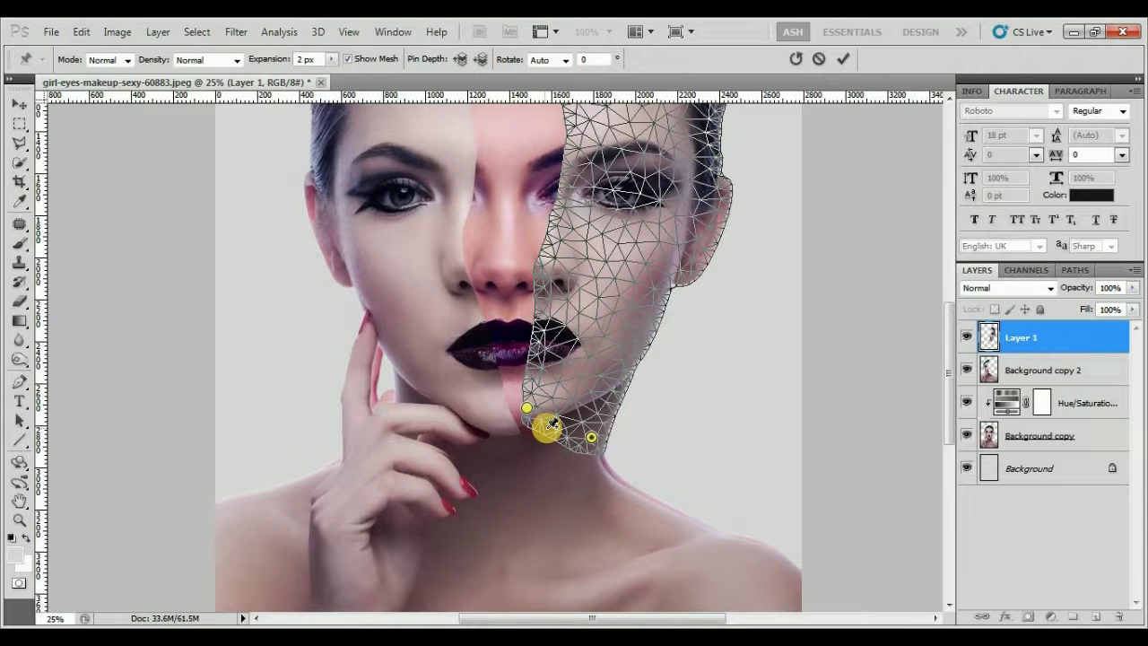
{"action": "left_click_drag", "start_coordinate": [550, 427], "coordinate": [529, 432]}
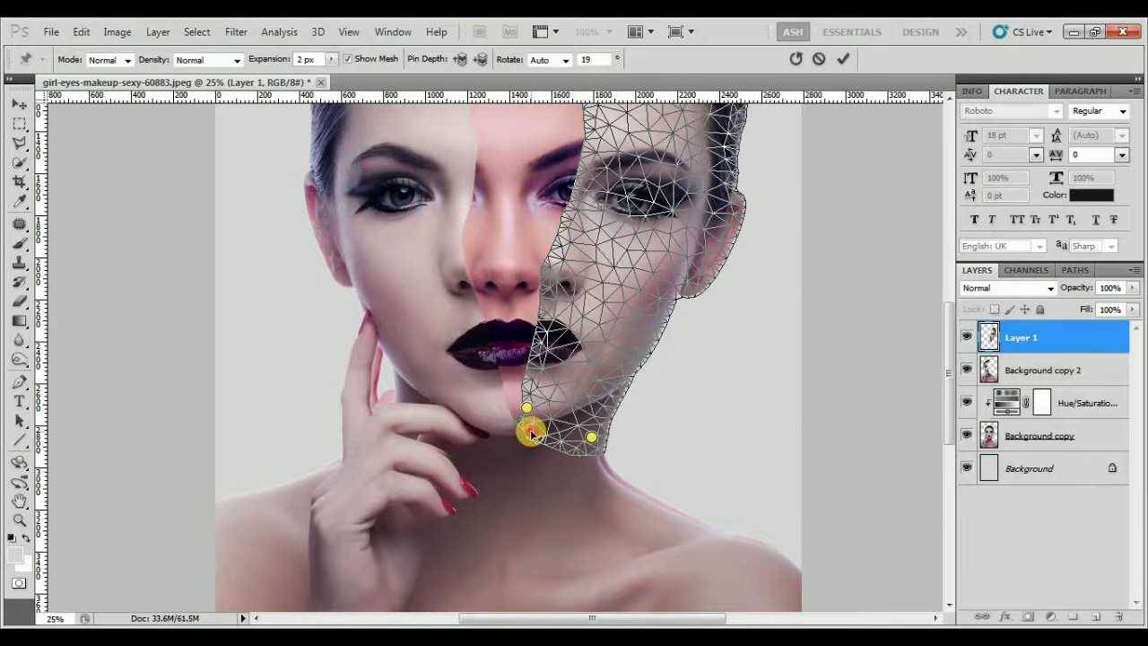
{"action": "scroll", "coordinate": [628, 332], "scroll_direction": "up", "scroll_amount": 5}
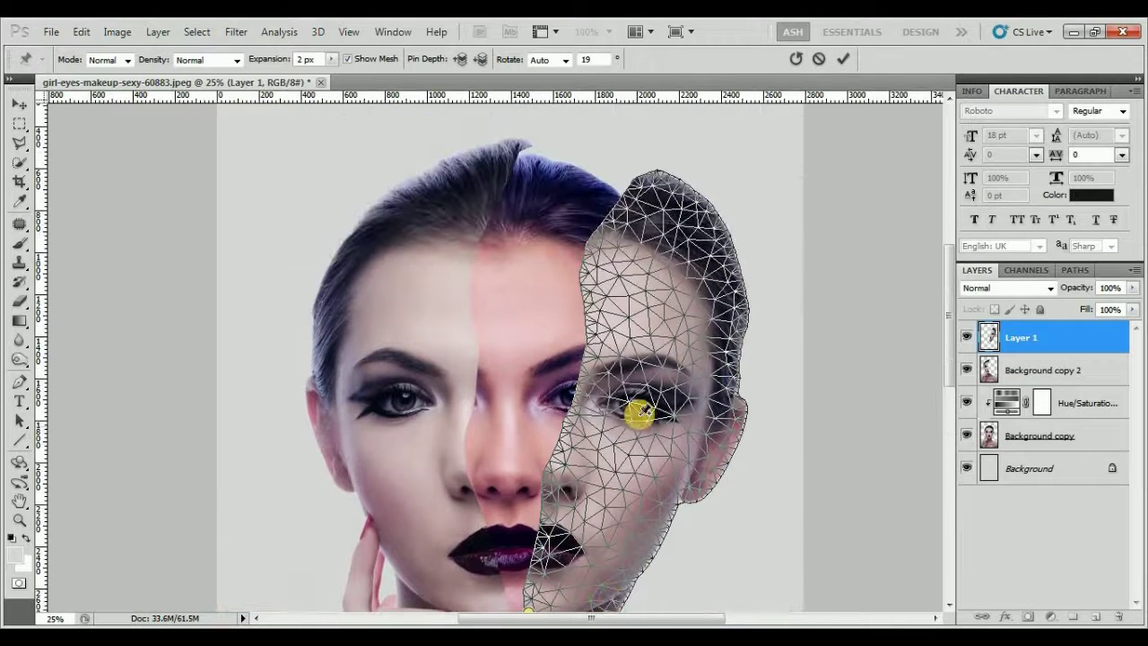
{"action": "left_click", "coordinate": [844, 58]}
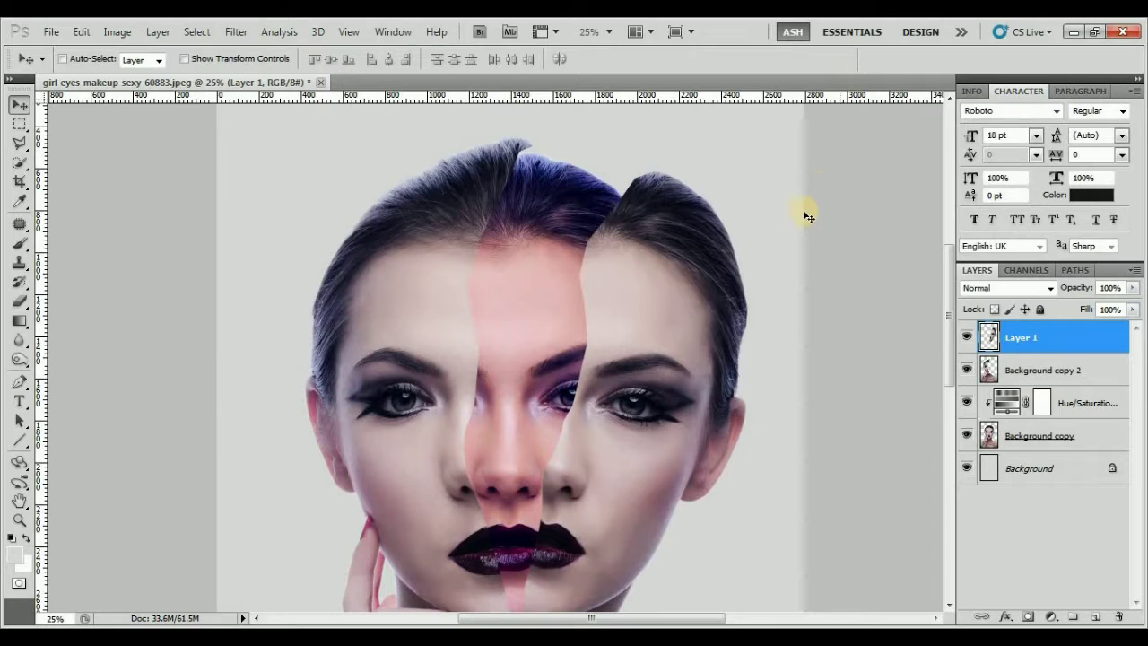
Step: Recentre on the face, select Background copy and open the New Fill/Adjustment Layer menu
{"action": "mouse_move", "coordinate": [637, 457]}
{"action": "left_mouse_down"}
{"action": "mouse_move", "coordinate": [662, 335]}
{"action": "mouse_move", "coordinate": [649, 377]}
{"action": "left_mouse_up"}
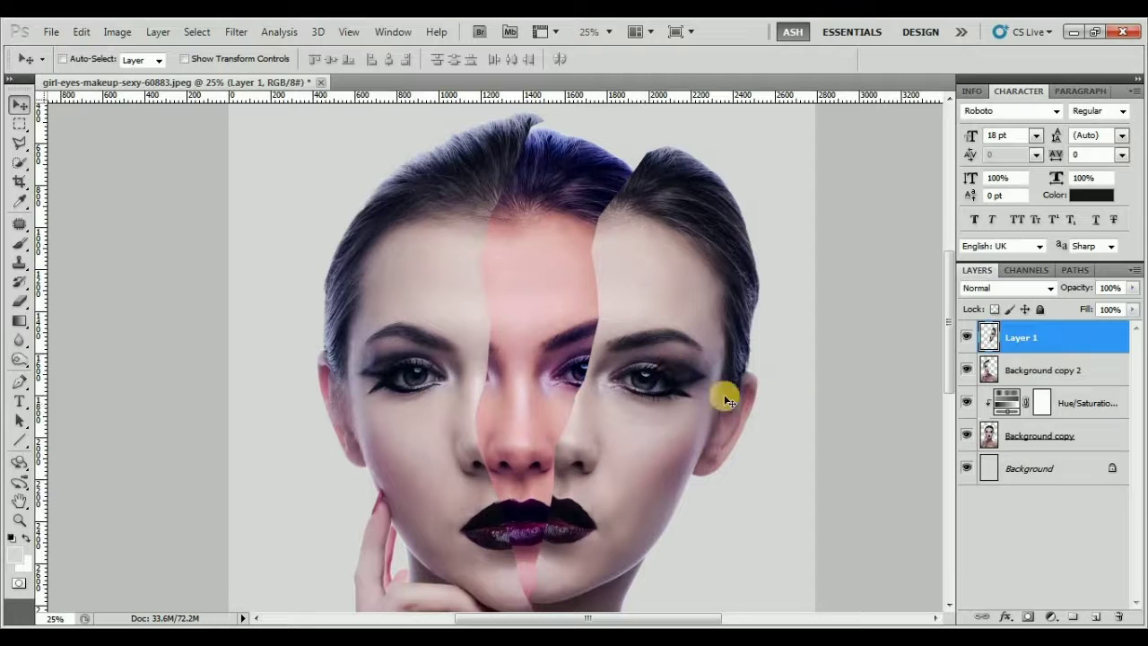
{"action": "left_click", "coordinate": [799, 442], "text": "ctrl"}
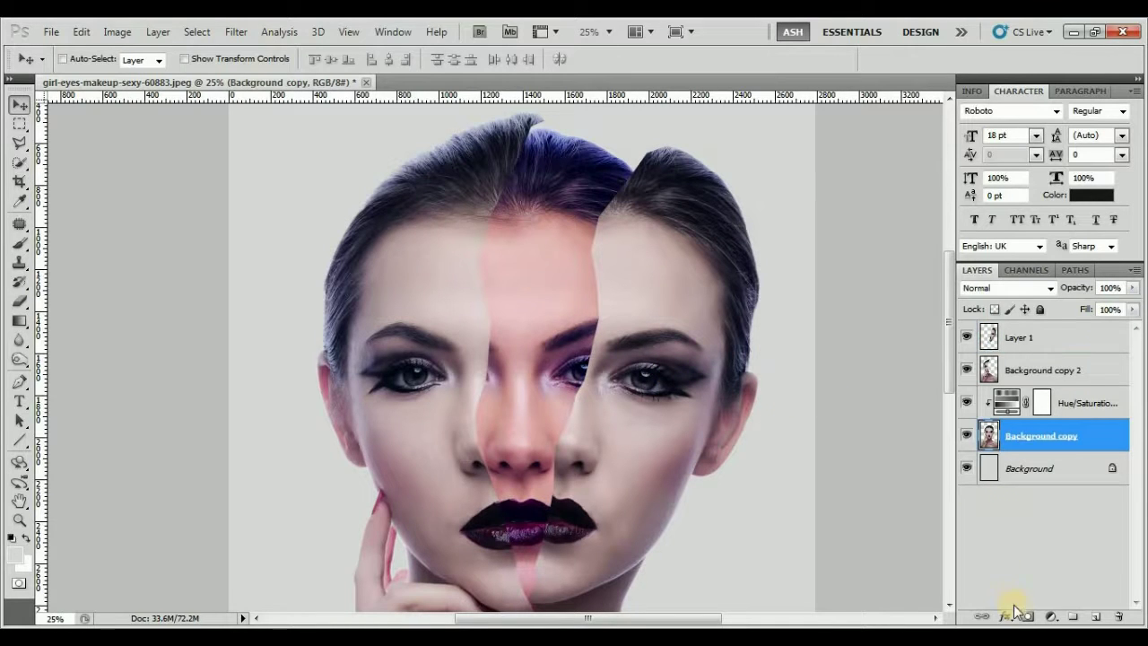
{"action": "left_click", "coordinate": [1050, 617]}
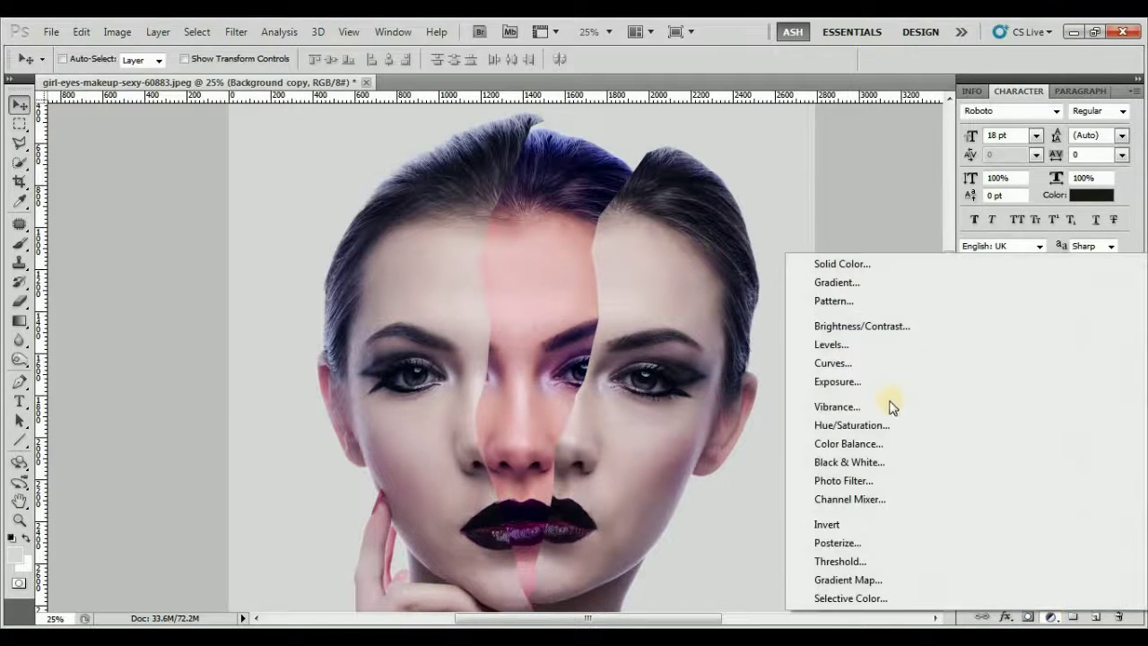
Step: Add a Curves adjustment with an S-curve: lower point near 78/36, upper point raised
{"action": "left_click", "coordinate": [830, 362]}
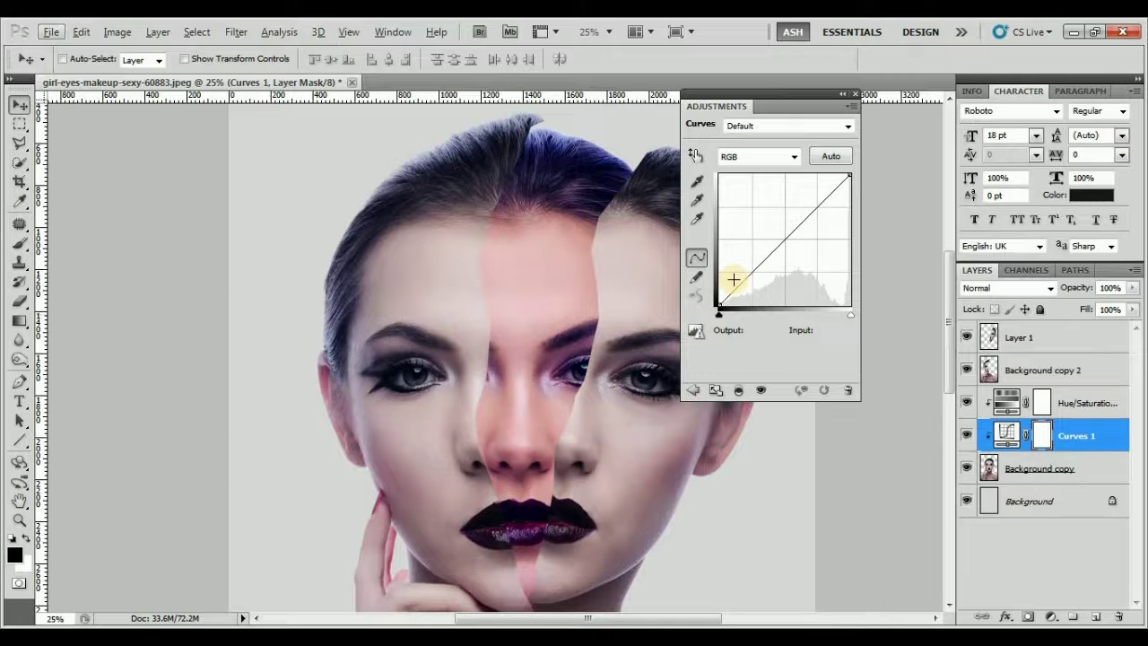
{"action": "left_click_drag", "start_coordinate": [754, 272], "coordinate": [754, 281]}
{"action": "left_click", "coordinate": [805, 240]}
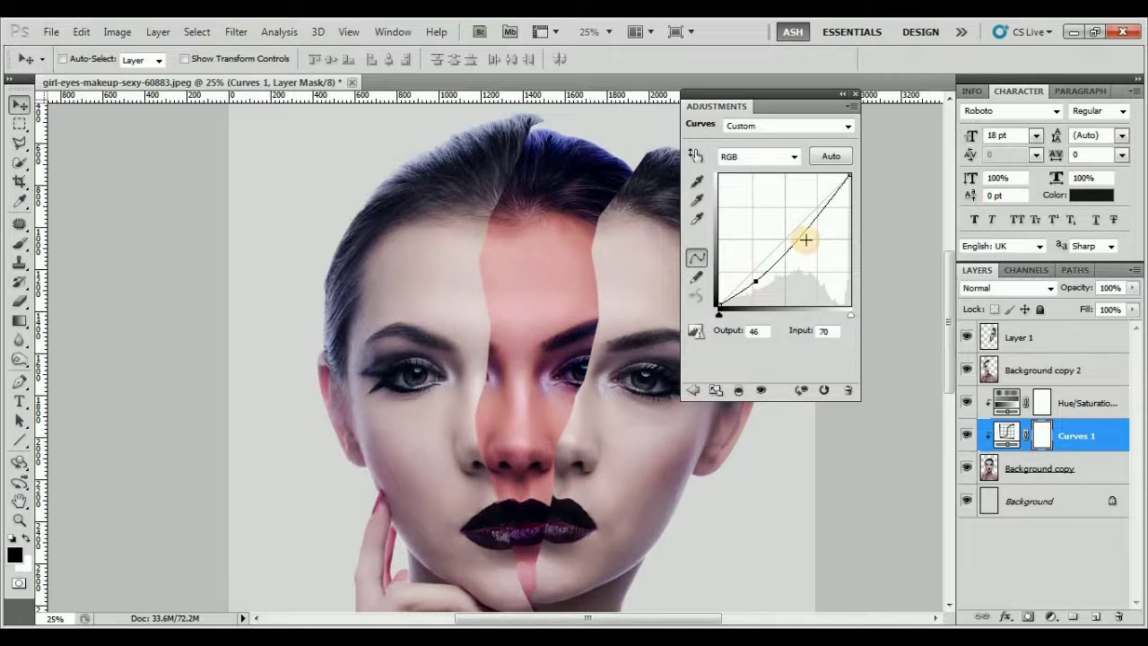
{"action": "mouse_move", "coordinate": [804, 238]}
{"action": "left_mouse_down"}
{"action": "mouse_move", "coordinate": [802, 226]}
{"action": "mouse_move", "coordinate": [838, 200]}
{"action": "mouse_move", "coordinate": [828, 195]}
{"action": "mouse_move", "coordinate": [808, 228]}
{"action": "left_mouse_up"}
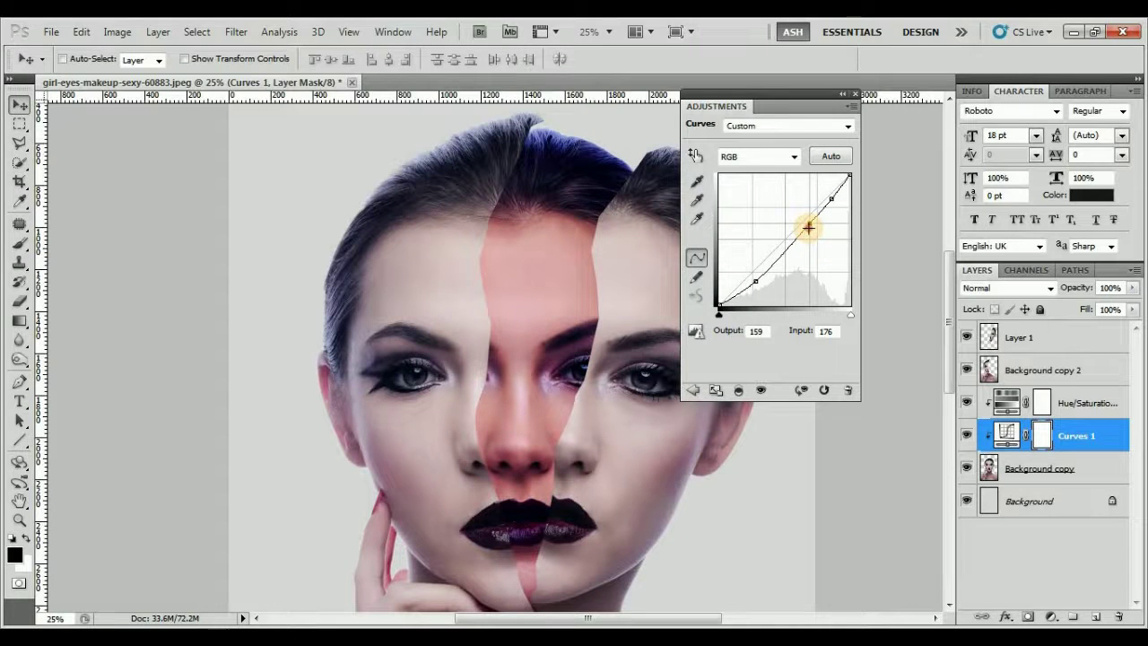
{"action": "left_click_drag", "start_coordinate": [756, 282], "coordinate": [759, 287]}
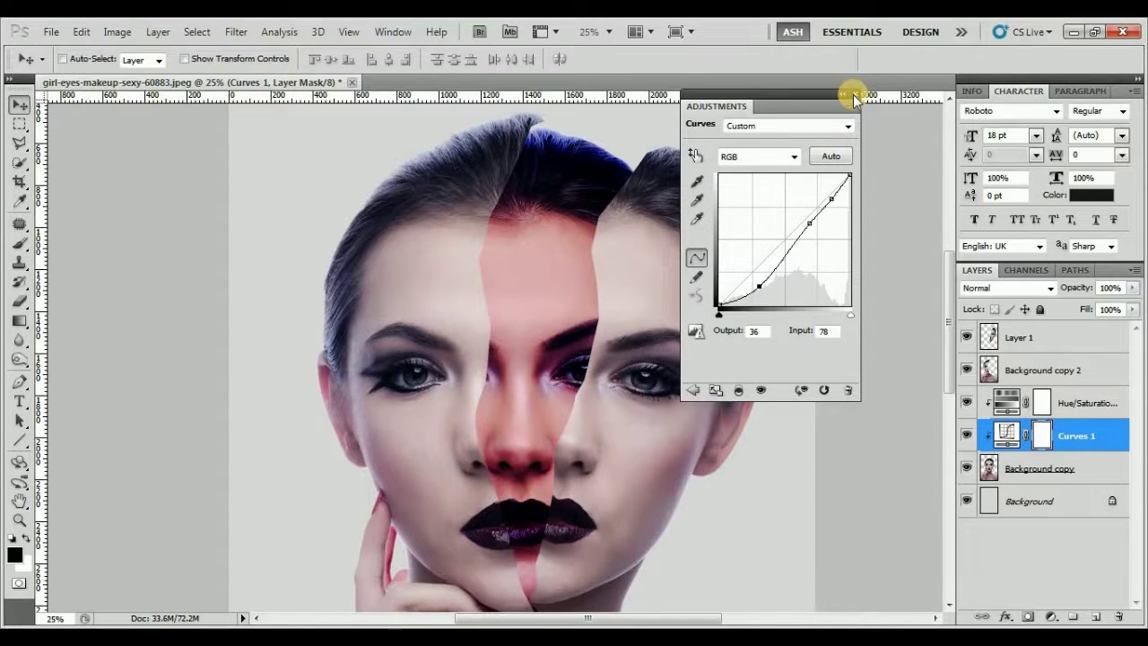
{"action": "left_click", "coordinate": [853, 94]}
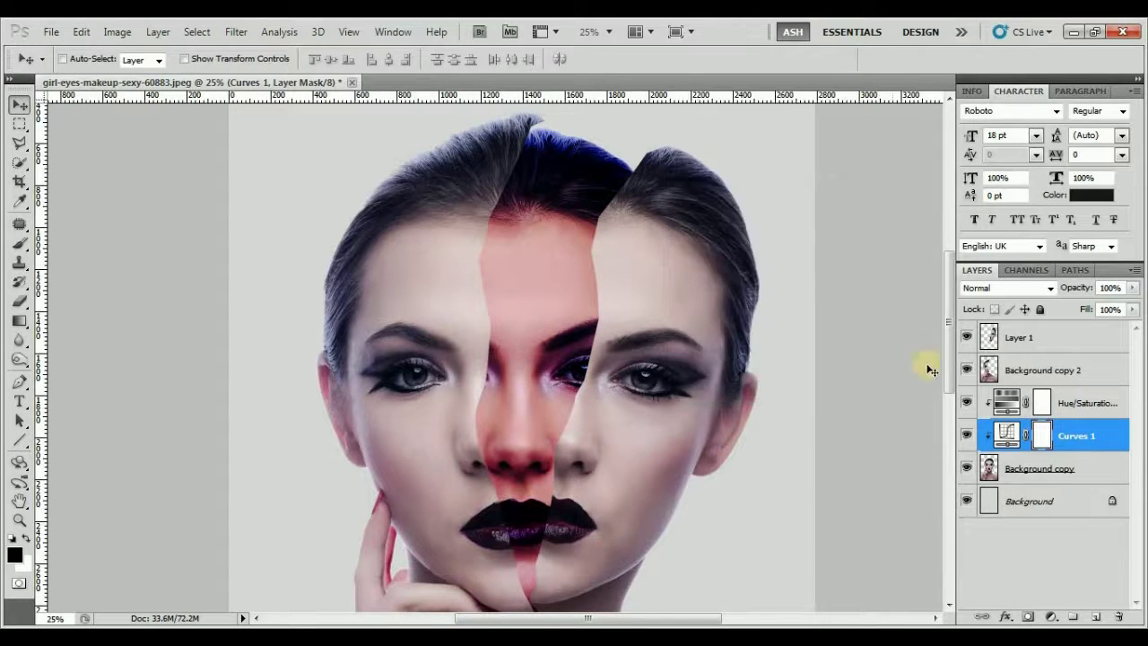
Step: Invert the Curves 1 mask to black and set up a white brush at 40% opacity
{"action": "left_click", "coordinate": [1042, 438]}
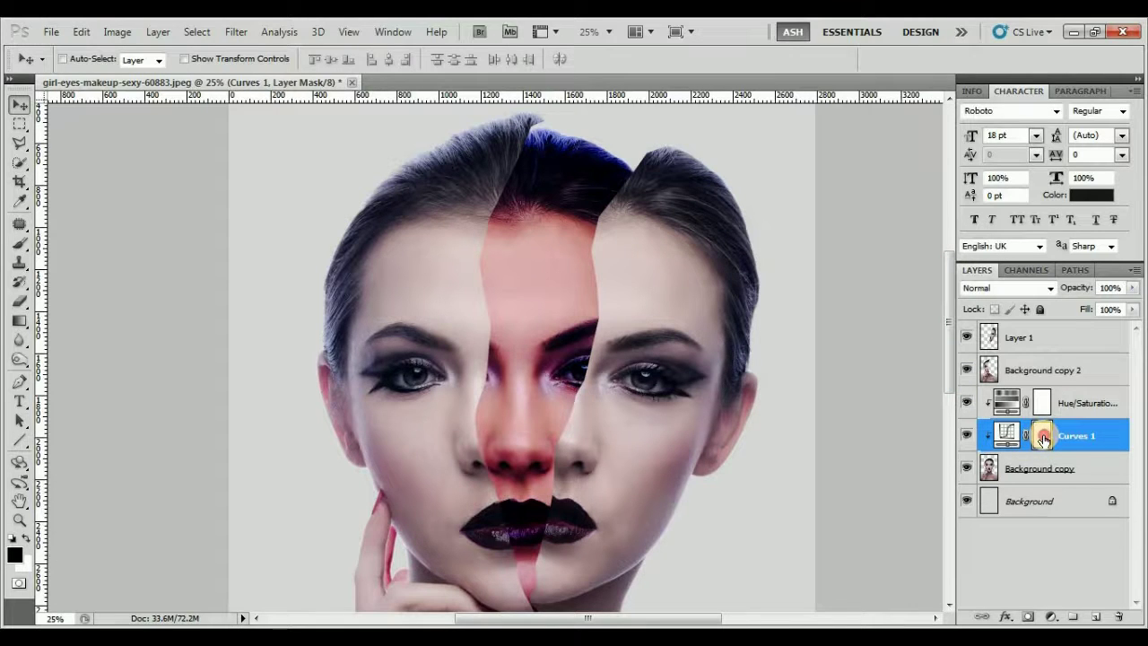
{"action": "key", "text": "ctrl+i"}
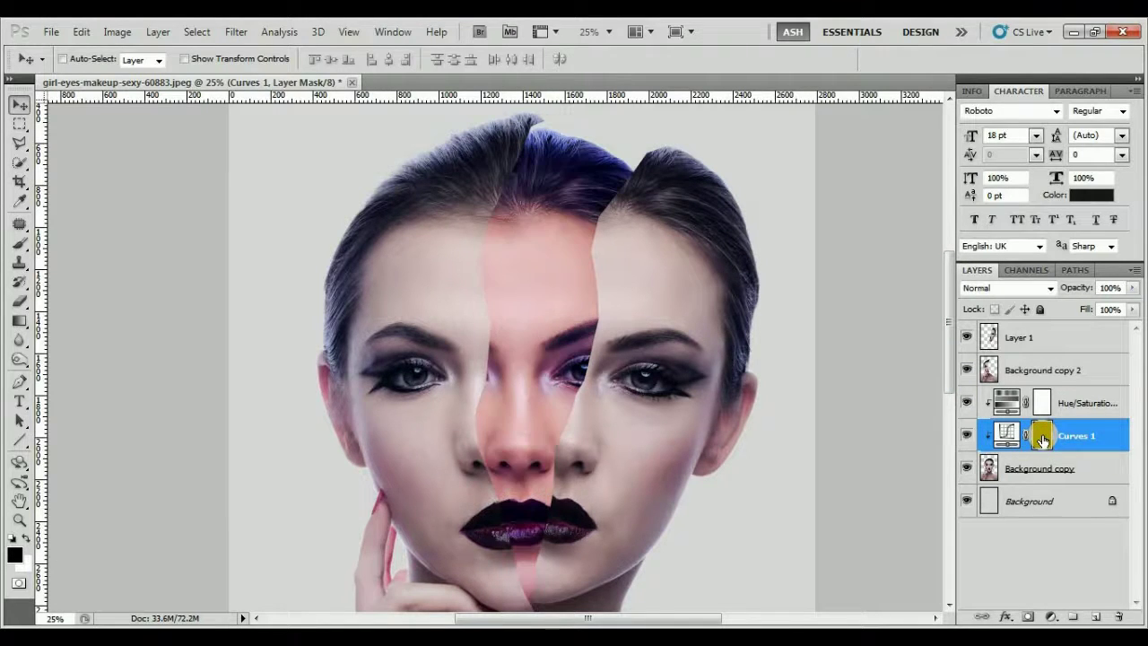
{"action": "left_click_drag", "start_coordinate": [487, 285], "coordinate": [489, 272]}
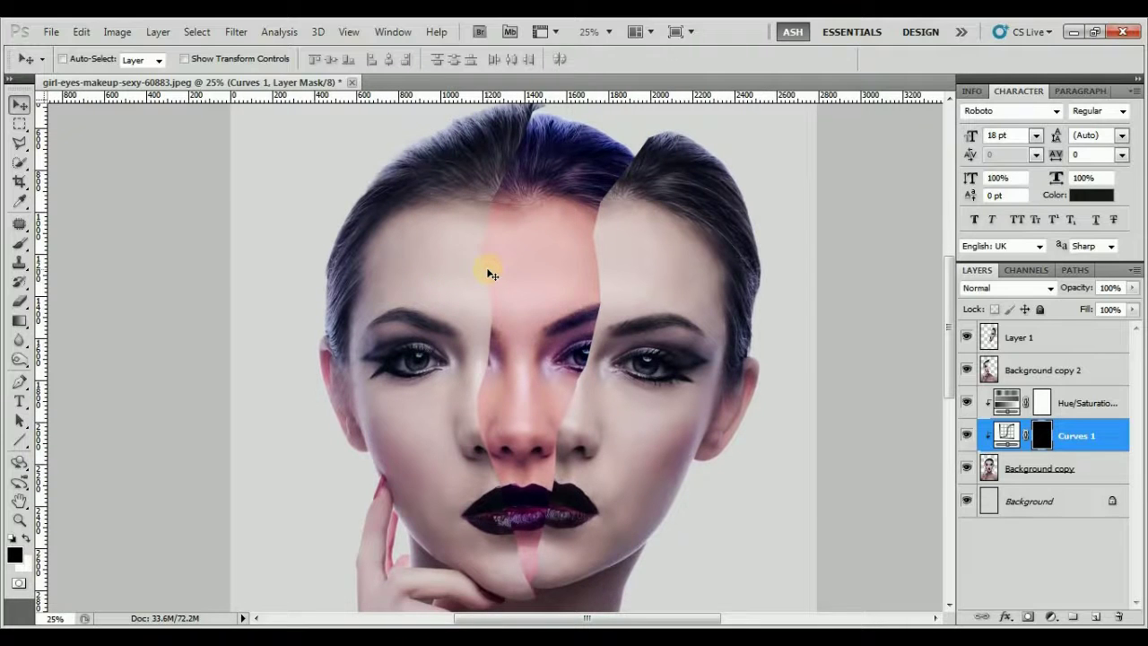
{"action": "key", "text": "b"}
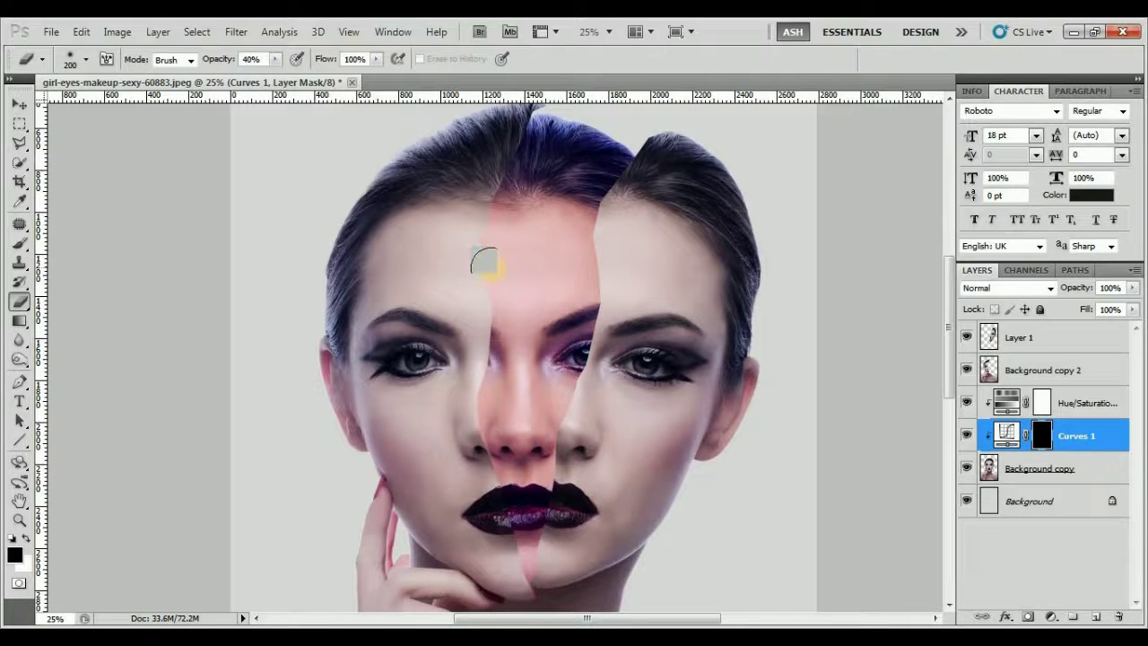
{"action": "key", "text": "x"}
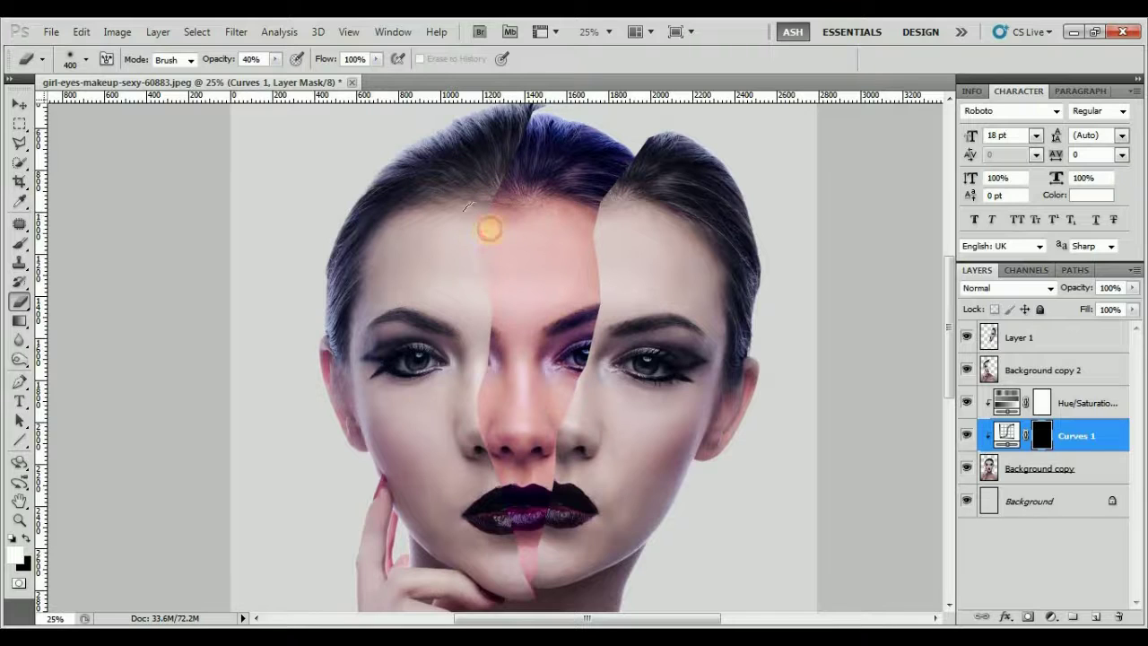
{"action": "key", "text": "x"}
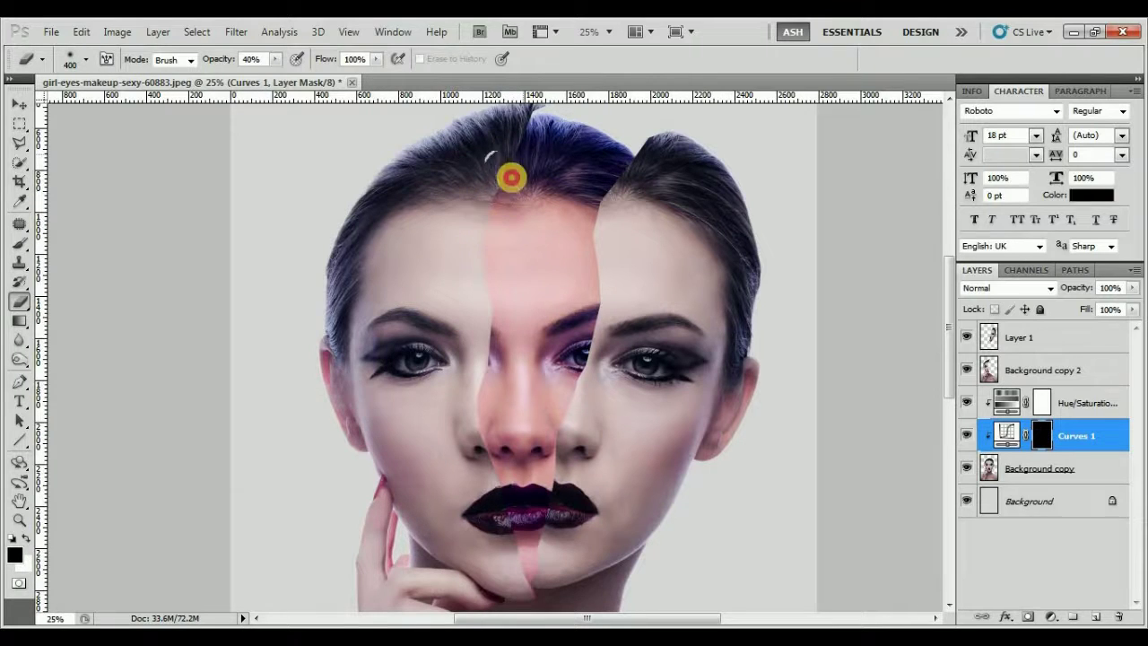
Step: Paint white on the mask over the centre strip from hairline to chin
{"action": "left_click_drag", "start_coordinate": [487, 254], "coordinate": [487, 335]}
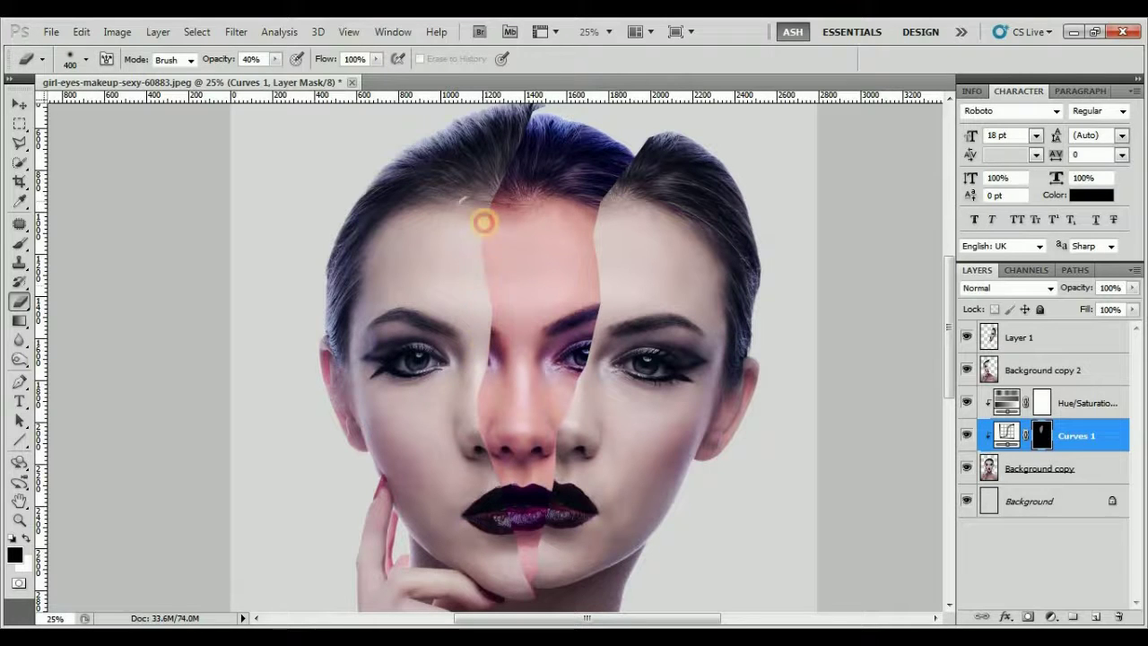
{"action": "left_click_drag", "start_coordinate": [477, 464], "coordinate": [463, 307]}
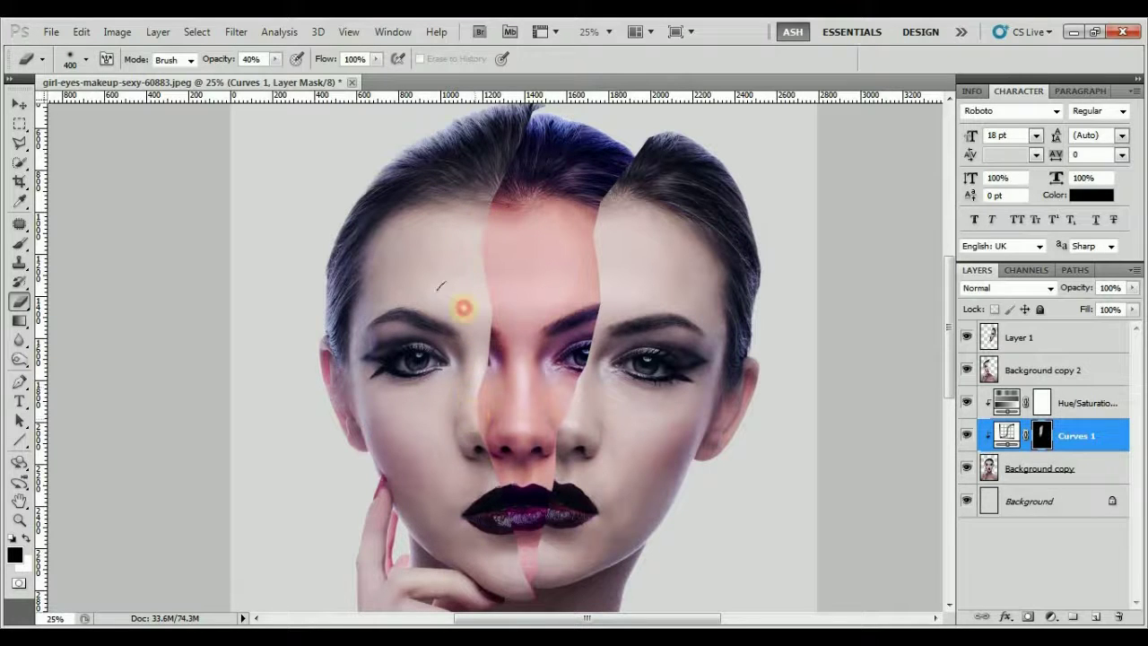
{"action": "left_click_drag", "start_coordinate": [482, 487], "coordinate": [490, 523]}
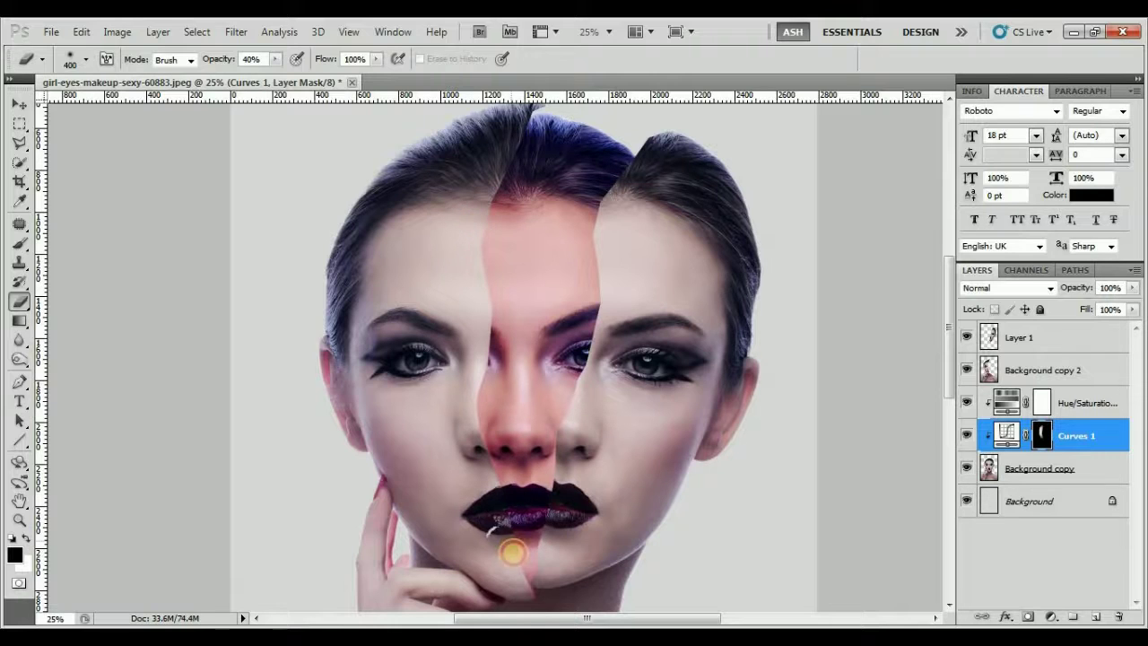
{"action": "left_click_drag", "start_coordinate": [520, 467], "coordinate": [524, 417]}
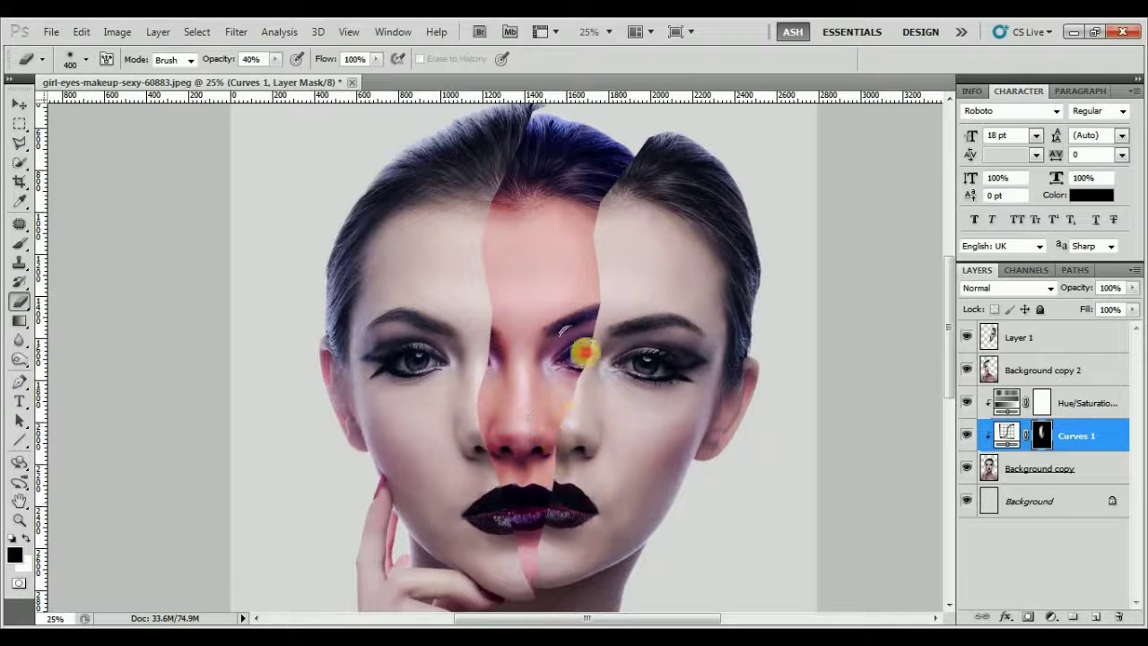
{"action": "mouse_move", "coordinate": [608, 294]}
{"action": "left_mouse_down"}
{"action": "mouse_move", "coordinate": [591, 296]}
{"action": "mouse_move", "coordinate": [505, 538]}
{"action": "mouse_move", "coordinate": [463, 256]}
{"action": "mouse_move", "coordinate": [590, 375]}
{"action": "mouse_move", "coordinate": [548, 526]}
{"action": "mouse_move", "coordinate": [536, 443]}
{"action": "left_mouse_up"}
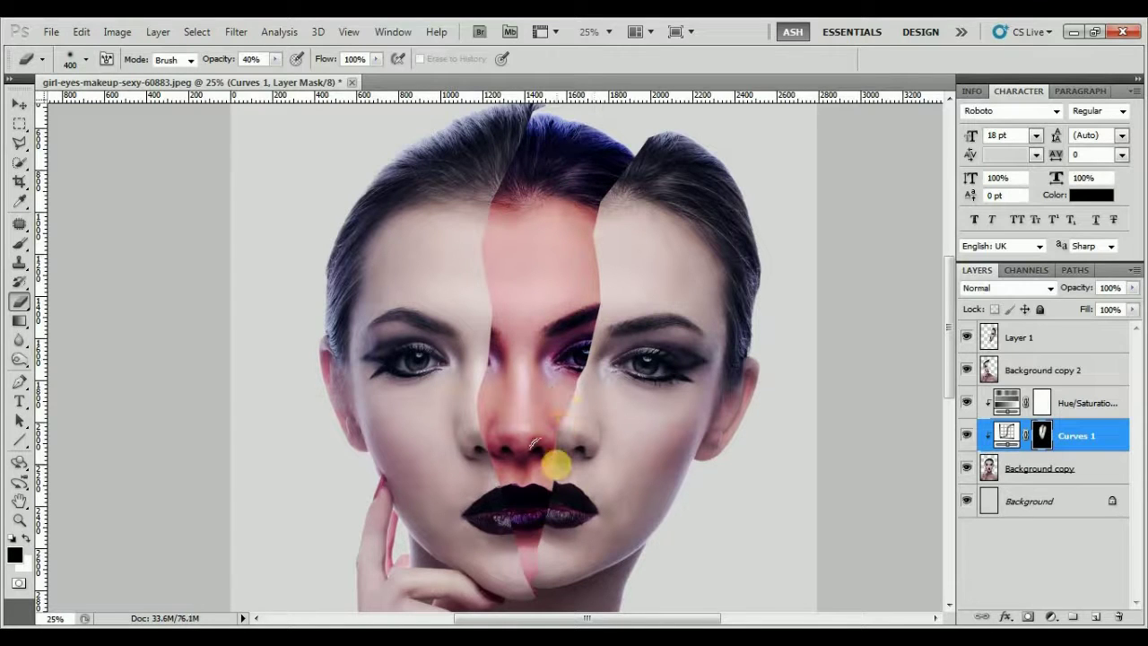
{"action": "key", "text": "v"}
{"action": "scroll", "coordinate": [558, 377], "scroll_direction": "down", "scroll_amount": 2}
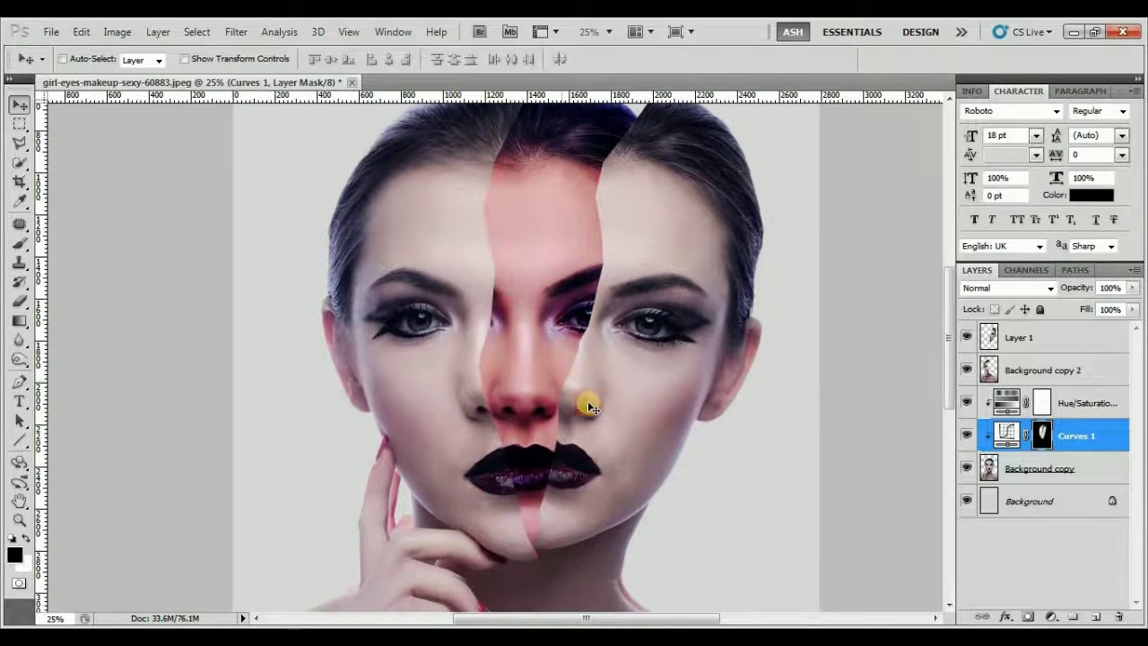
Step: Add Bevel and Emboss to Layer 1 without global light, raising depth and size, soften 3
{"action": "left_click_drag", "start_coordinate": [589, 379], "coordinate": [587, 403]}
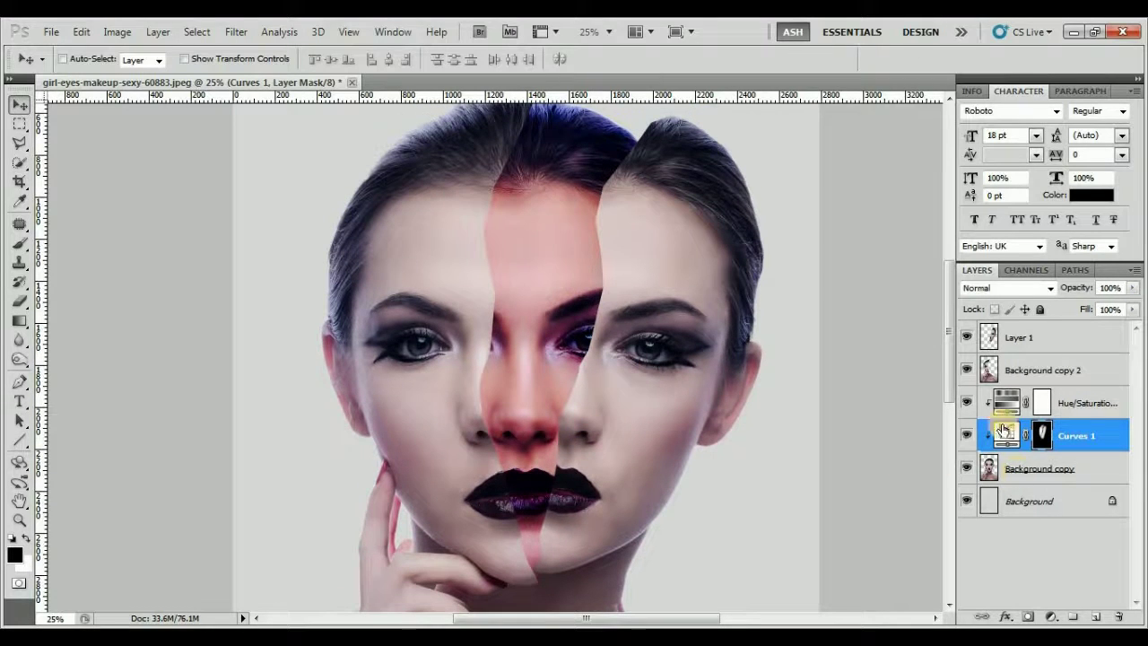
{"action": "left_click", "coordinate": [1009, 341]}
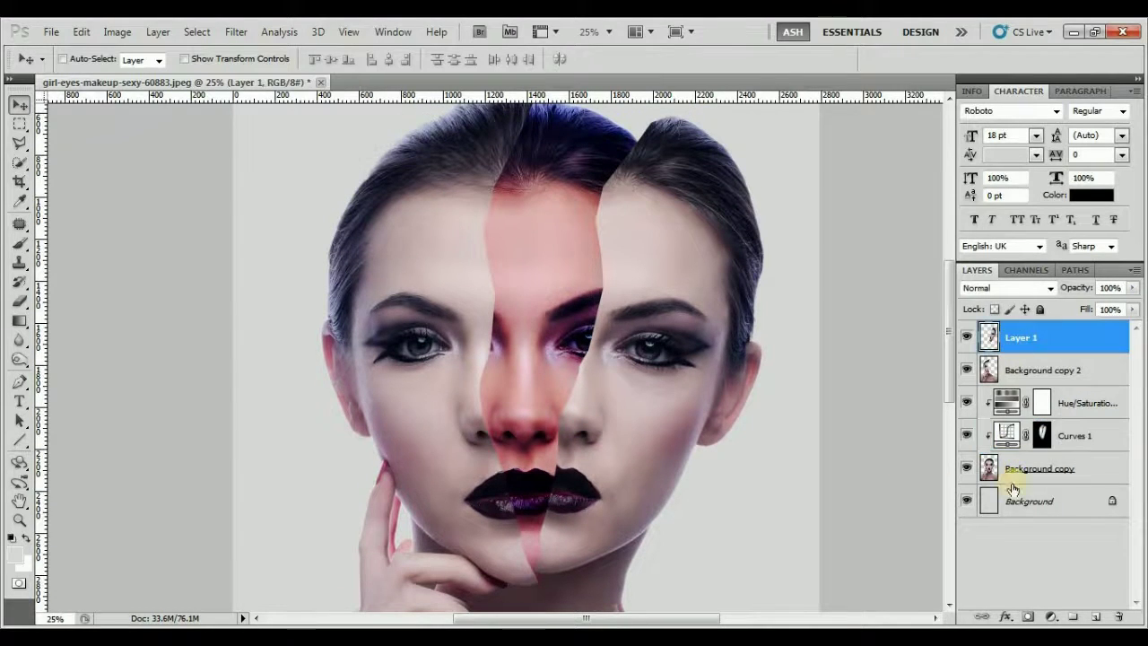
{"action": "left_click", "coordinate": [1003, 617]}
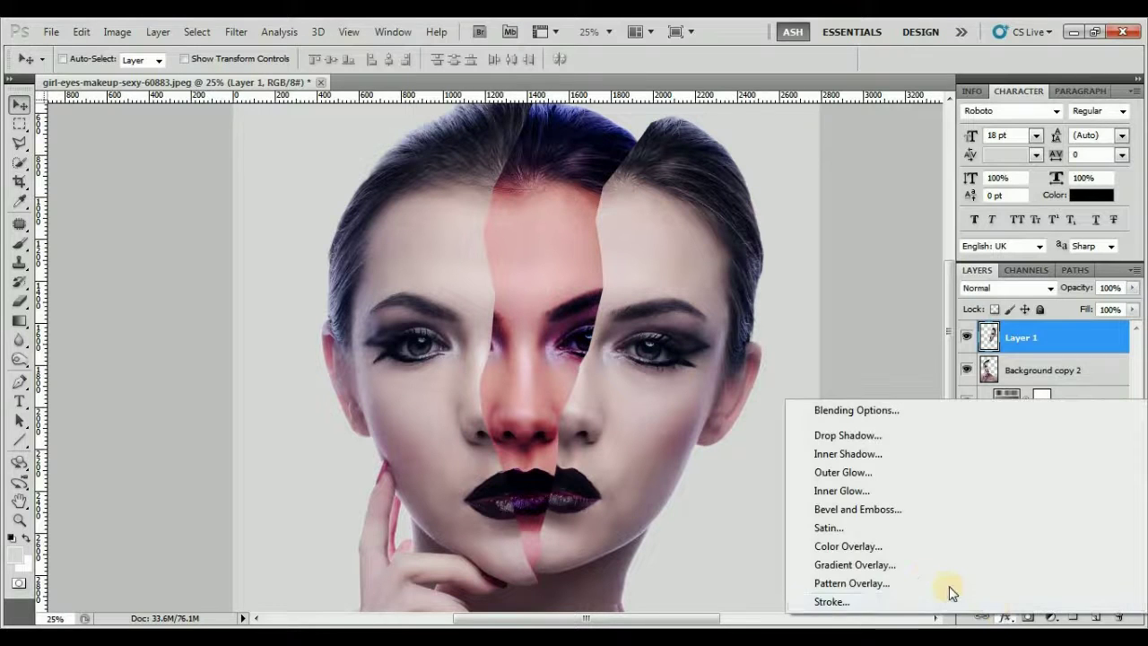
{"action": "left_click", "coordinate": [843, 509]}
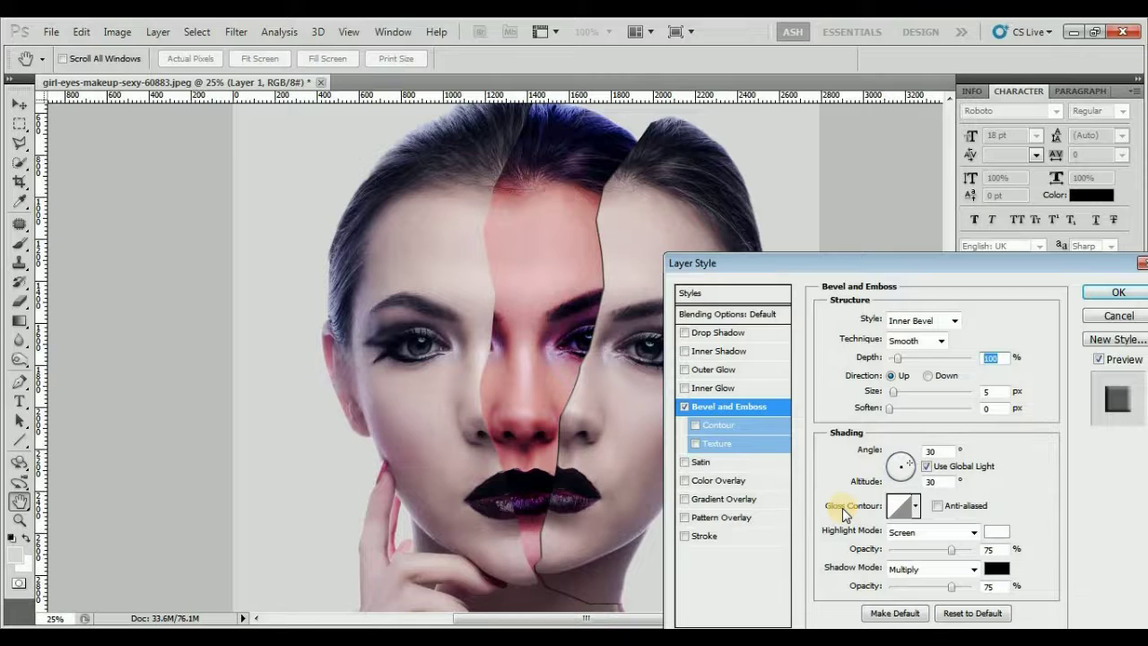
{"action": "left_click", "coordinate": [926, 466]}
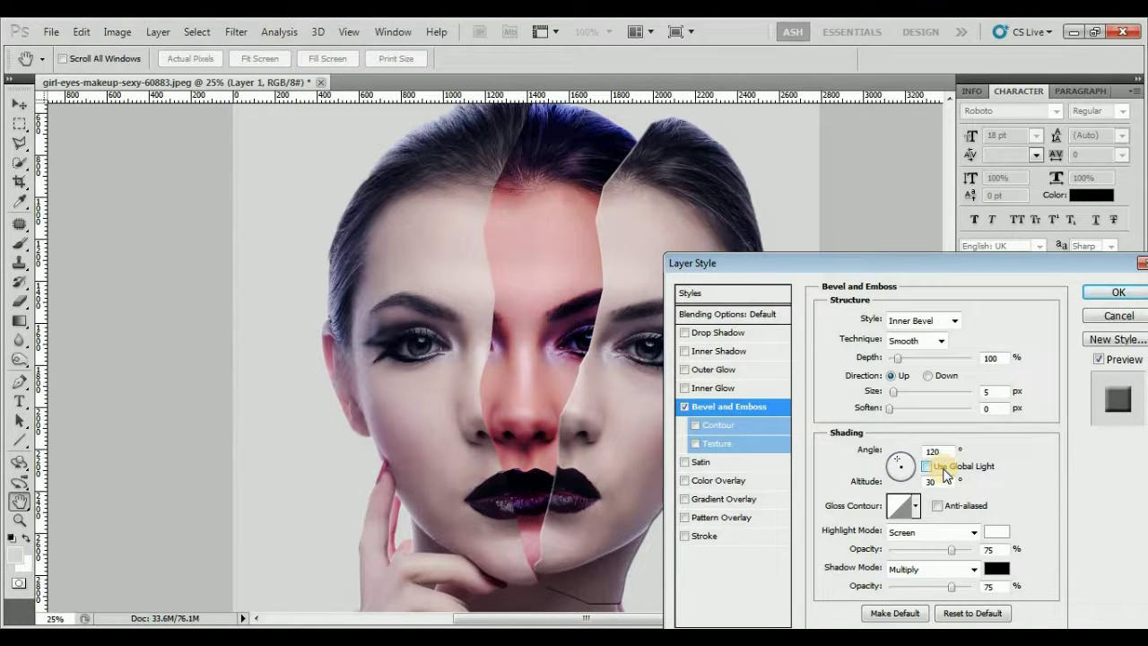
{"action": "left_click", "coordinate": [902, 463]}
{"action": "left_click", "coordinate": [902, 464]}
{"action": "left_click_drag", "start_coordinate": [895, 466], "coordinate": [892, 467]}
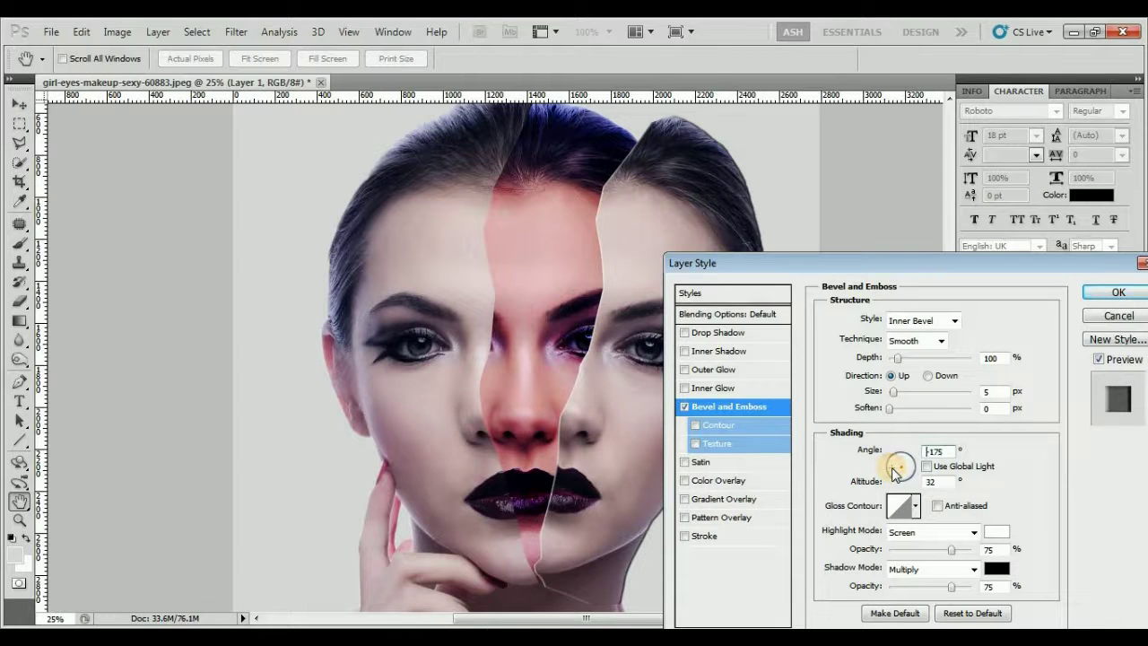
{"action": "left_click_drag", "start_coordinate": [894, 474], "coordinate": [896, 478]}
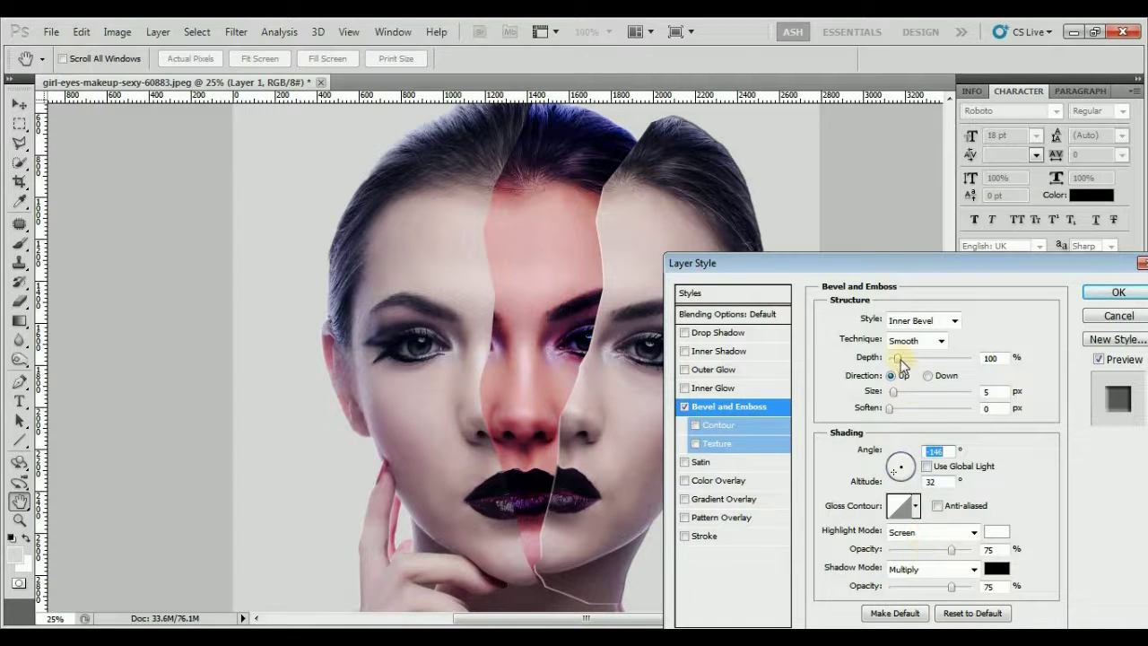
{"action": "left_click_drag", "start_coordinate": [902, 359], "coordinate": [910, 363]}
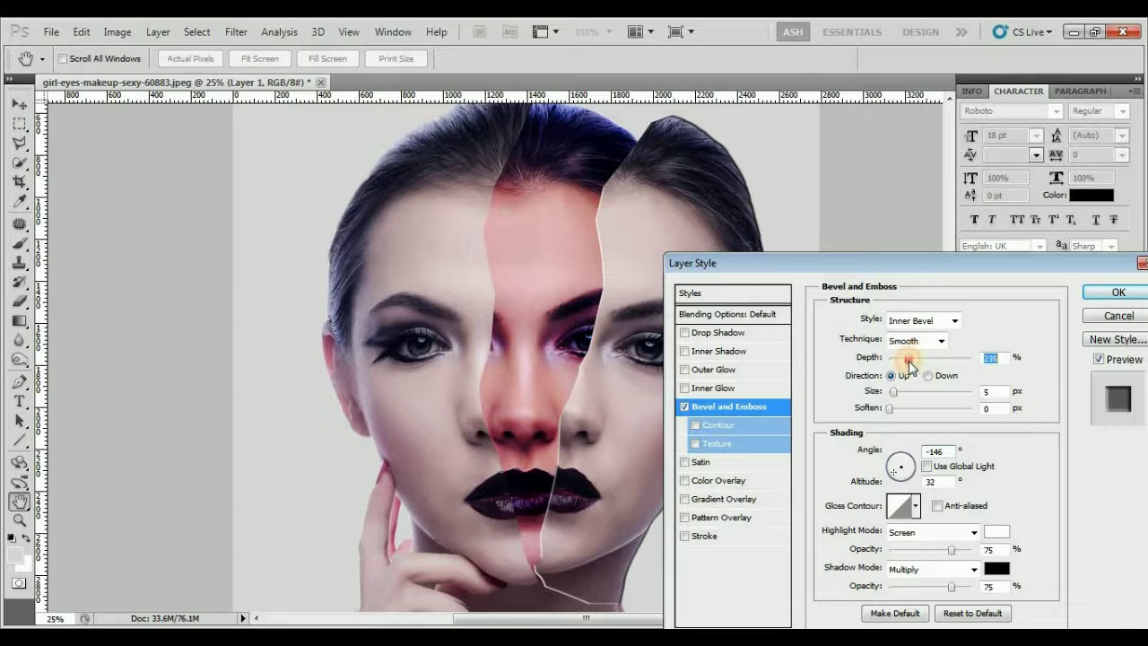
{"action": "left_click_drag", "start_coordinate": [895, 394], "coordinate": [906, 411]}
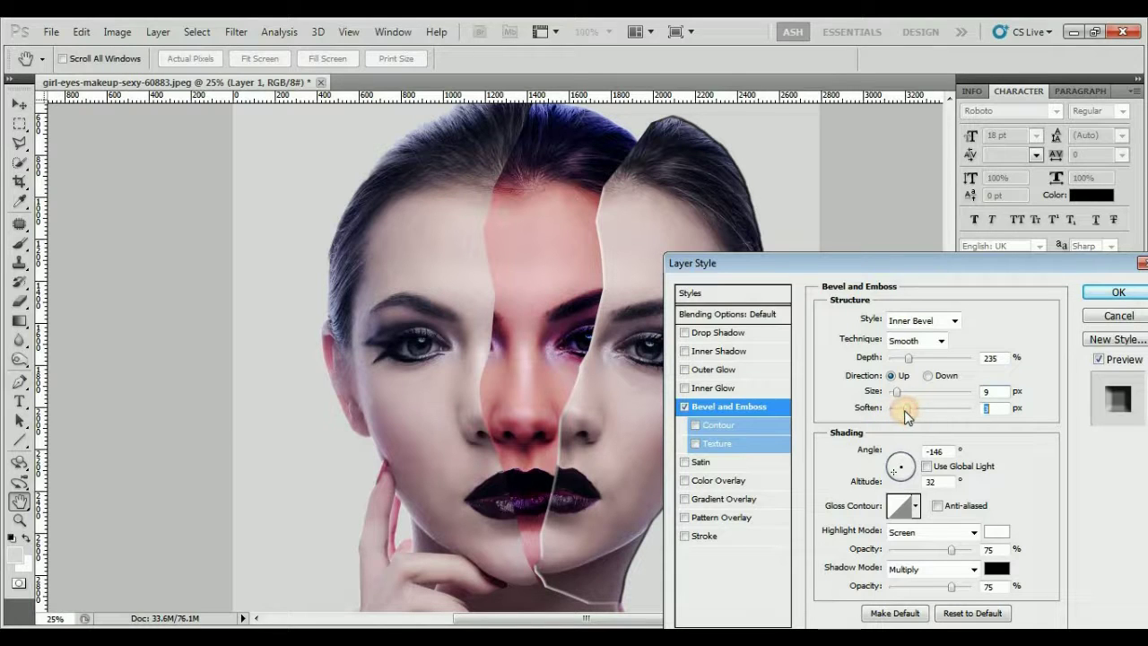
{"action": "key", "text": "Tab"}
Step: Set light to -163° at altitude 37, highlight opacity 61, shadow about 12%, and apply
{"action": "left_click", "coordinate": [895, 469]}
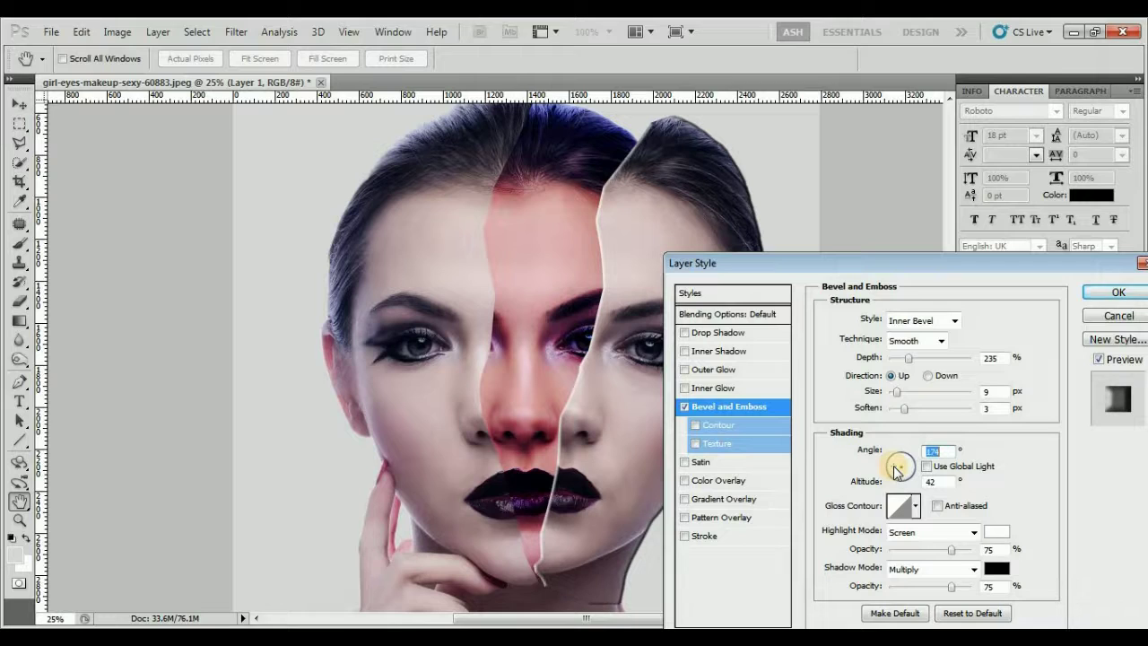
{"action": "left_click", "coordinate": [895, 473]}
{"action": "left_click", "coordinate": [896, 474]}
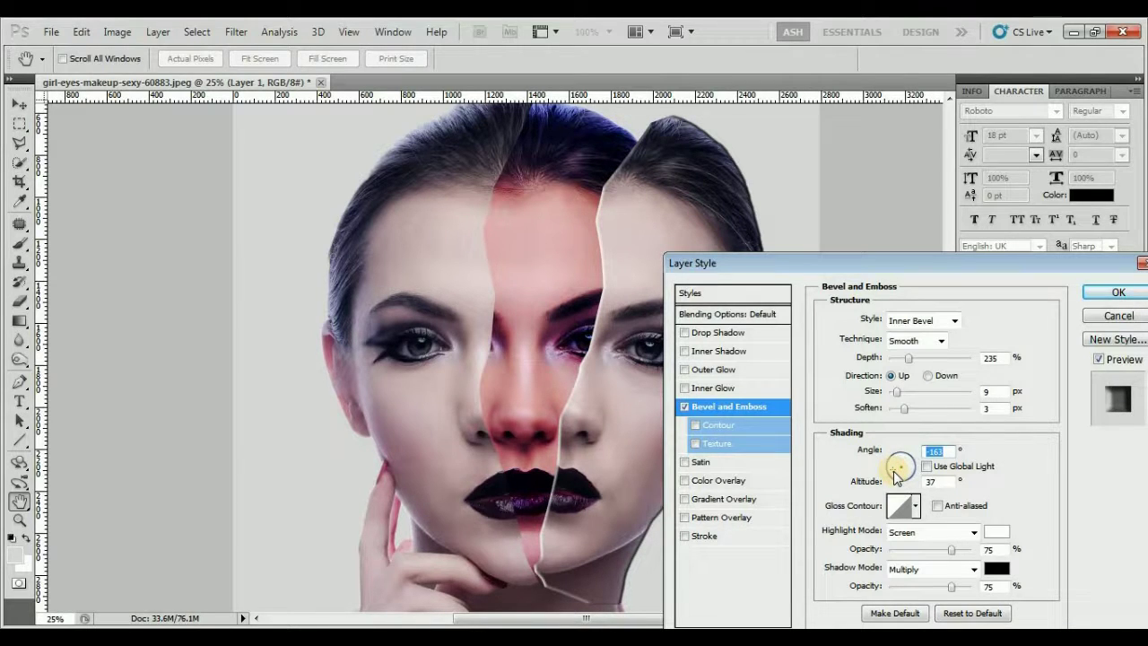
{"action": "left_click_drag", "start_coordinate": [951, 549], "coordinate": [940, 553]}
{"action": "left_click_drag", "start_coordinate": [953, 587], "coordinate": [901, 595]}
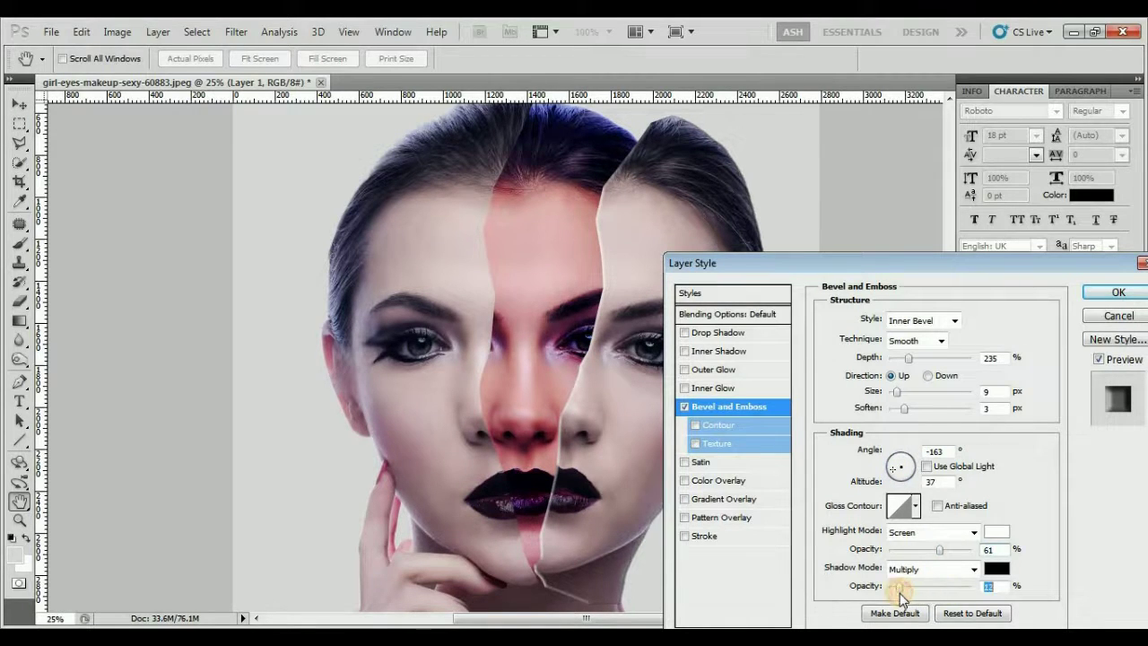
{"action": "left_click_drag", "start_coordinate": [909, 357], "coordinate": [917, 357]}
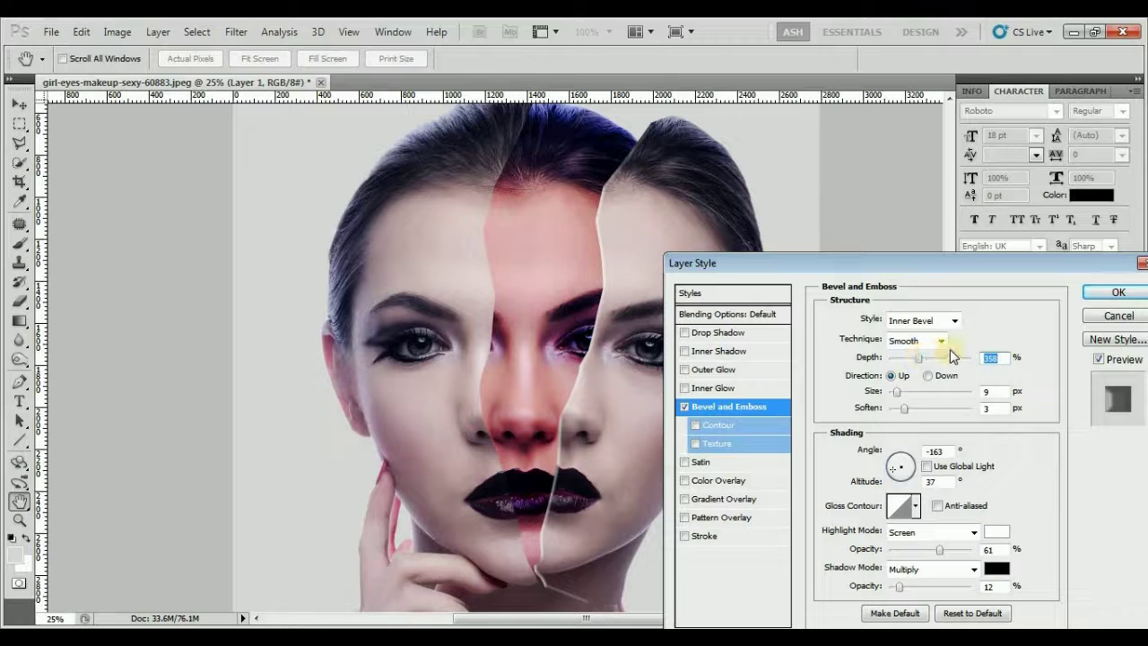
{"action": "mouse_move", "coordinate": [1000, 262]}
{"action": "left_mouse_down"}
{"action": "mouse_move", "coordinate": [989, 158]}
{"action": "mouse_move", "coordinate": [992, 201]}
{"action": "left_mouse_up"}
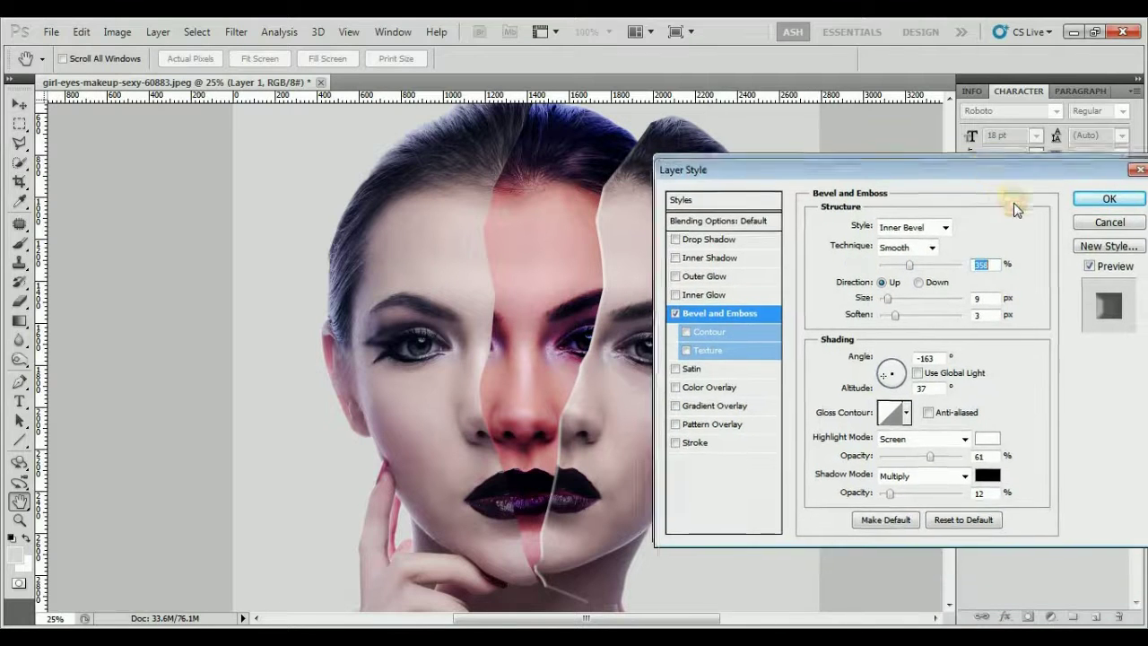
{"action": "left_click", "coordinate": [1103, 232]}
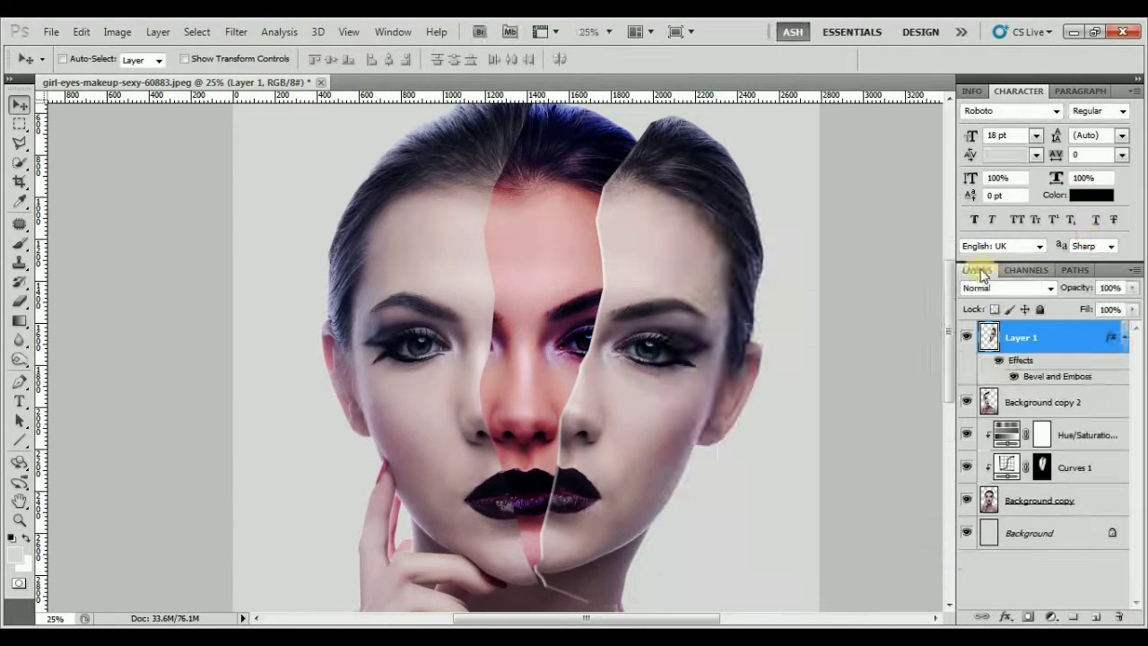
Step: Add Bevel and Emboss to Background copy 2 with Use Global Light off and the light rotated
{"action": "left_click", "coordinate": [1023, 408]}
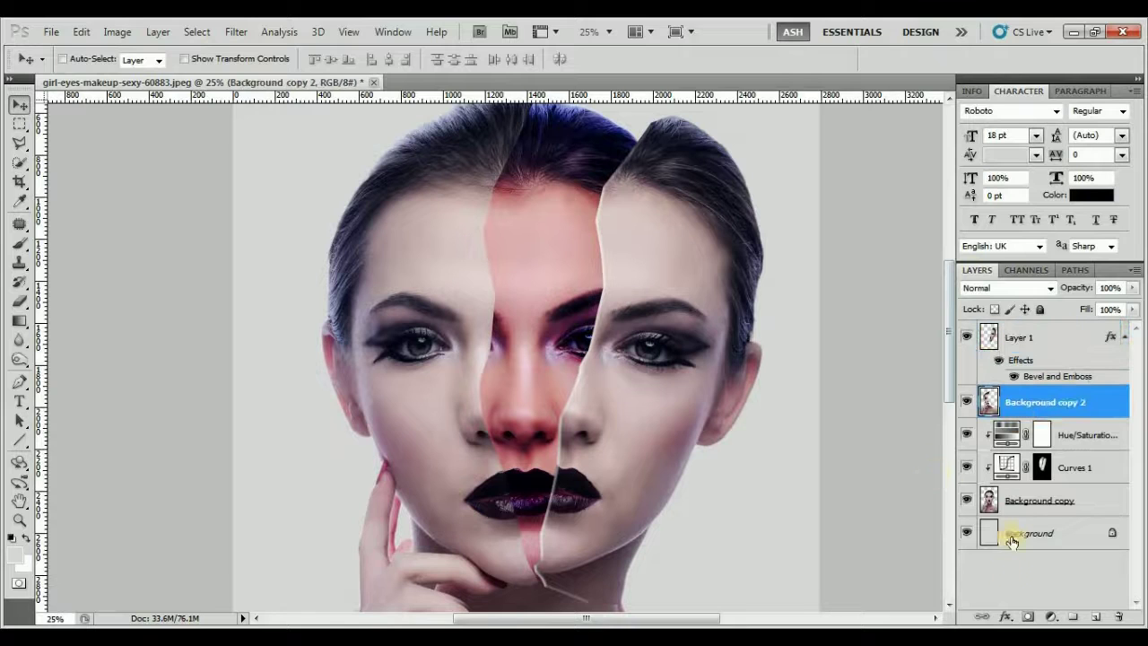
{"action": "left_click", "coordinate": [1004, 619]}
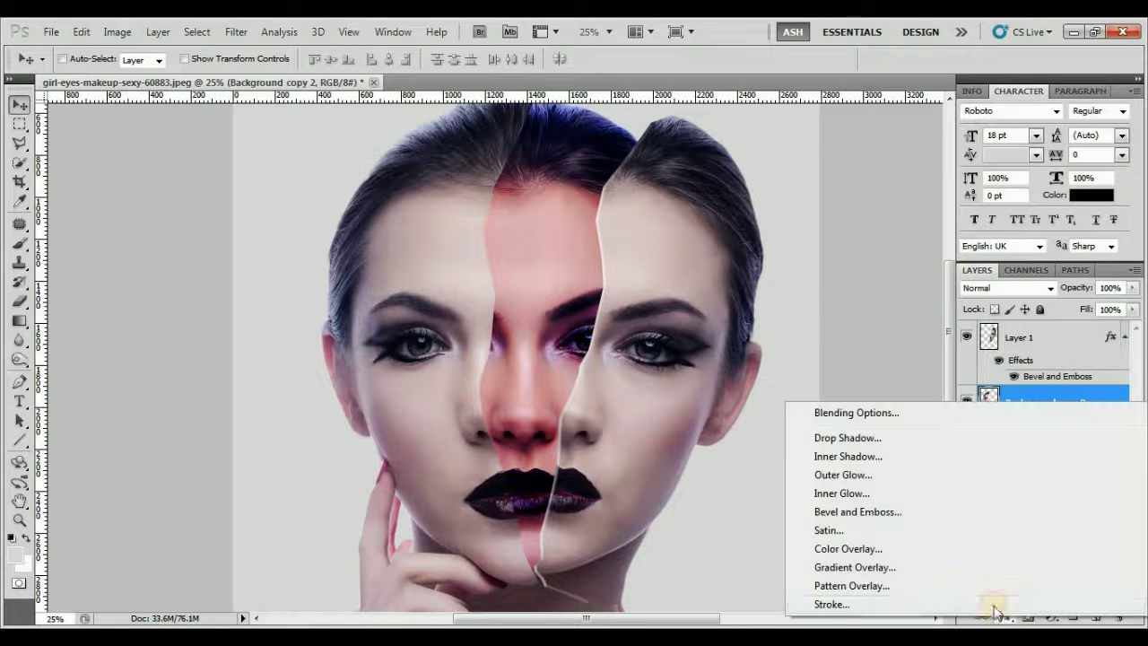
{"action": "left_click", "coordinate": [860, 519]}
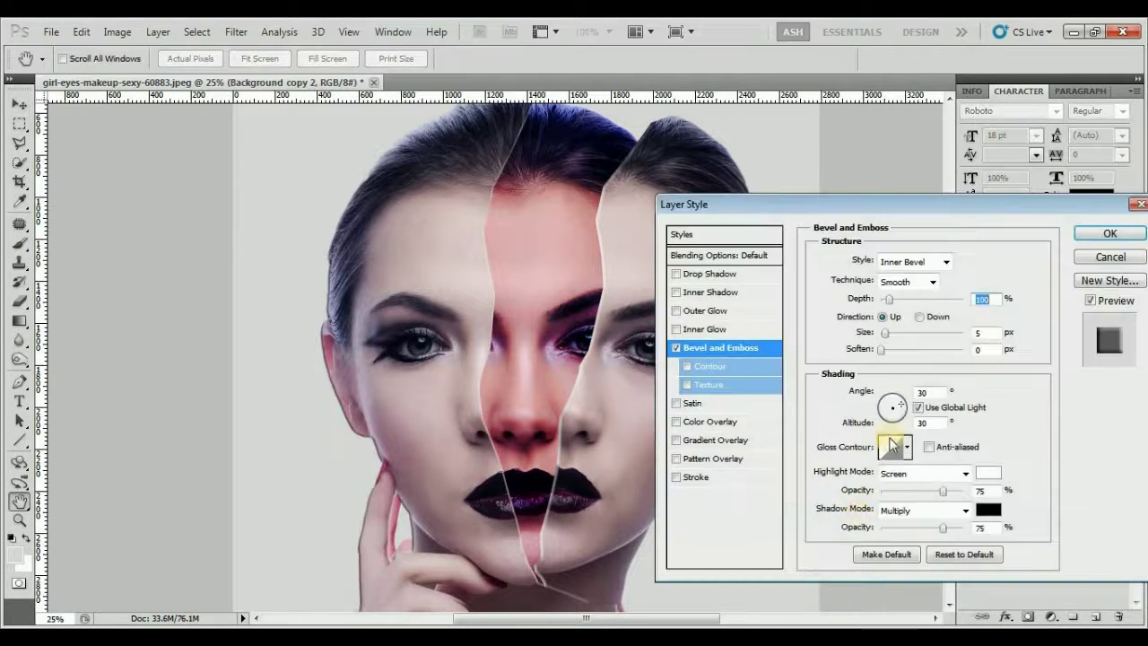
{"action": "left_click", "coordinate": [920, 406]}
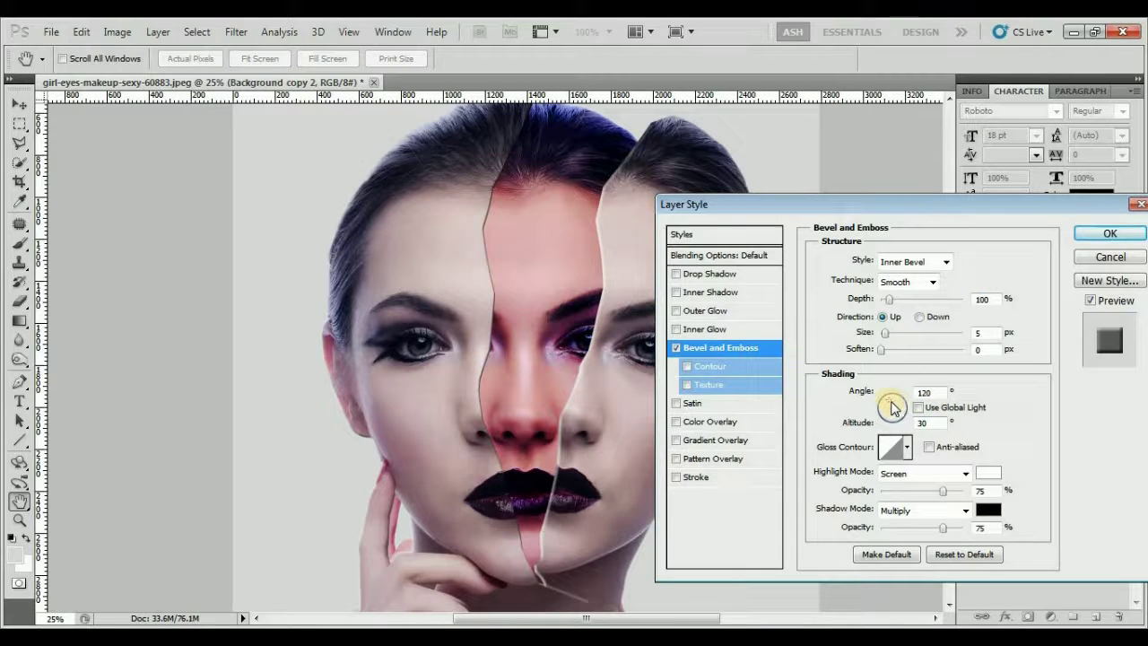
{"action": "left_click", "coordinate": [896, 401]}
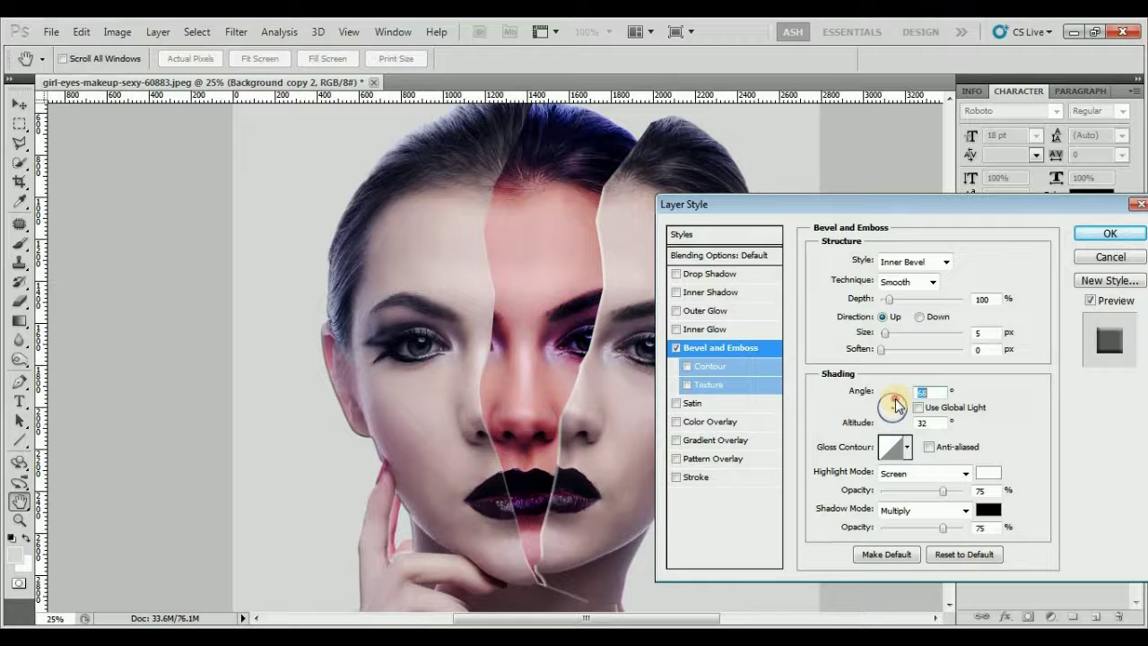
{"action": "left_click", "coordinate": [900, 411]}
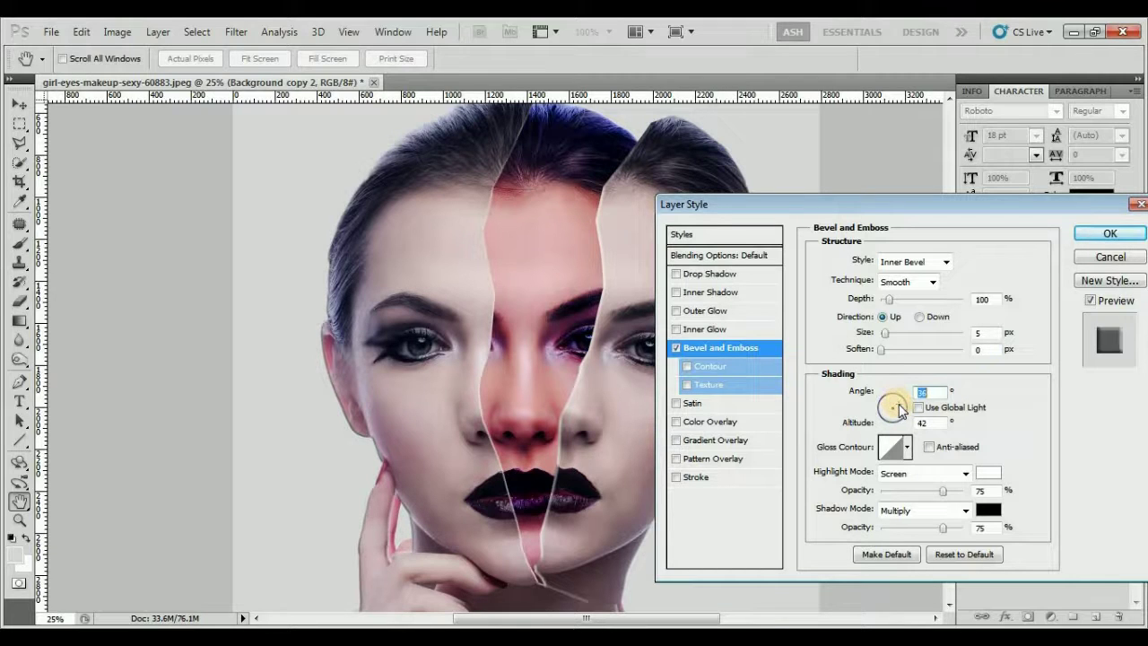
{"action": "left_click_drag", "start_coordinate": [903, 410], "coordinate": [896, 411]}
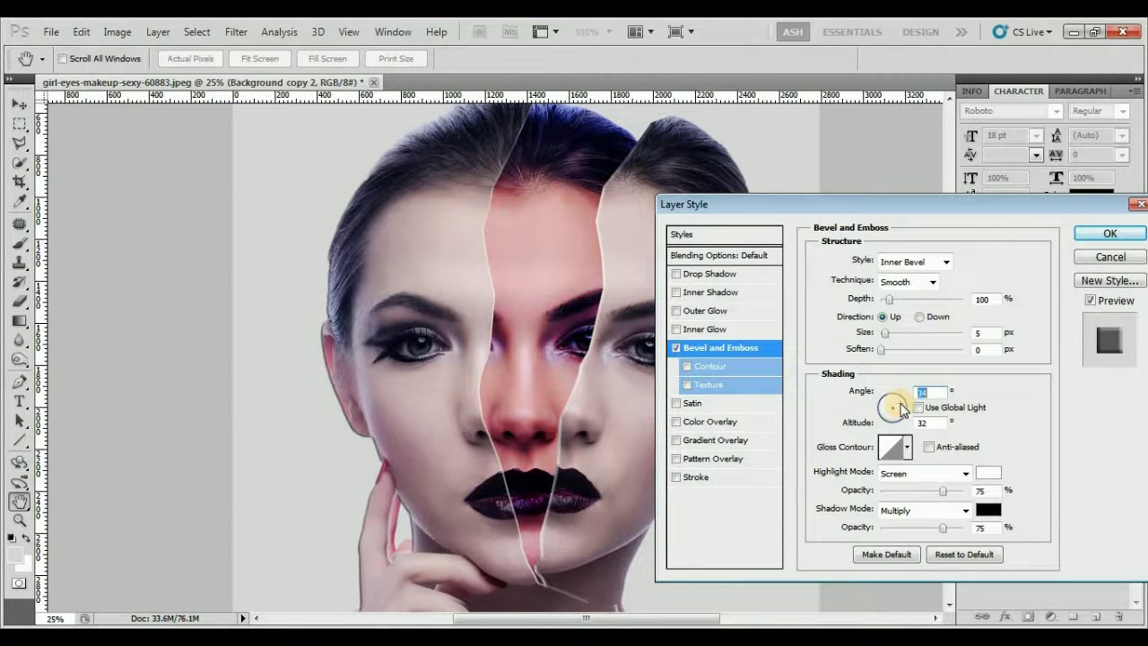
{"action": "left_click_drag", "start_coordinate": [893, 408], "coordinate": [901, 410]}
{"action": "left_click_drag", "start_coordinate": [894, 409], "coordinate": [896, 410]}
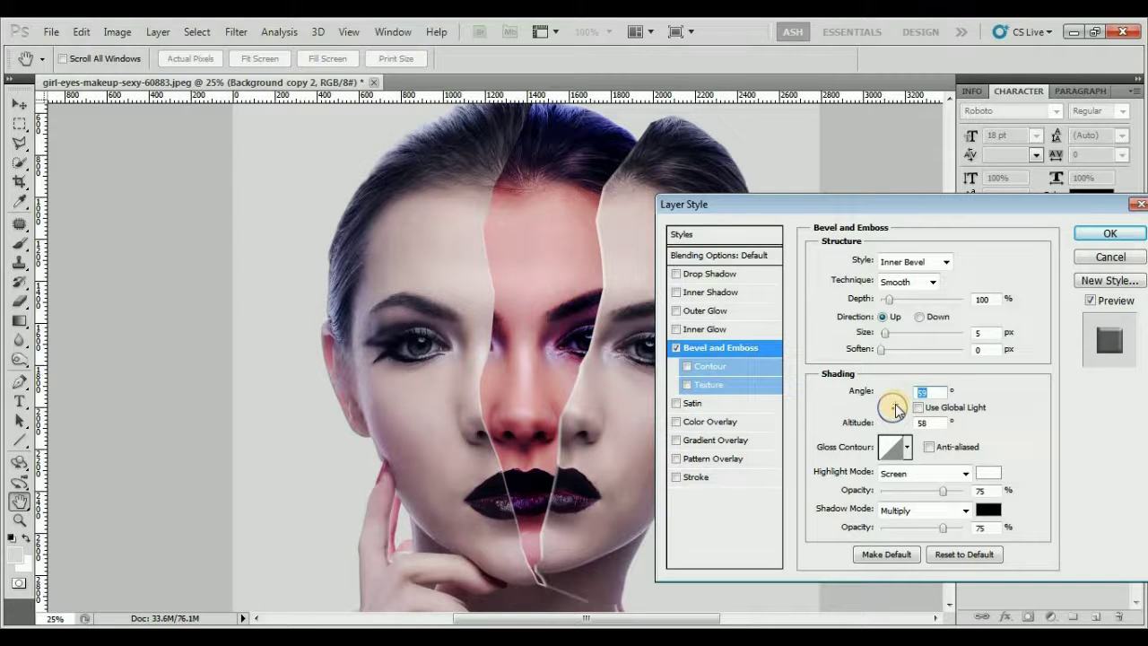
Step: Settle the bevel at 21% depth, 22° angle and 64° altitude with adjusted soften, and apply
{"action": "mouse_move", "coordinate": [891, 299]}
{"action": "left_mouse_down"}
{"action": "mouse_move", "coordinate": [903, 306]}
{"action": "mouse_move", "coordinate": [890, 300]}
{"action": "left_mouse_up"}
{"action": "left_click_drag", "start_coordinate": [882, 348], "coordinate": [889, 333]}
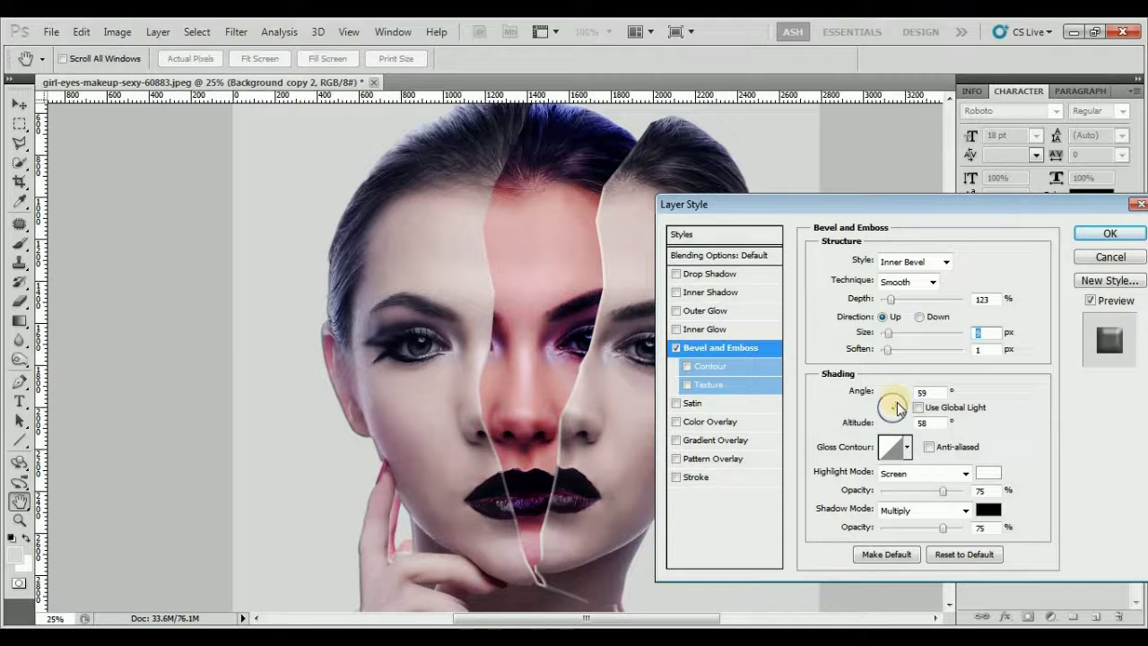
{"action": "left_click_drag", "start_coordinate": [900, 409], "coordinate": [899, 415]}
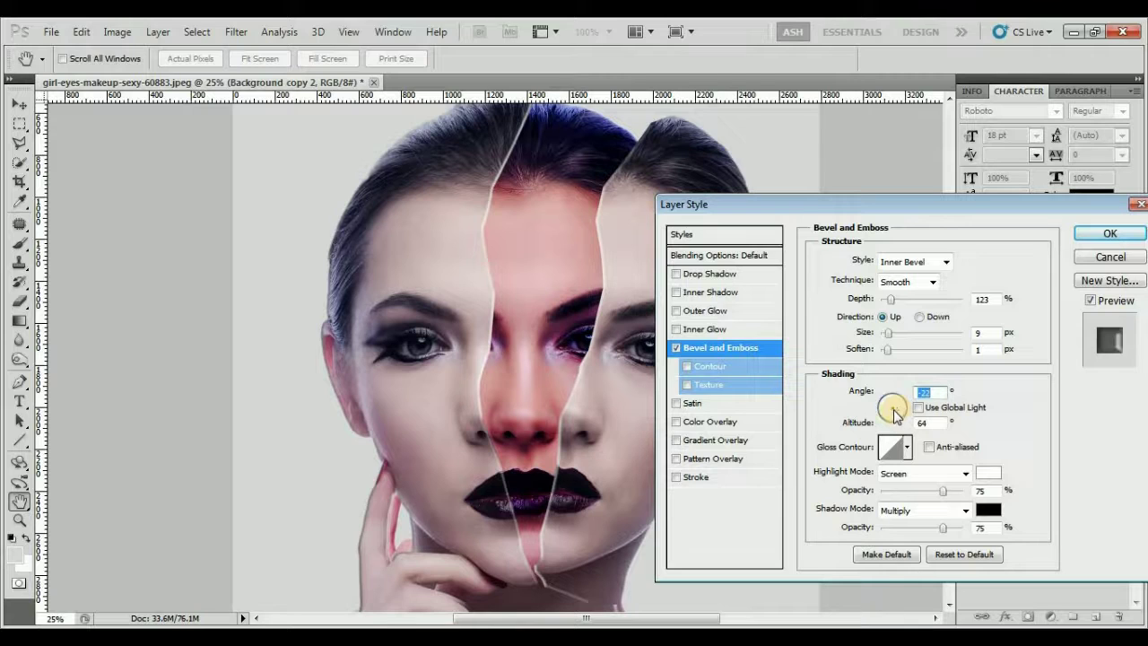
{"action": "left_click_drag", "start_coordinate": [897, 415], "coordinate": [900, 414]}
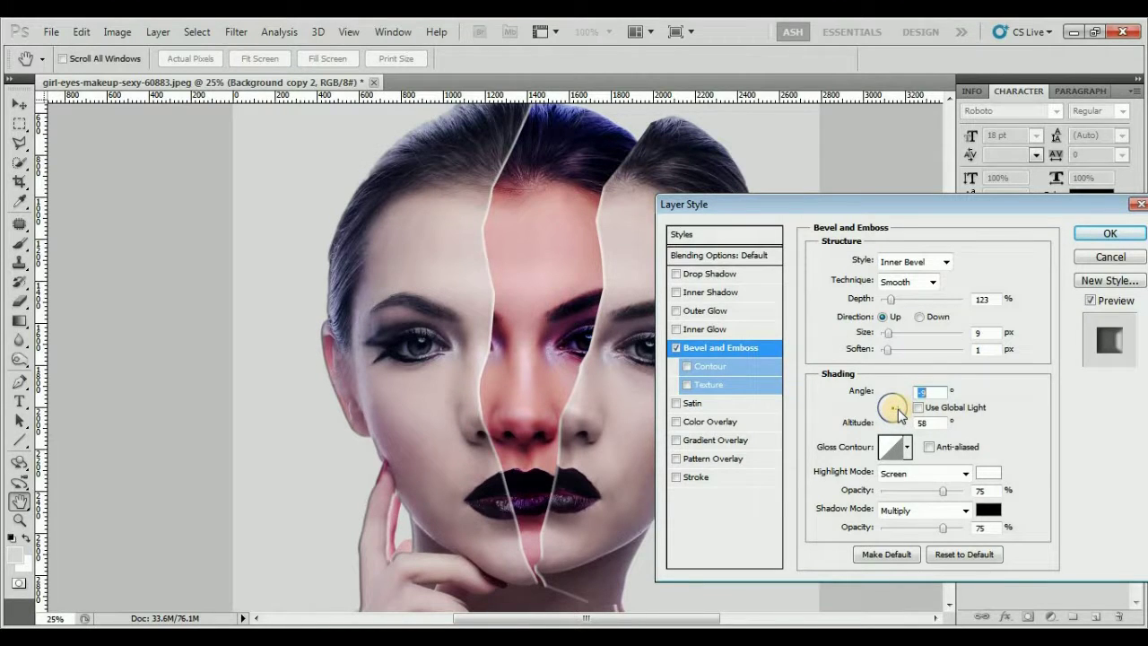
{"action": "left_click_drag", "start_coordinate": [898, 415], "coordinate": [897, 415]}
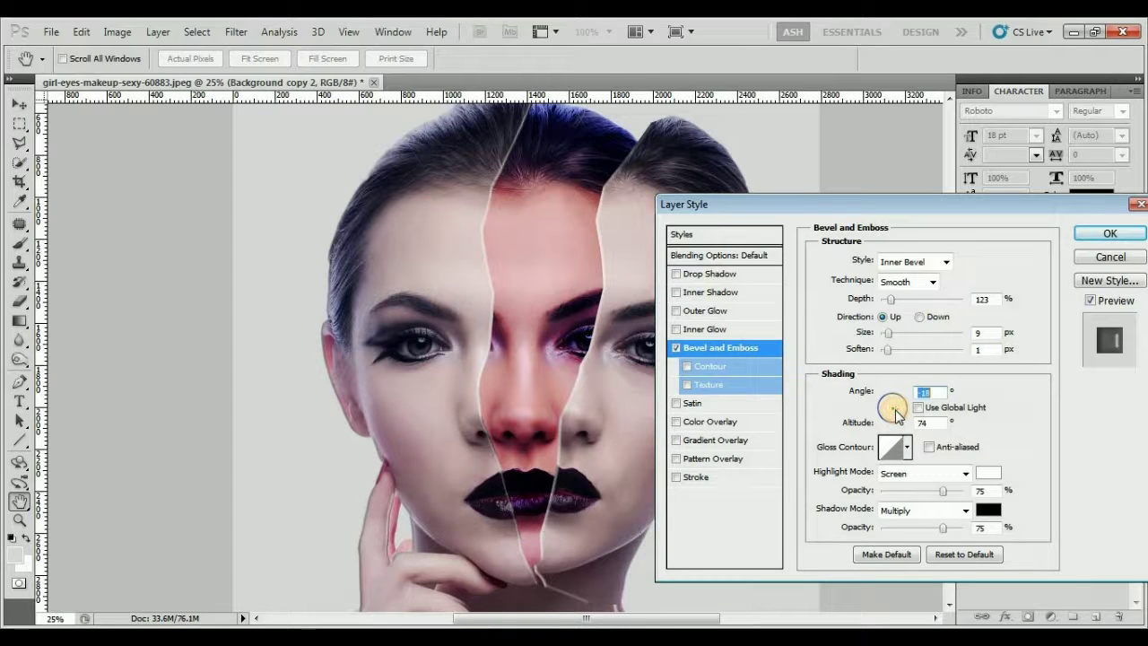
{"action": "left_click_drag", "start_coordinate": [898, 415], "coordinate": [899, 411]}
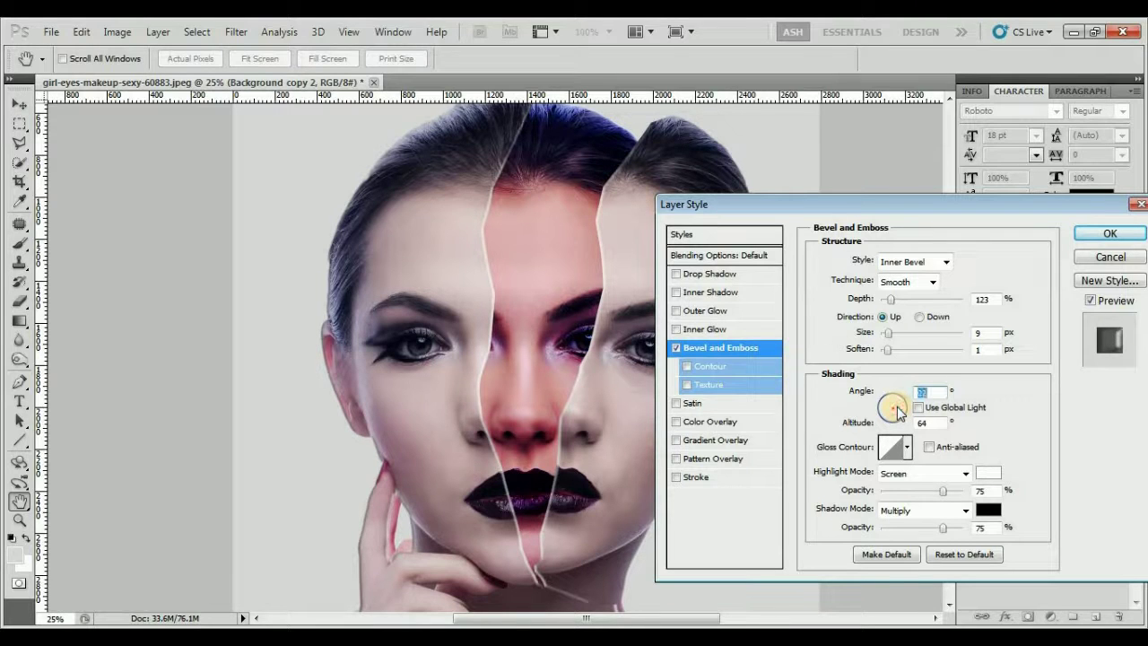
{"action": "left_click", "coordinate": [917, 316]}
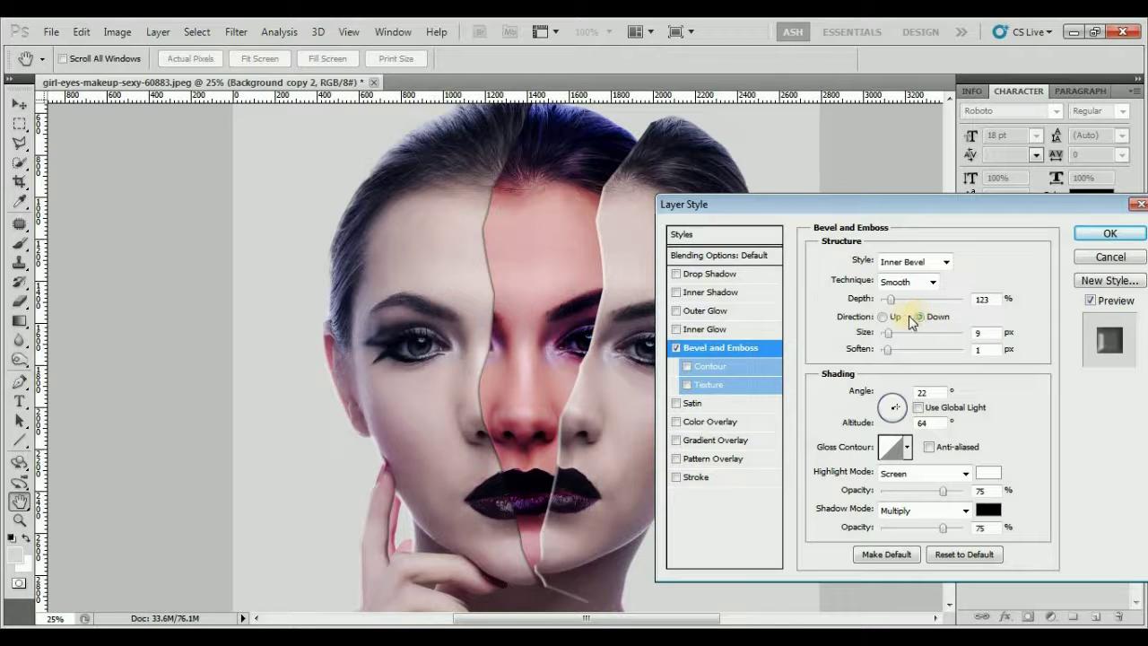
{"action": "left_click", "coordinate": [884, 316]}
{"action": "left_click_drag", "start_coordinate": [891, 299], "coordinate": [884, 300]}
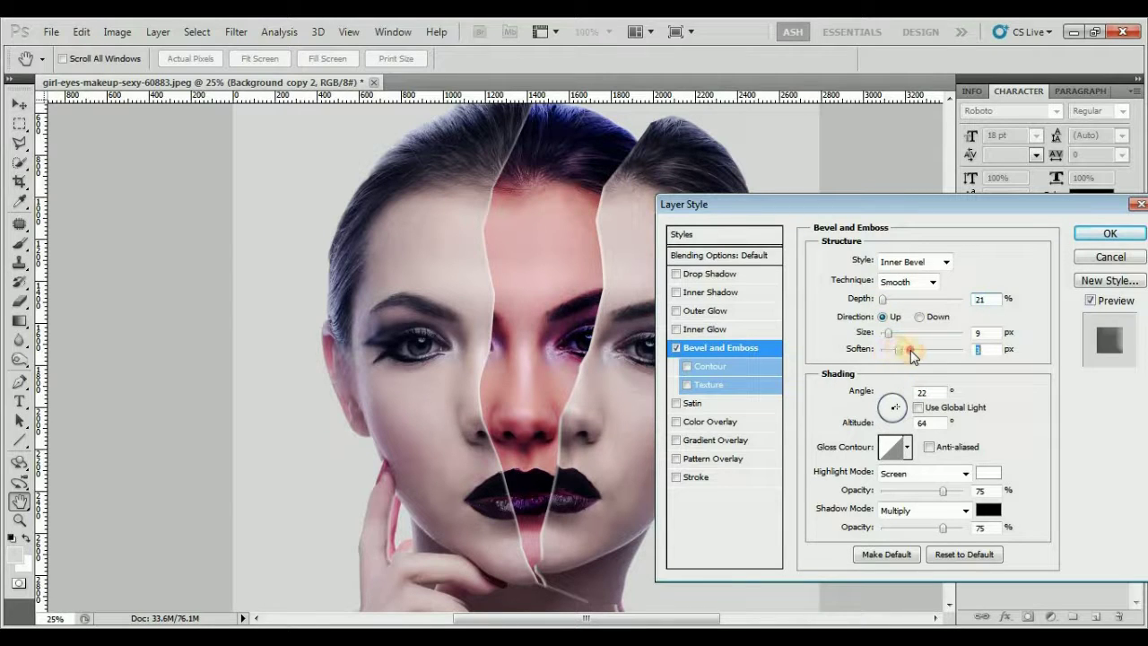
{"action": "left_click_drag", "start_coordinate": [898, 350], "coordinate": [884, 341]}
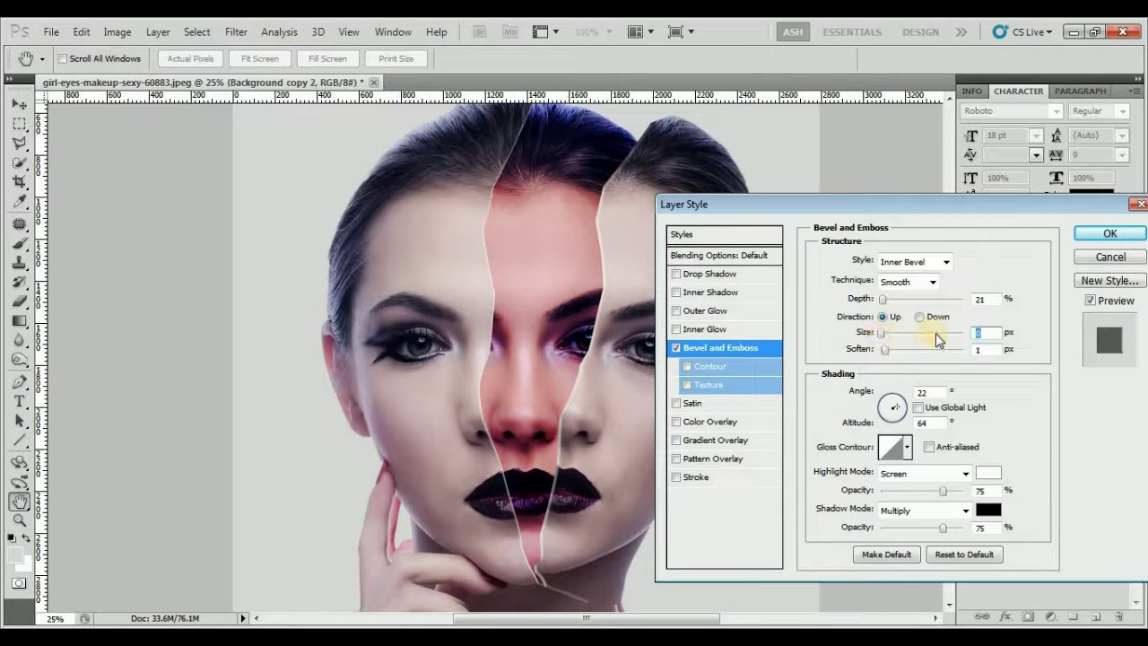
{"action": "left_click", "coordinate": [1095, 232]}
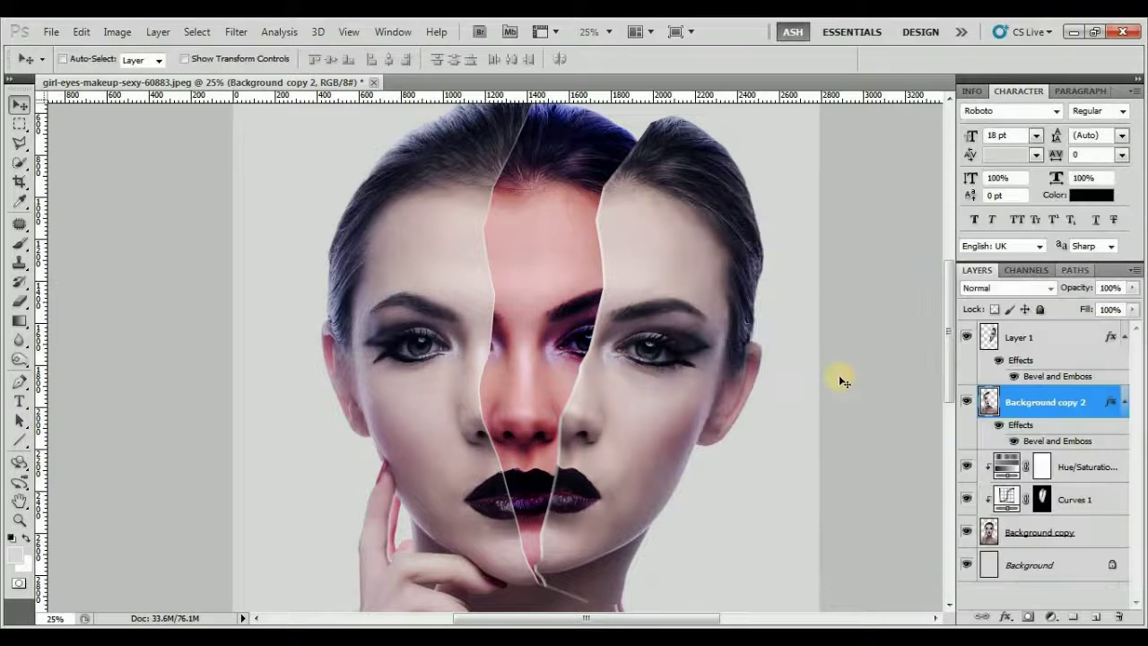
Step: Rework Layer 1's Bevel and Emboss, adjusting its soften and size
{"action": "left_click", "coordinate": [718, 249], "text": "ctrl"}
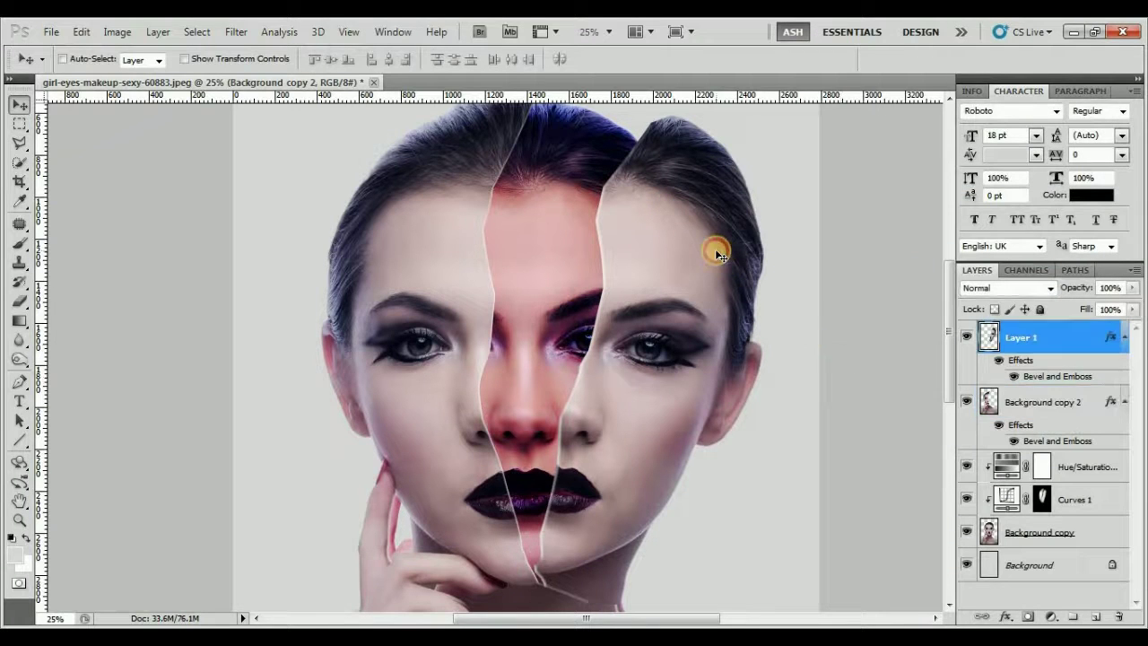
{"action": "double_click", "coordinate": [1057, 378]}
{"action": "left_click", "coordinate": [882, 351]}
{"action": "left_click_drag", "start_coordinate": [880, 349], "coordinate": [901, 352]}
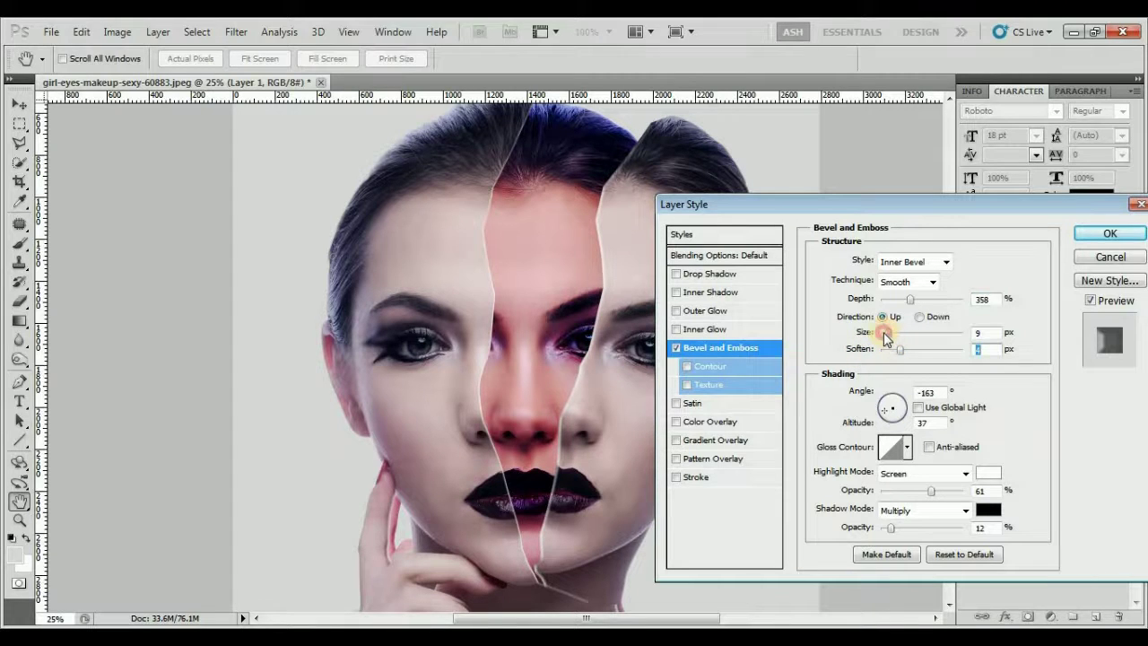
{"action": "left_click", "coordinate": [883, 331]}
{"action": "left_click_drag", "start_coordinate": [904, 356], "coordinate": [901, 358]}
{"action": "left_click", "coordinate": [1090, 231]}
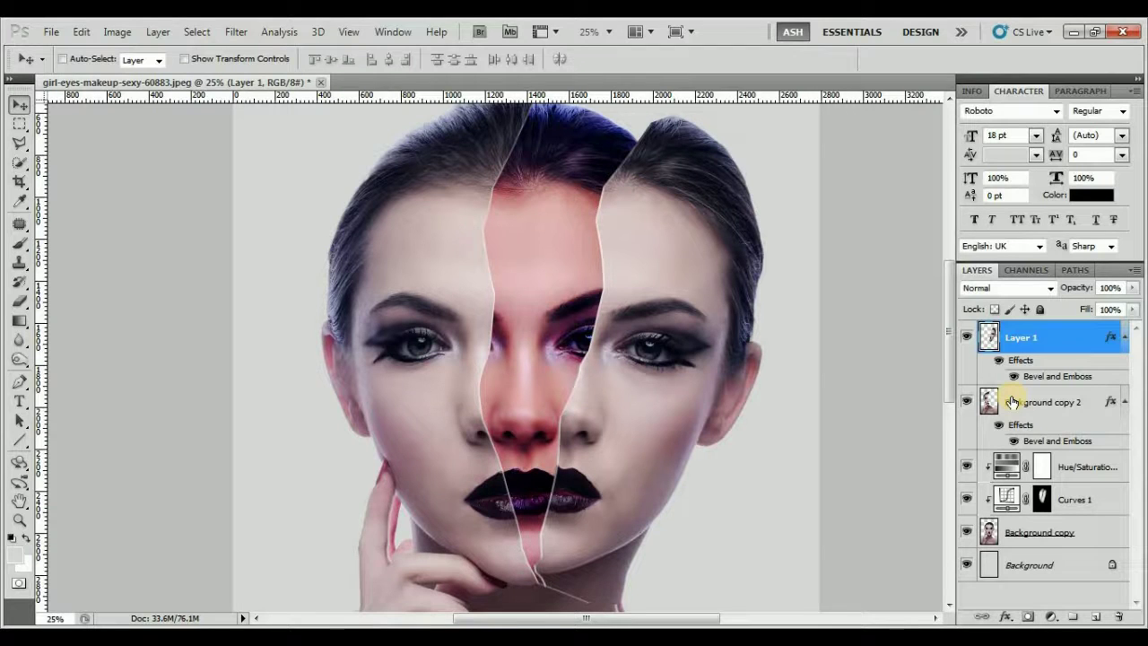
Step: Desaturate Layer 1 and Background copy 2 to Saturation -33 with Hue/Saturation
{"action": "double_click", "coordinate": [1027, 341]}
{"action": "key", "text": "ctrl+u"}
{"action": "left_click_drag", "start_coordinate": [906, 296], "coordinate": [877, 307]}
{"action": "left_click", "coordinate": [1058, 171]}
{"action": "left_click", "coordinate": [556, 312], "text": "ctrl"}
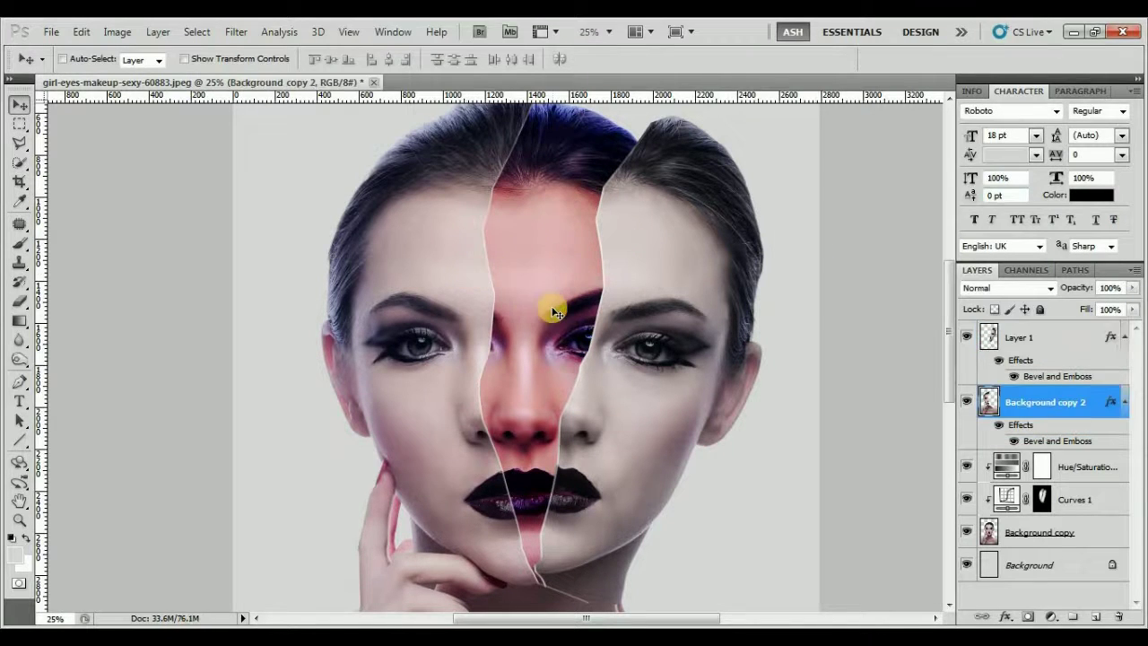
{"action": "key", "text": "ctrl+alt+u"}
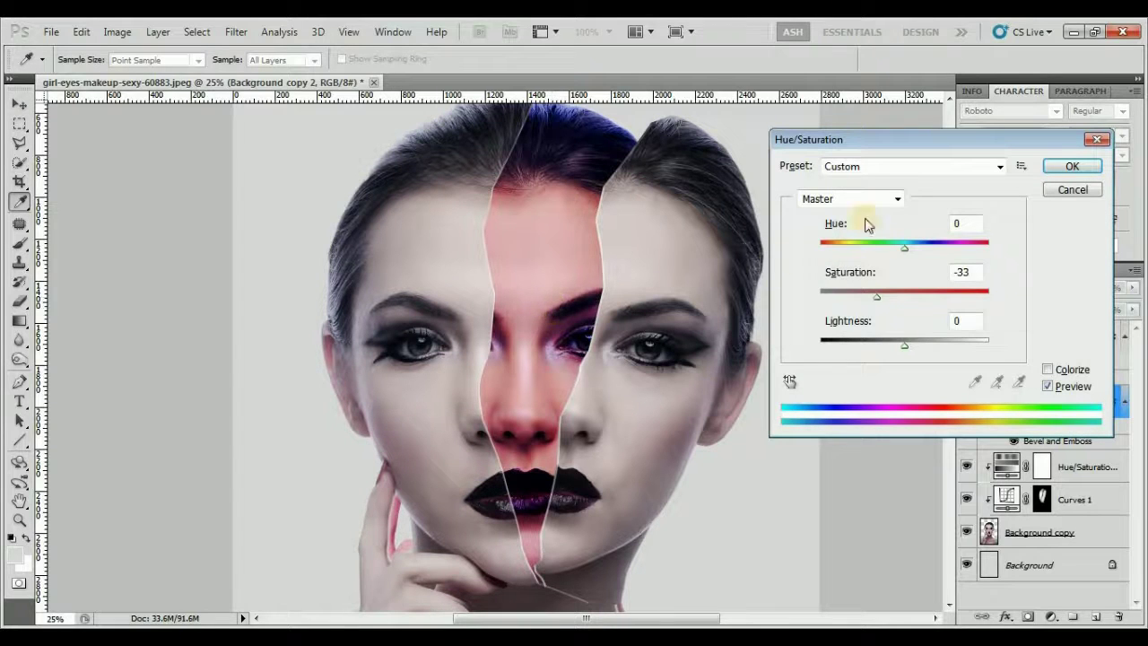
{"action": "key", "text": "Return"}
{"action": "key", "text": "v"}
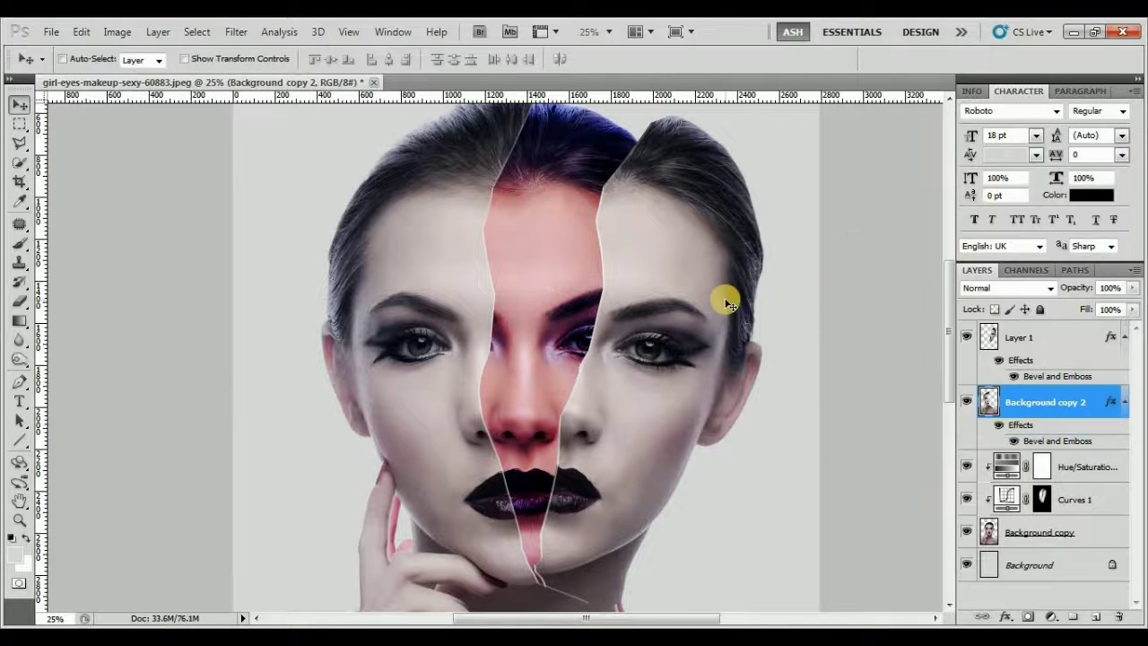
{"action": "scroll", "coordinate": [708, 386], "scroll_direction": "up", "scroll_amount": 4}
{"action": "scroll", "coordinate": [710, 368], "scroll_direction": "down", "scroll_amount": 3}
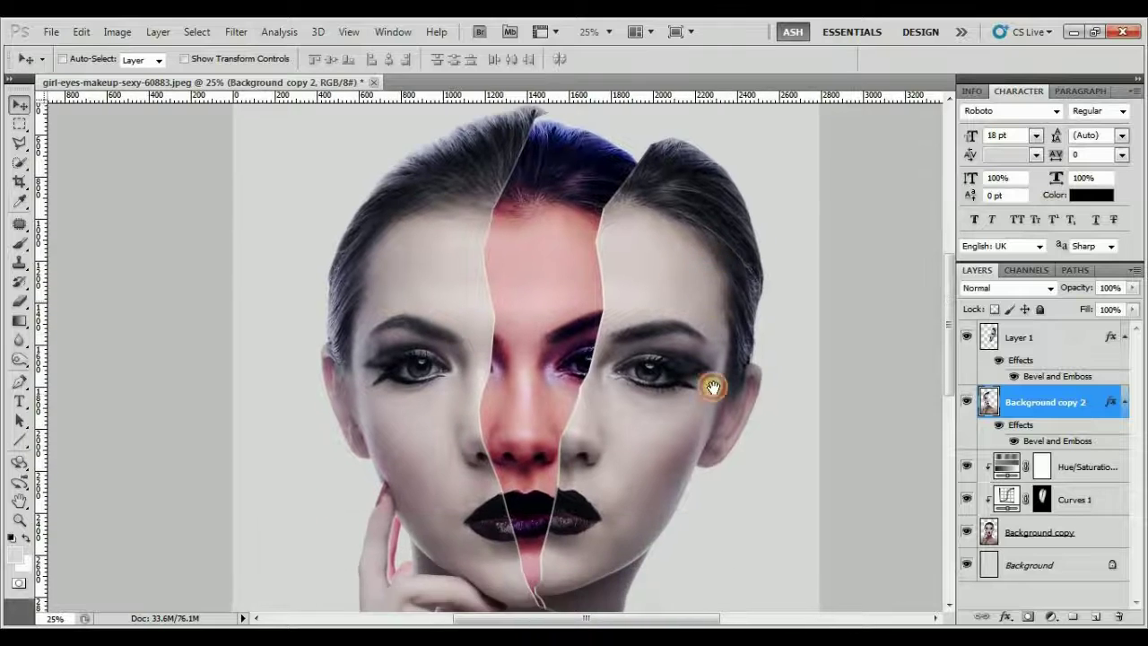
{"action": "left_click_drag", "start_coordinate": [712, 387], "coordinate": [705, 244]}
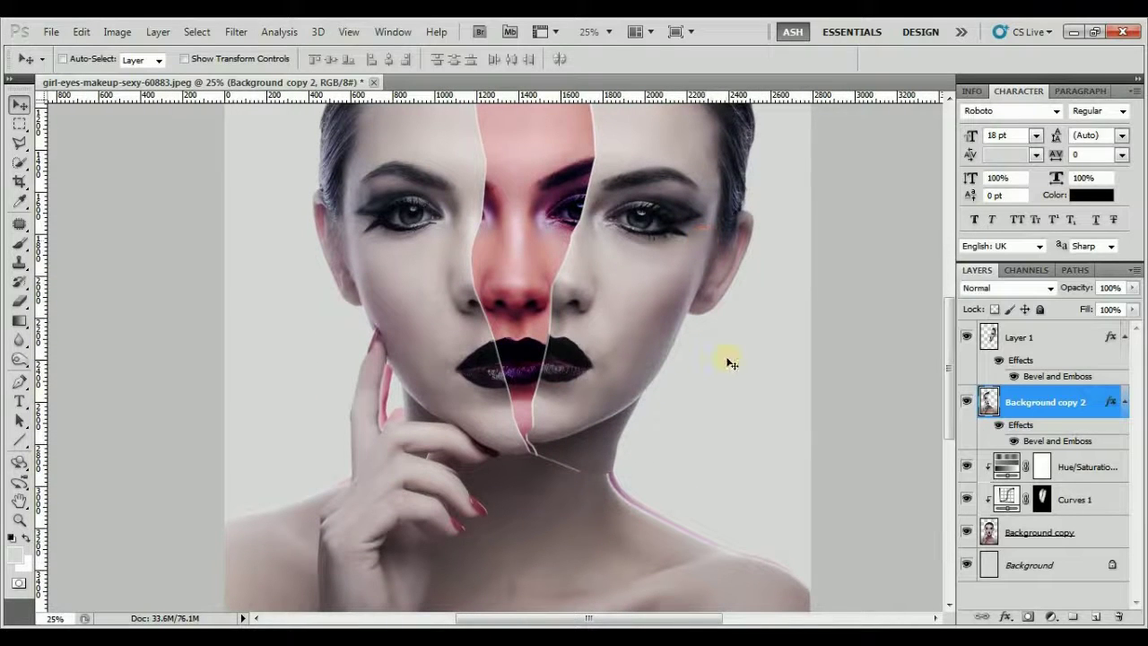
{"action": "mouse_move", "coordinate": [708, 374]}
{"action": "left_mouse_down"}
{"action": "mouse_move", "coordinate": [687, 410]}
{"action": "mouse_move", "coordinate": [706, 336]}
{"action": "left_mouse_up"}
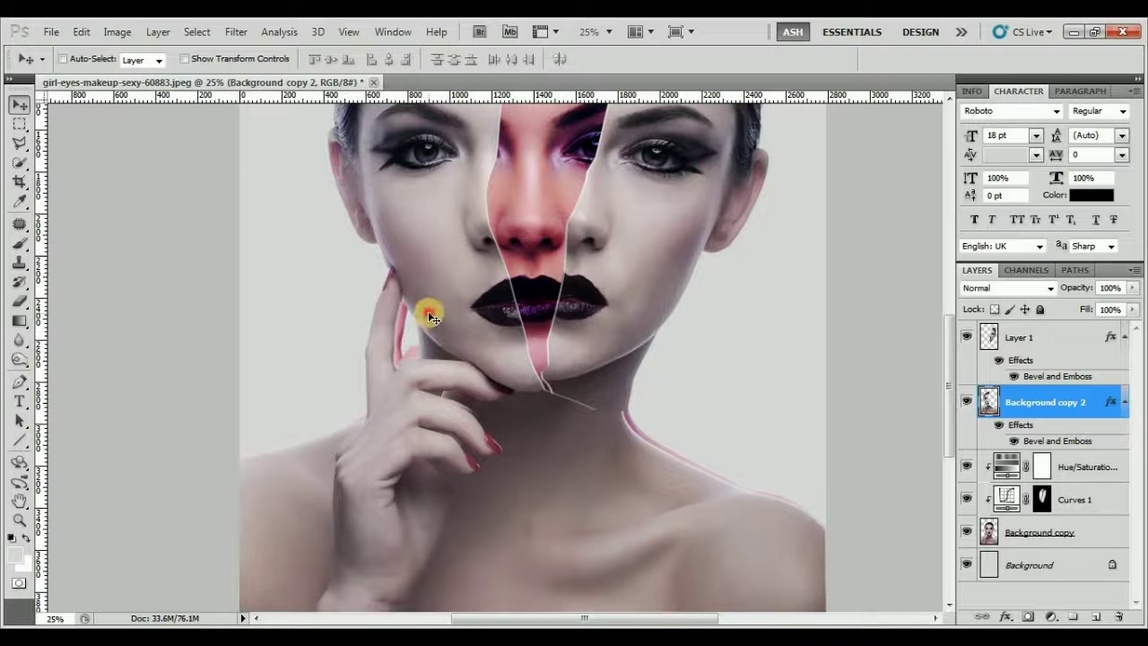
Step: Start Puppet Warp on Background copy 2 from the Edit menu
{"action": "left_click", "coordinate": [118, 31]}
{"action": "mouse_move", "coordinate": [81, 31]}
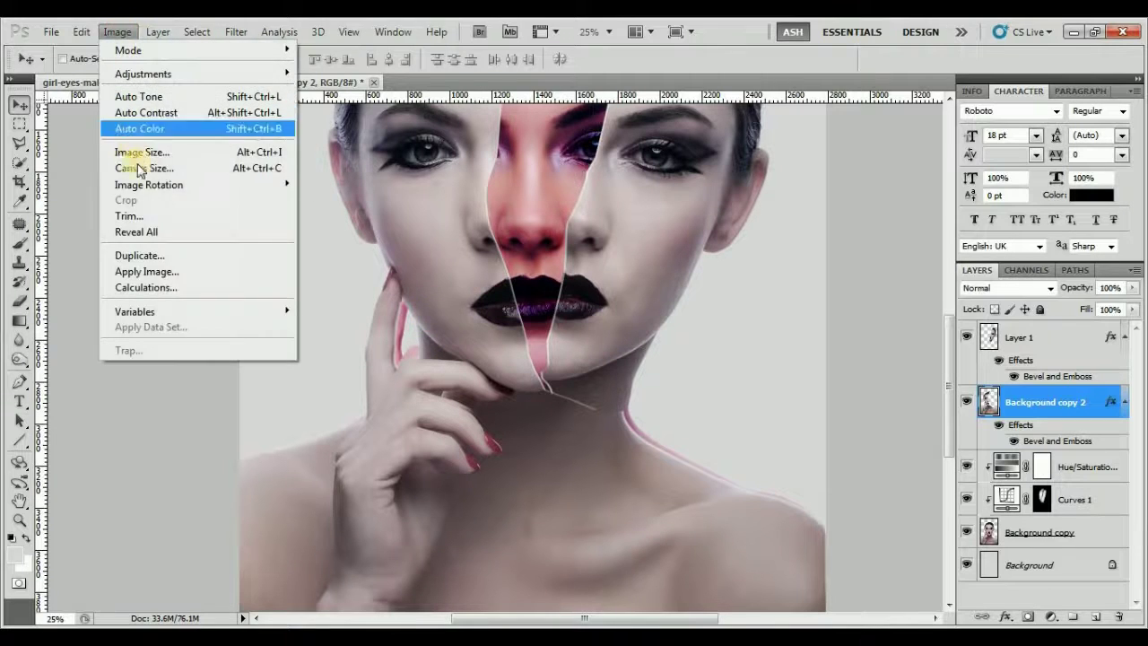
{"action": "left_click", "coordinate": [126, 325]}
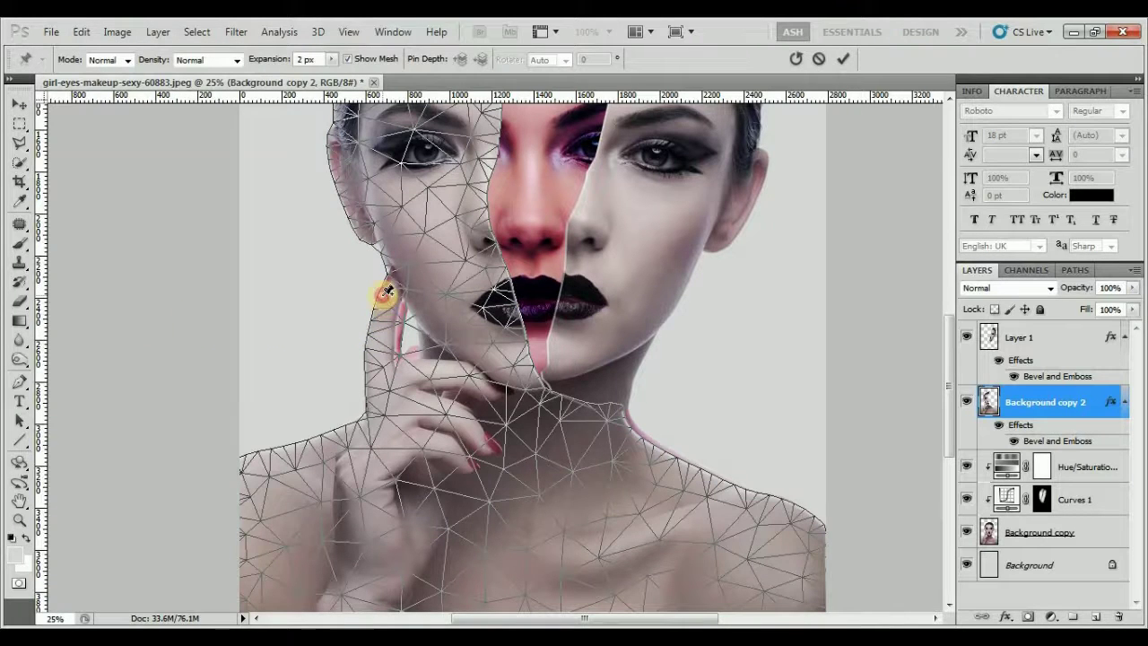
Step: Pin the strip's neck, shoulder and hand, then bend the neck and raise the shoulder pin
{"action": "left_click", "coordinate": [382, 293]}
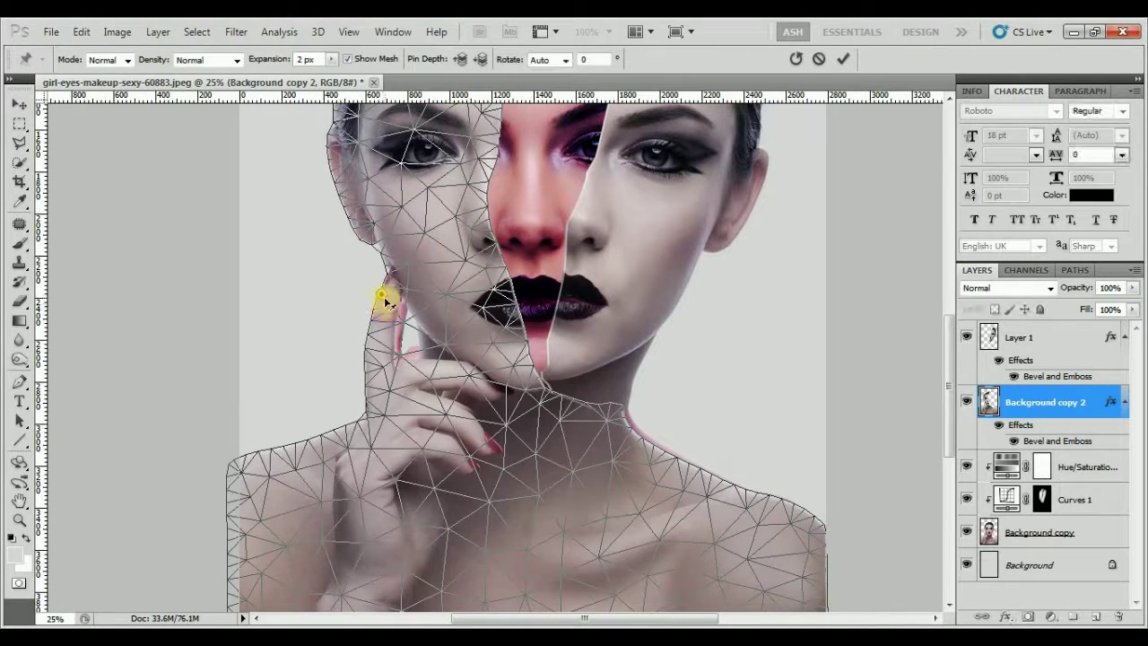
{"action": "left_click", "coordinate": [342, 429]}
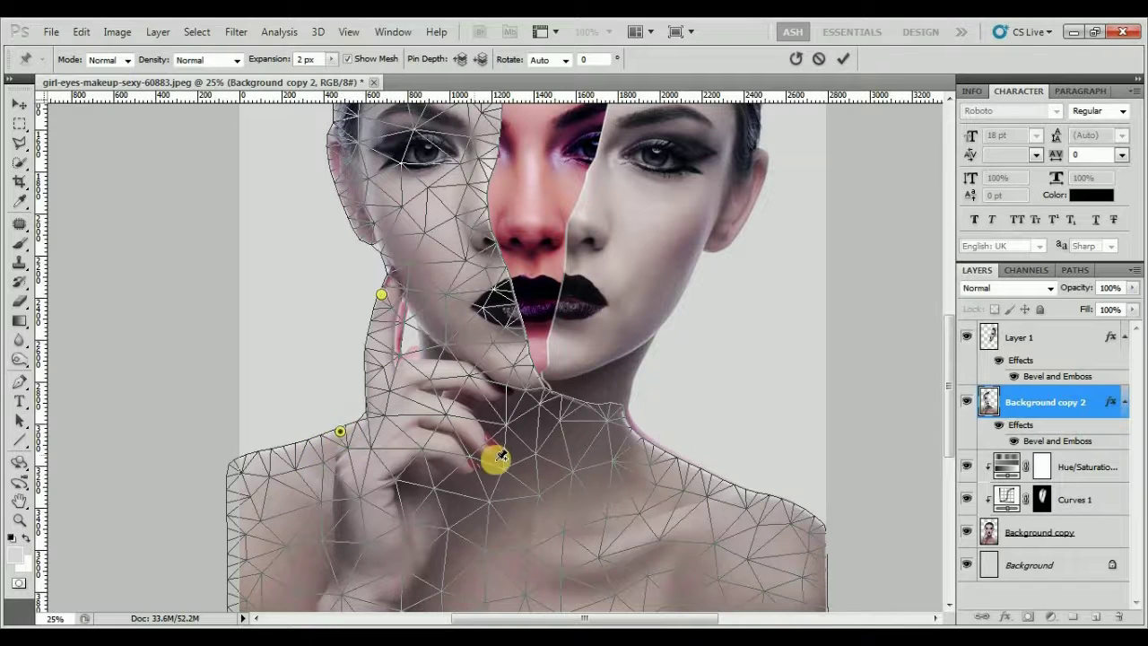
{"action": "left_click", "coordinate": [537, 395]}
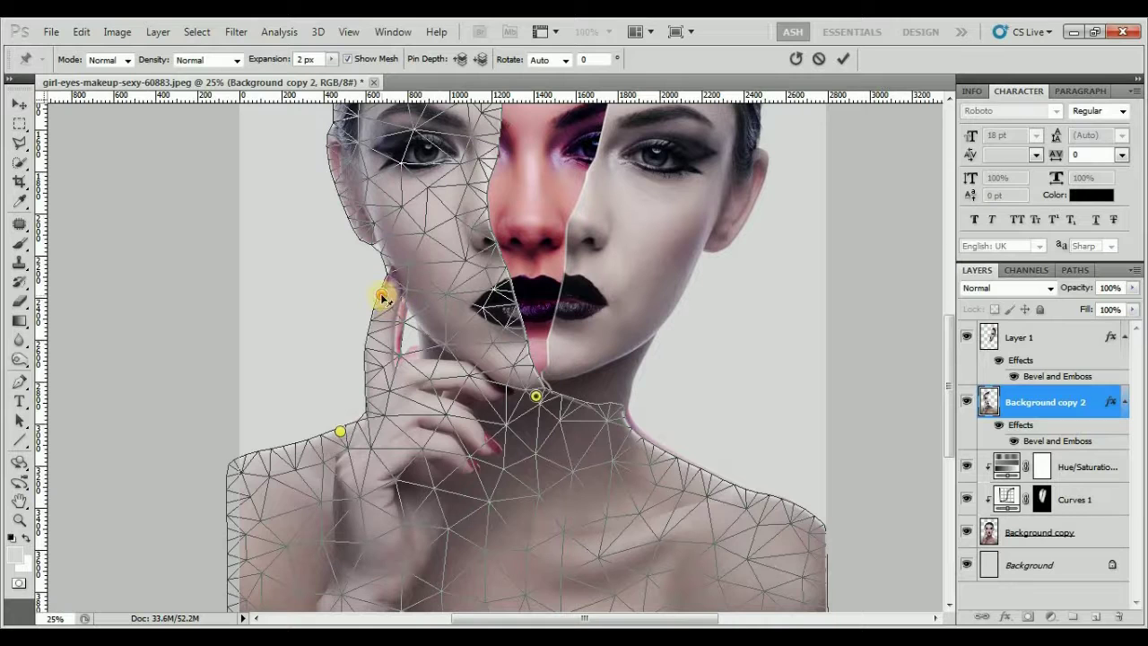
{"action": "left_click_drag", "start_coordinate": [383, 298], "coordinate": [397, 302]}
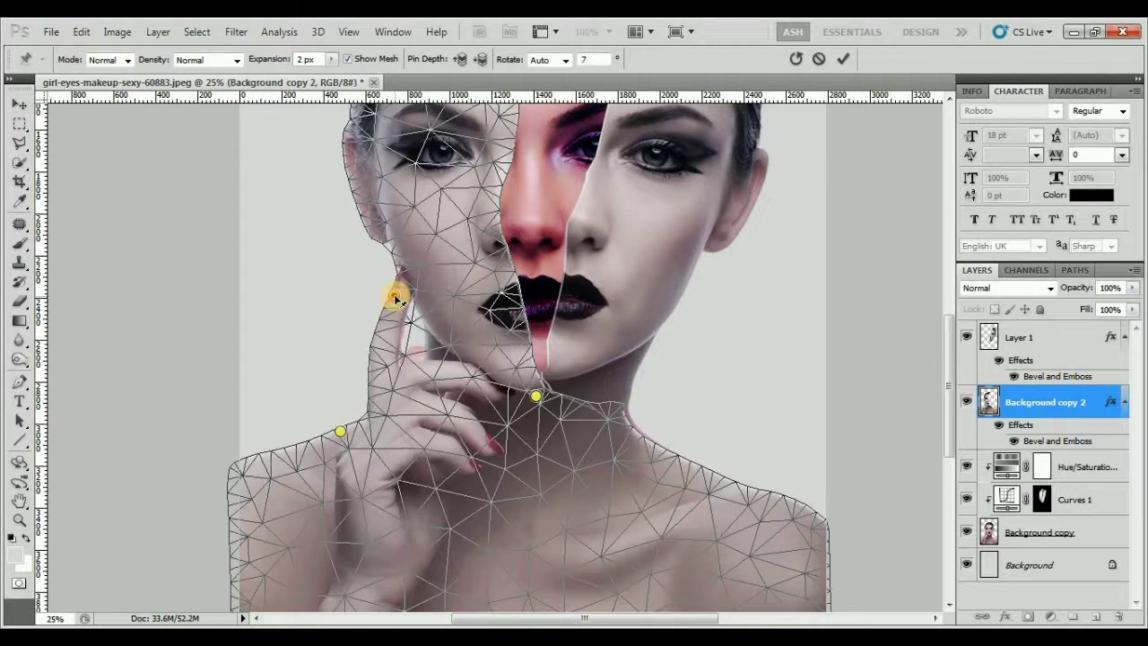
{"action": "left_click", "coordinate": [342, 431]}
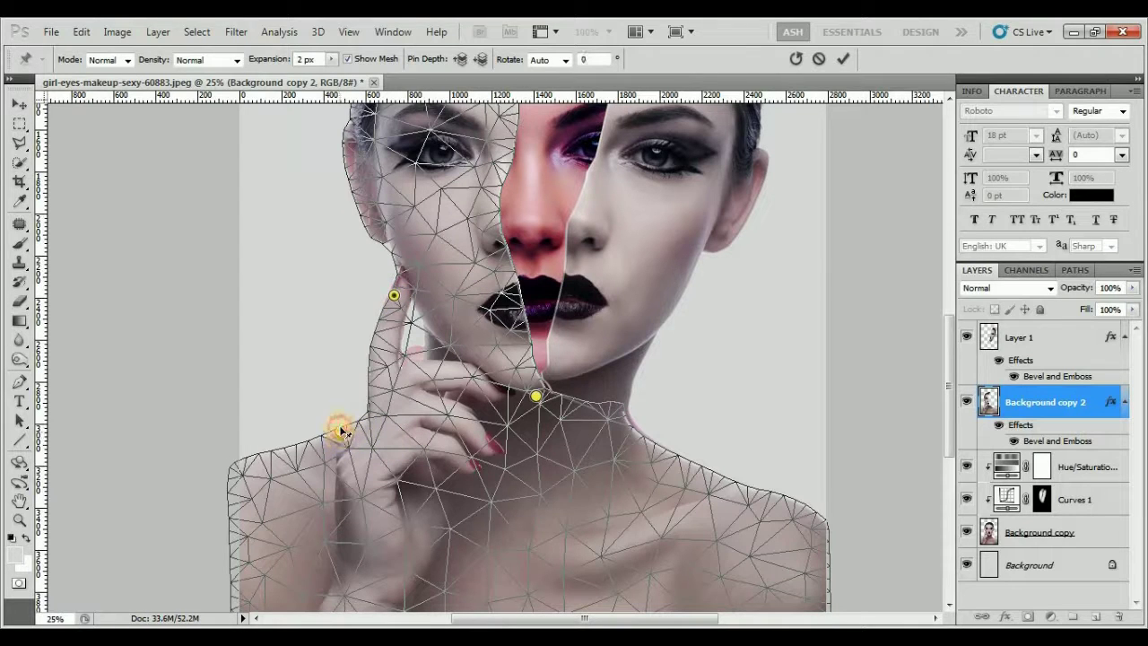
{"action": "left_click_drag", "start_coordinate": [342, 431], "coordinate": [341, 428]}
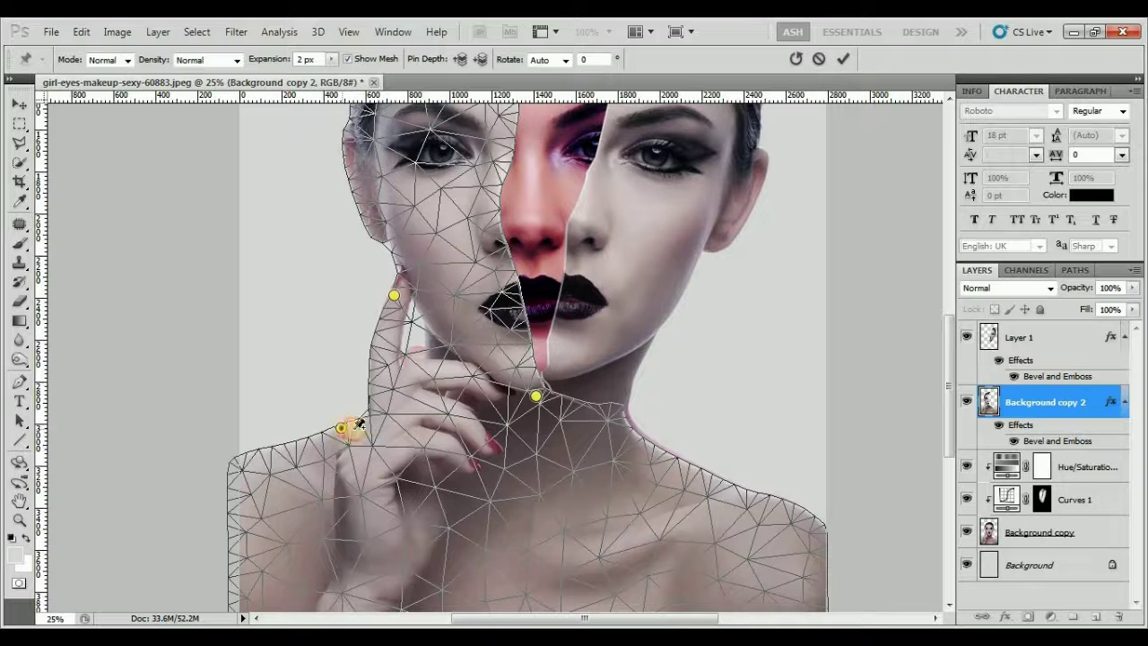
Step: Add a hand pin, pull the lower-left shoulder down, and nudge the neck pin to reshape the right shoulder
{"action": "left_click", "coordinate": [425, 369]}
{"action": "left_click_drag", "start_coordinate": [425, 370], "coordinate": [429, 354]}
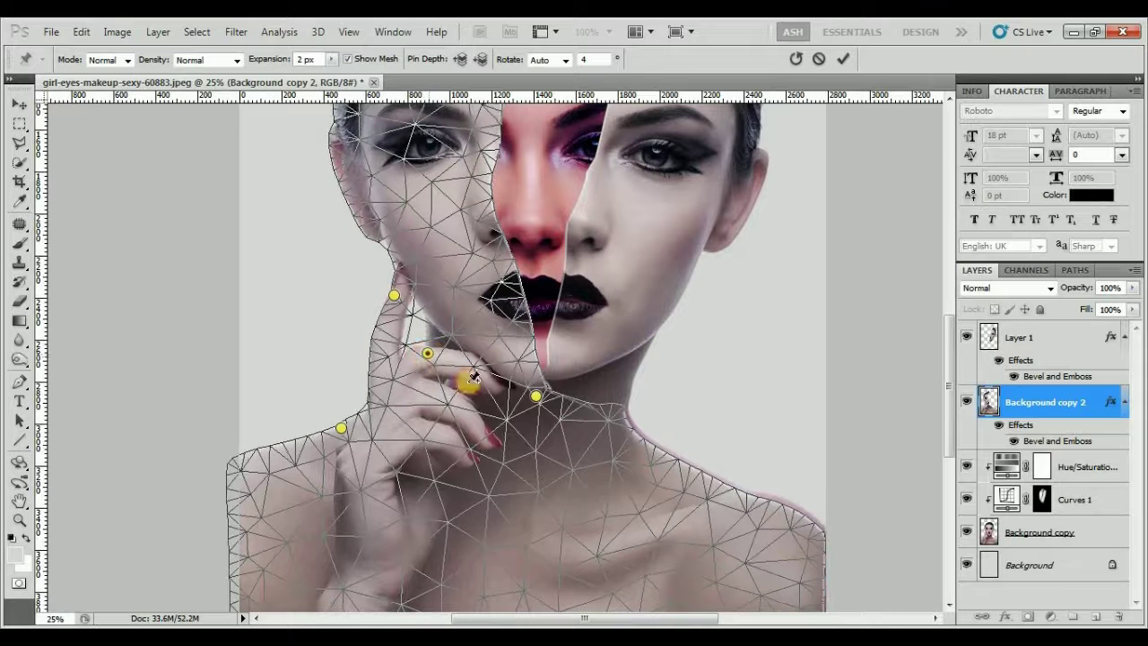
{"action": "left_click_drag", "start_coordinate": [526, 489], "coordinate": [538, 344]}
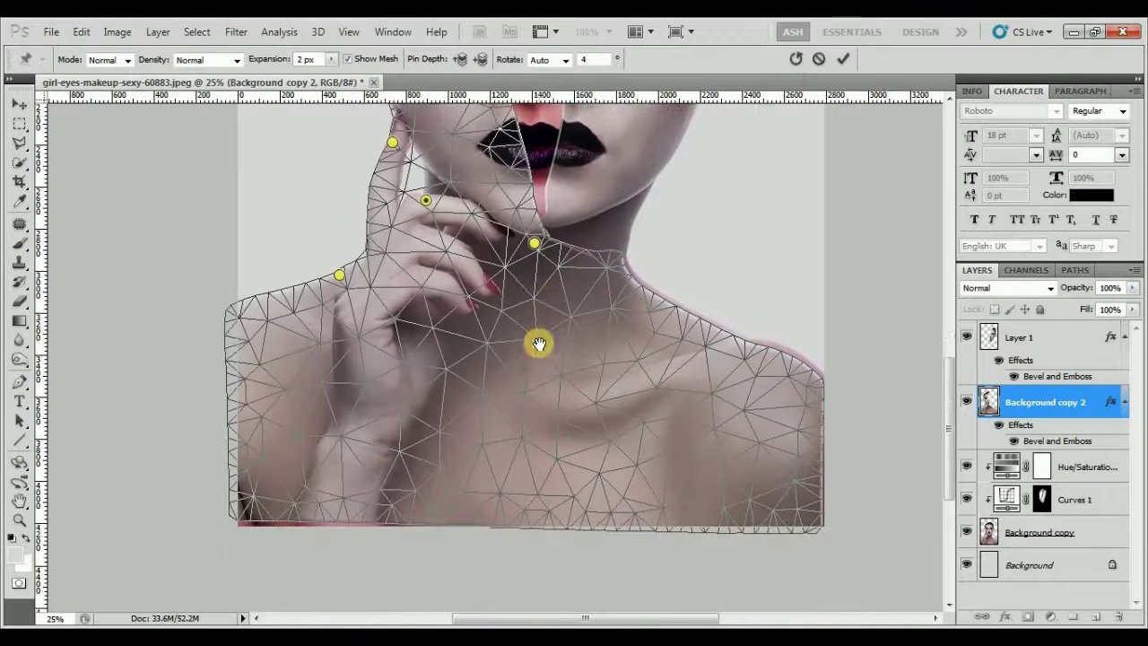
{"action": "left_click_drag", "start_coordinate": [256, 507], "coordinate": [253, 521]}
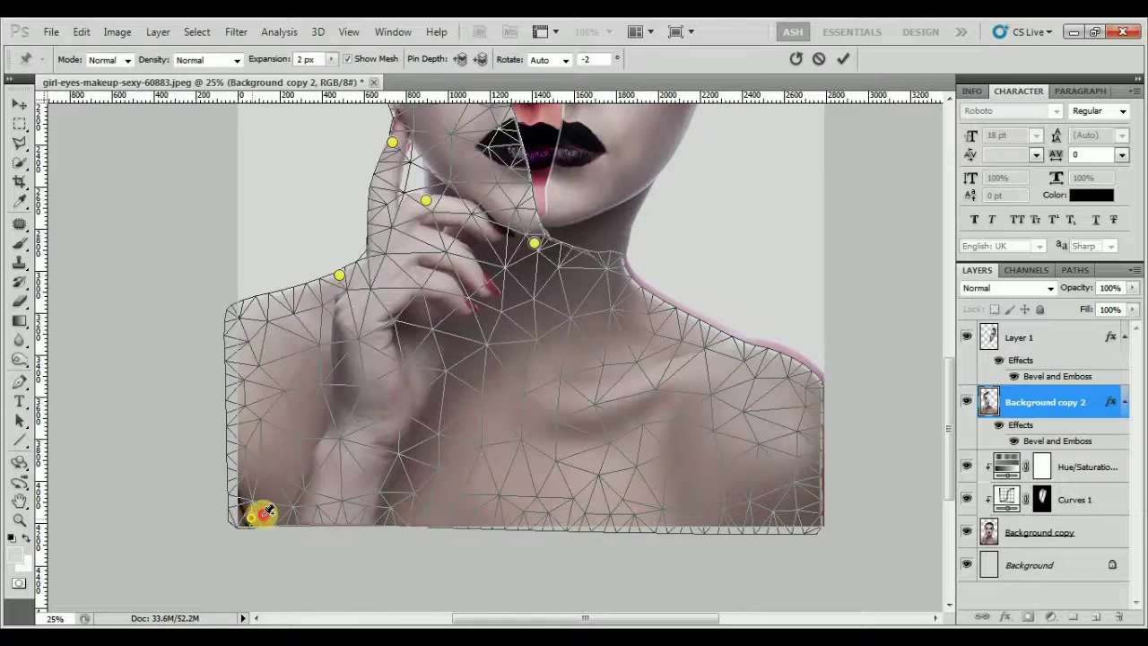
{"action": "left_click_drag", "start_coordinate": [577, 368], "coordinate": [557, 421]}
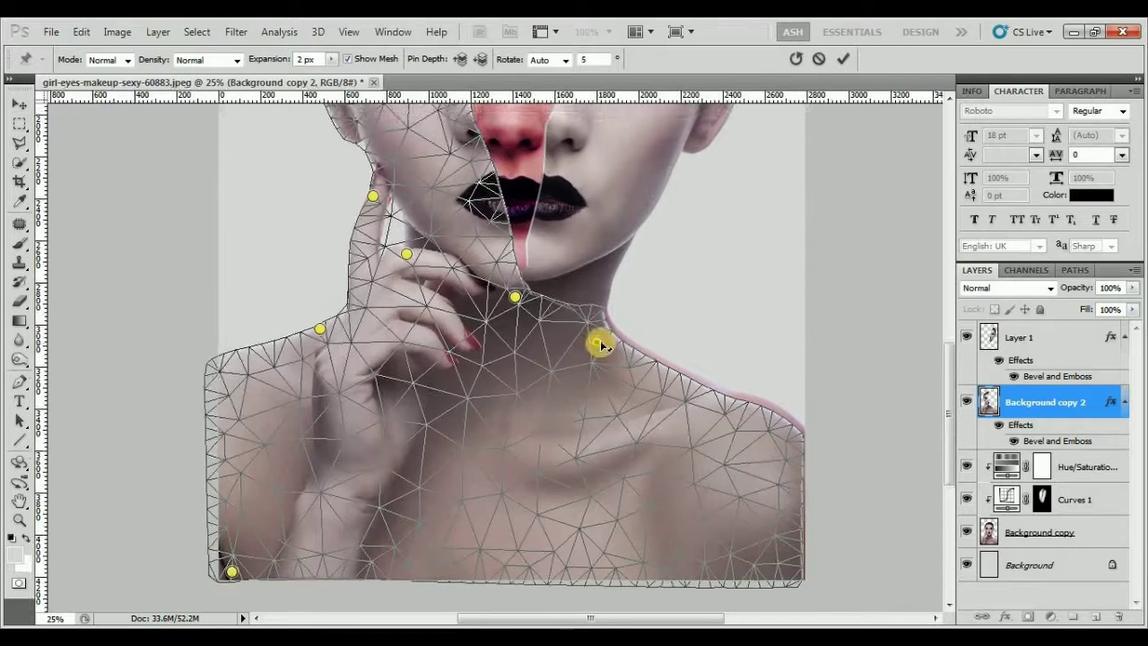
{"action": "left_click_drag", "start_coordinate": [600, 340], "coordinate": [601, 340]}
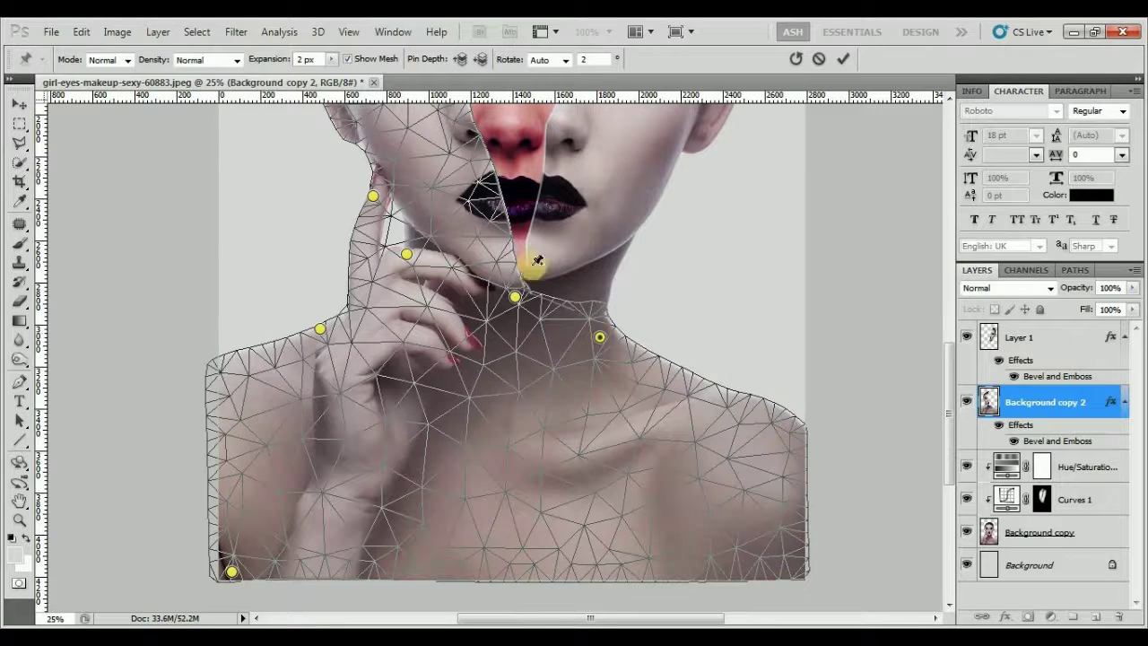
Step: Commit the puppet warp, fit the whole image in the window, and select the Background layer
{"action": "scroll", "coordinate": [526, 260], "scroll_direction": "up", "scroll_amount": 5}
{"action": "scroll", "coordinate": [477, 461], "scroll_direction": "up", "scroll_amount": 2}
{"action": "scroll", "coordinate": [388, 320], "scroll_direction": "up", "scroll_amount": 2}
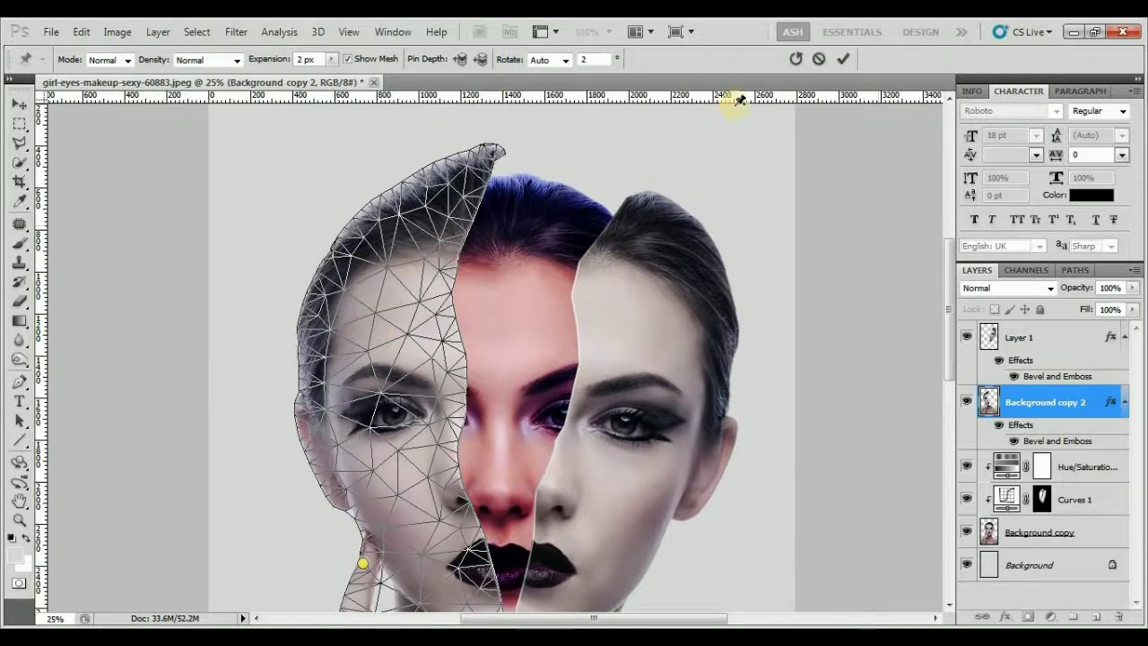
{"action": "left_click", "coordinate": [843, 58]}
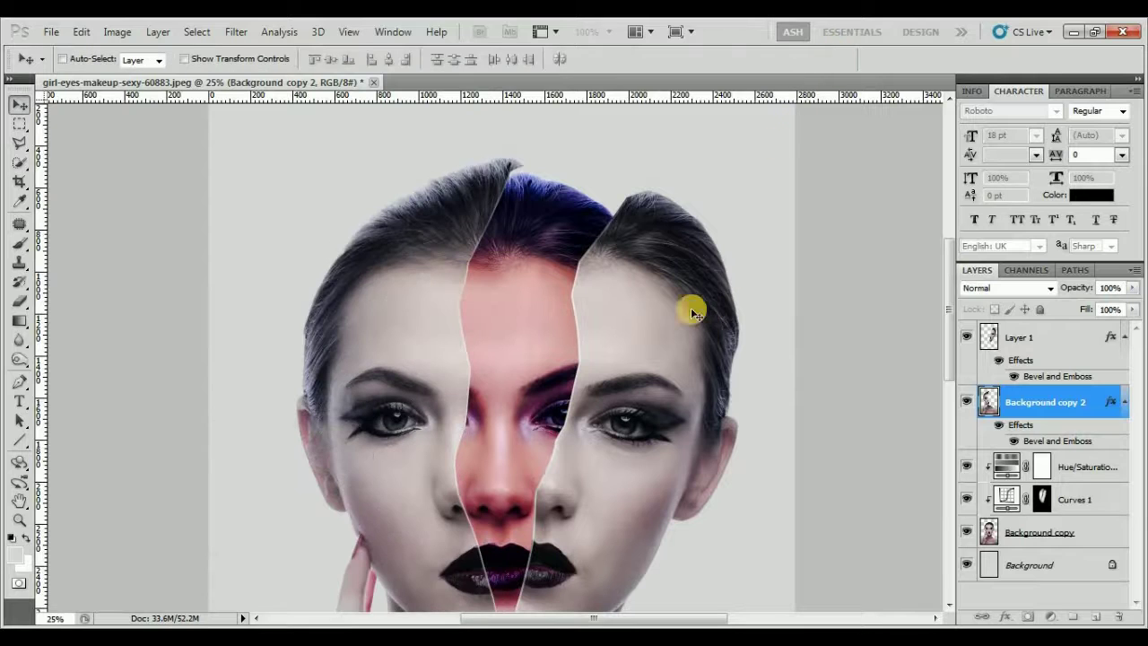
{"action": "scroll", "coordinate": [653, 296], "scroll_direction": "down", "scroll_amount": 4}
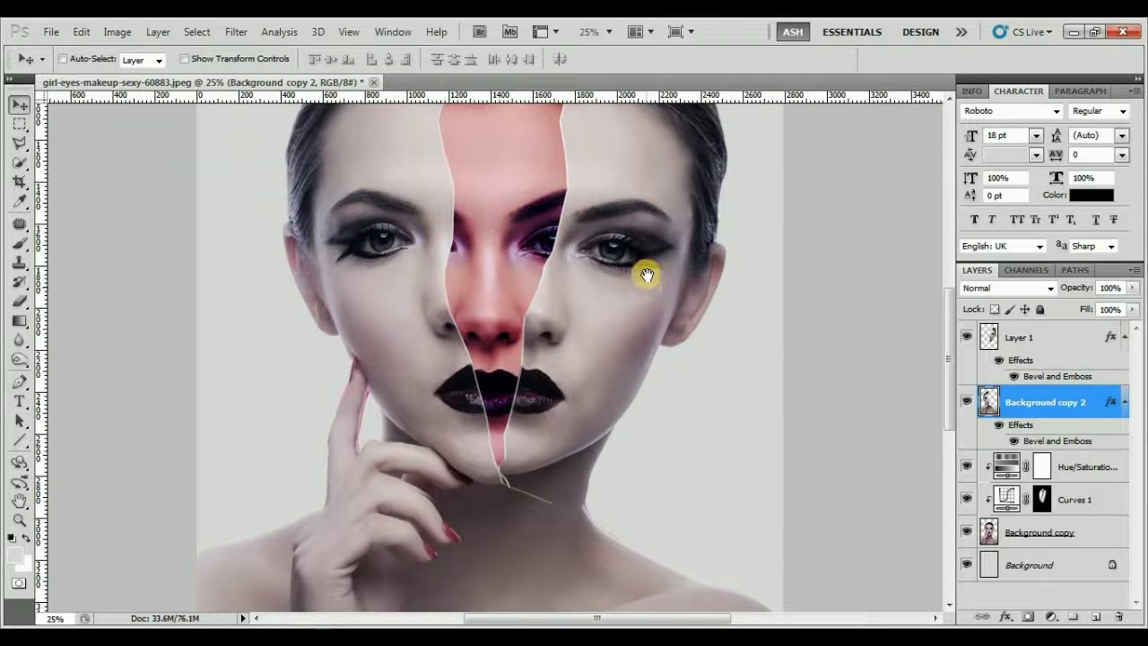
{"action": "scroll", "coordinate": [646, 273], "scroll_direction": "down", "scroll_amount": 2}
{"action": "key", "text": "ctrl+0"}
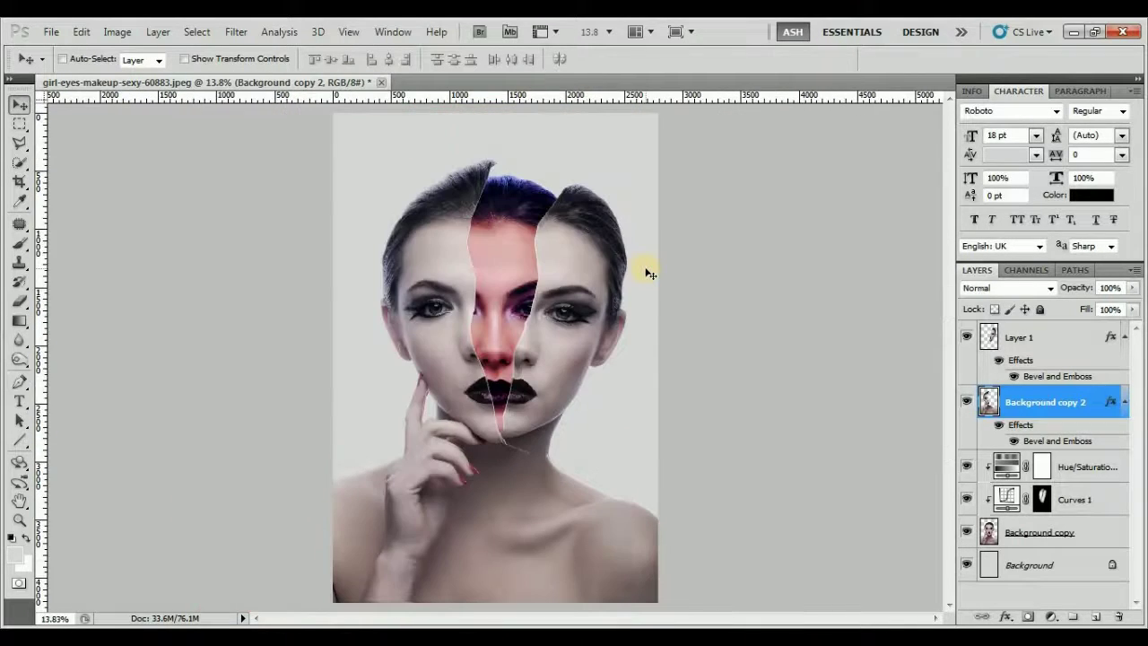
{"action": "left_click", "coordinate": [1011, 567]}
Step: Convert the Background into Layer 0 and give it a black-to-white Gradient Overlay
{"action": "double_click", "coordinate": [1038, 567]}
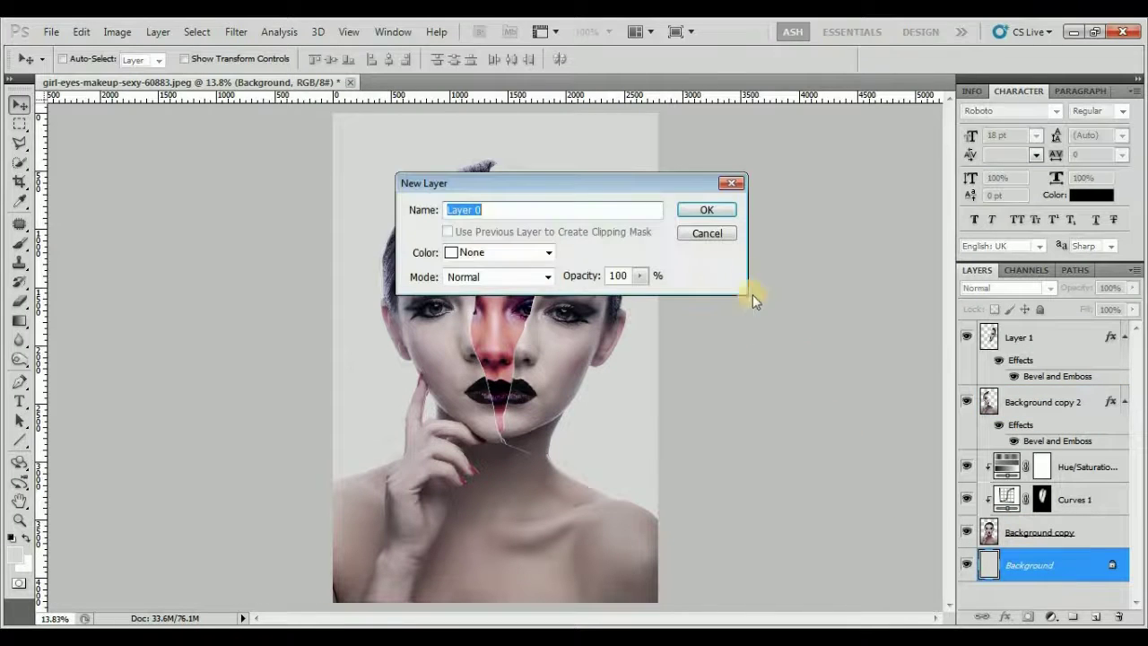
{"action": "left_click", "coordinate": [711, 210]}
{"action": "left_click", "coordinate": [1006, 619]}
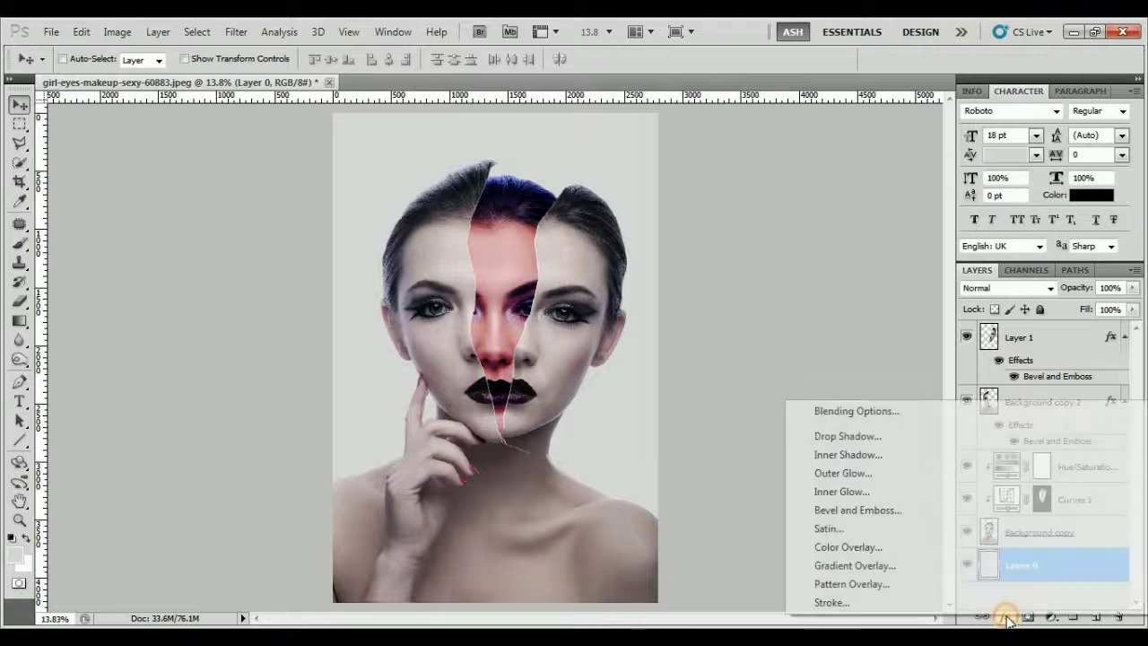
{"action": "left_click", "coordinate": [868, 565]}
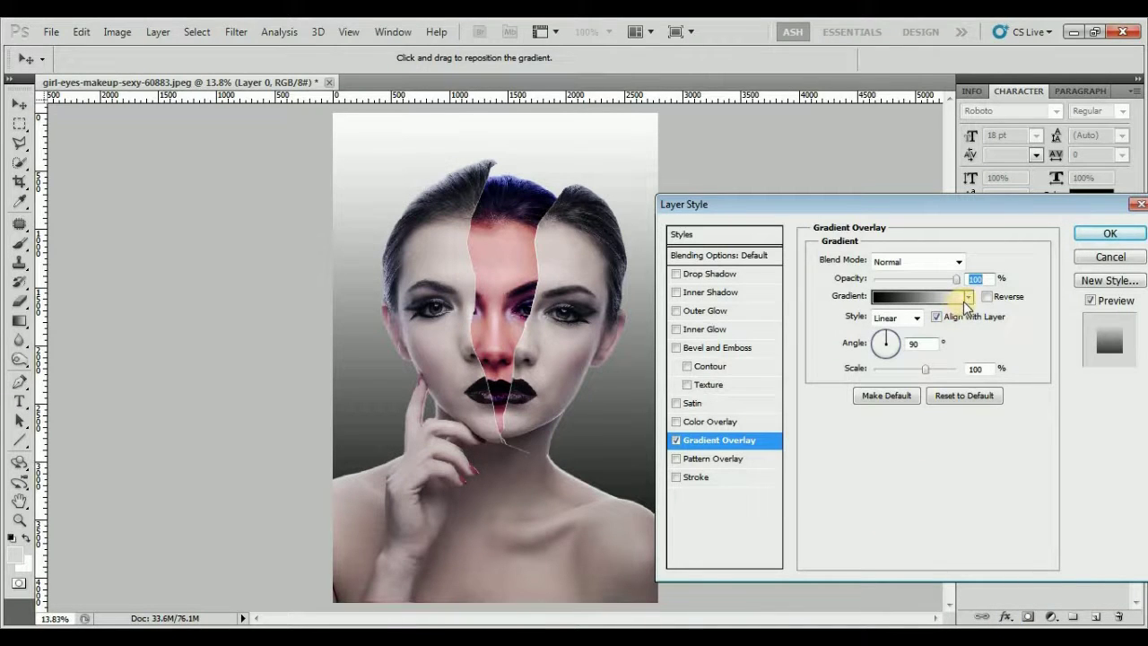
{"action": "left_click", "coordinate": [927, 296]}
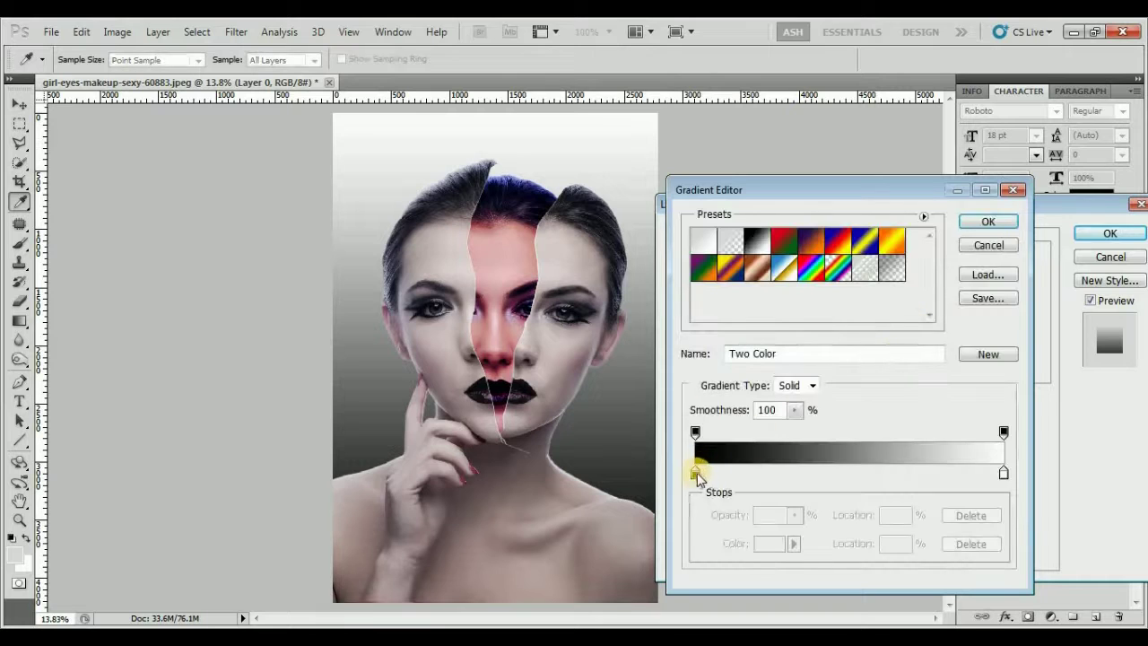
Step: Recolour the gradient stops to light grey c0bebe and off-white f5f2f2
{"action": "double_click", "coordinate": [695, 472]}
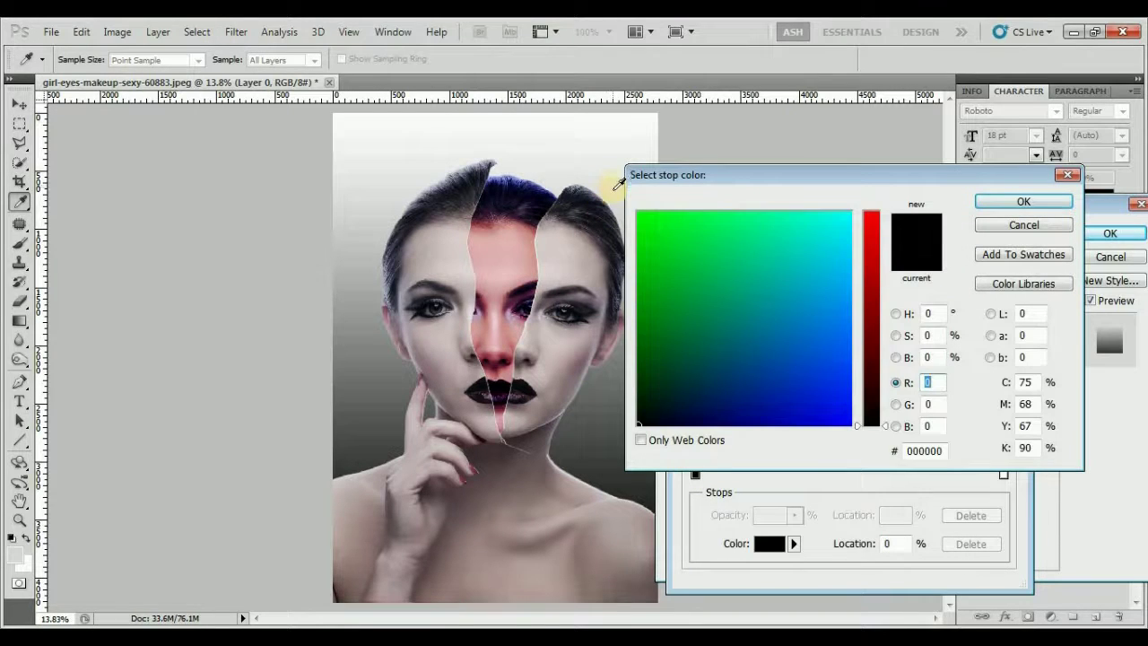
{"action": "left_click", "coordinate": [622, 195]}
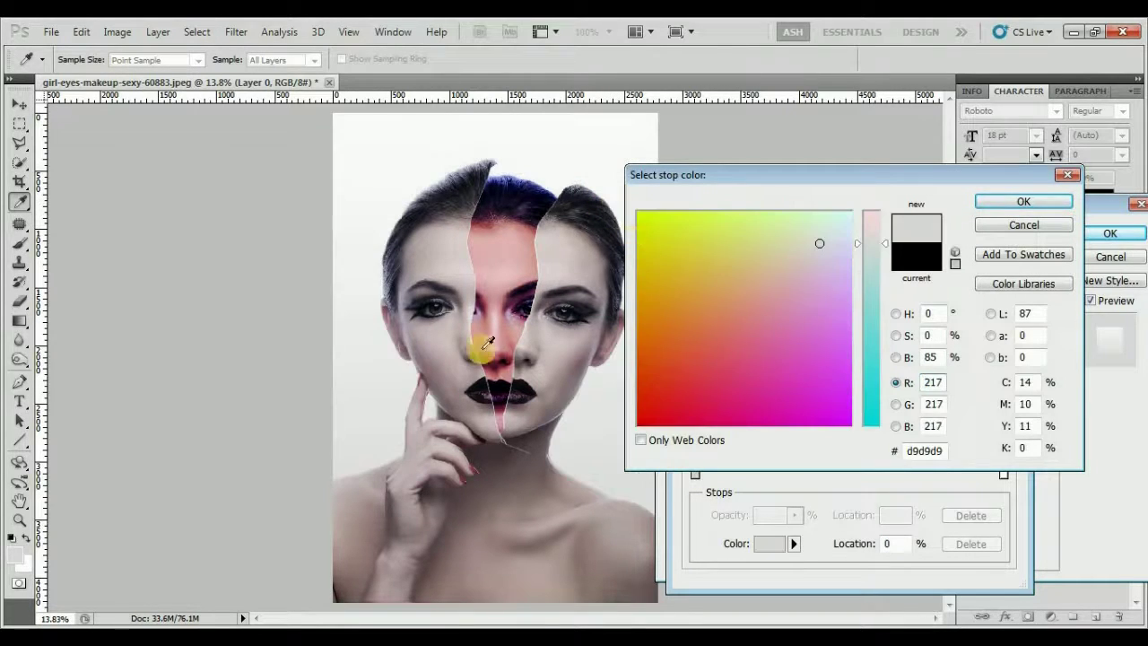
{"action": "left_click", "coordinate": [895, 313]}
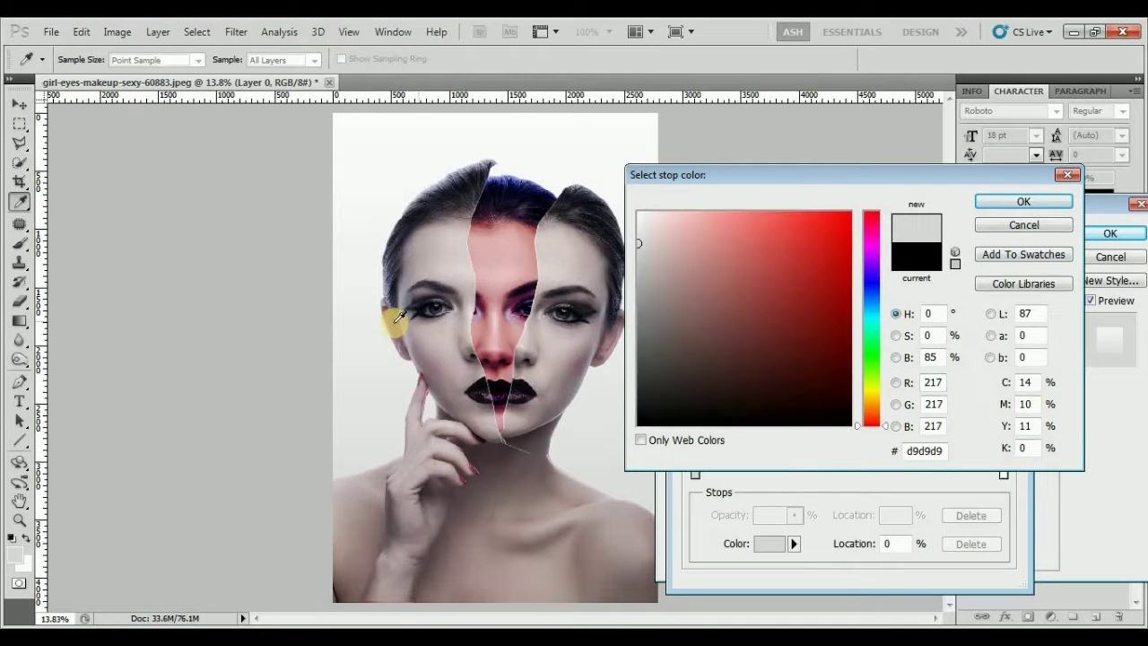
{"action": "left_click", "coordinate": [639, 263]}
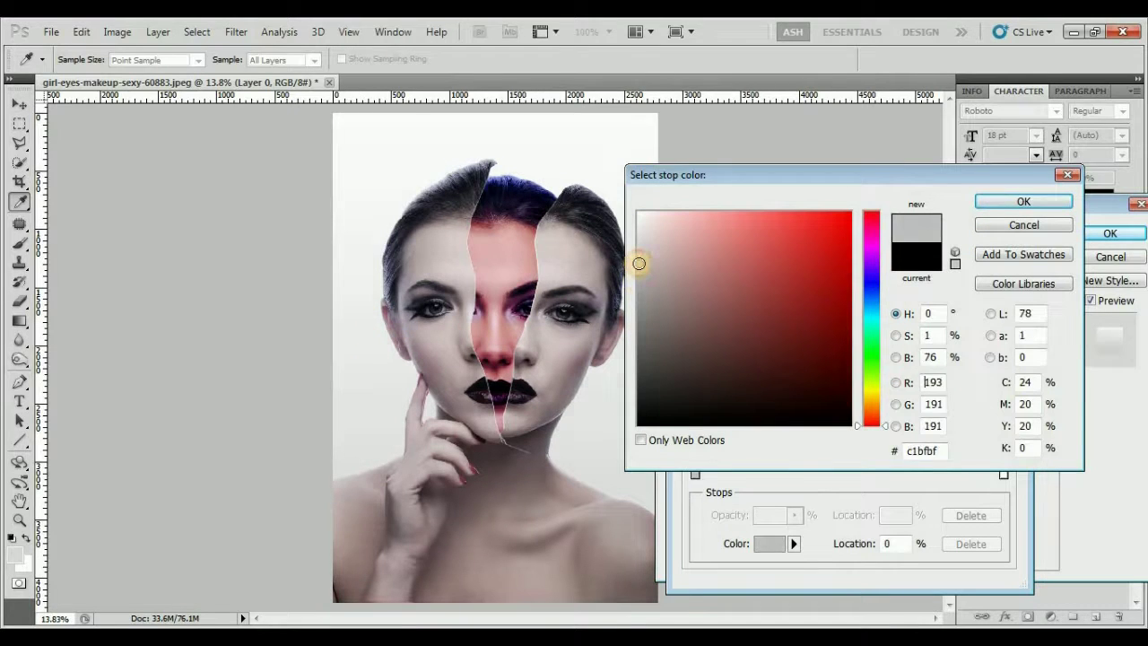
{"action": "left_click", "coordinate": [991, 201]}
{"action": "double_click", "coordinate": [1004, 475]}
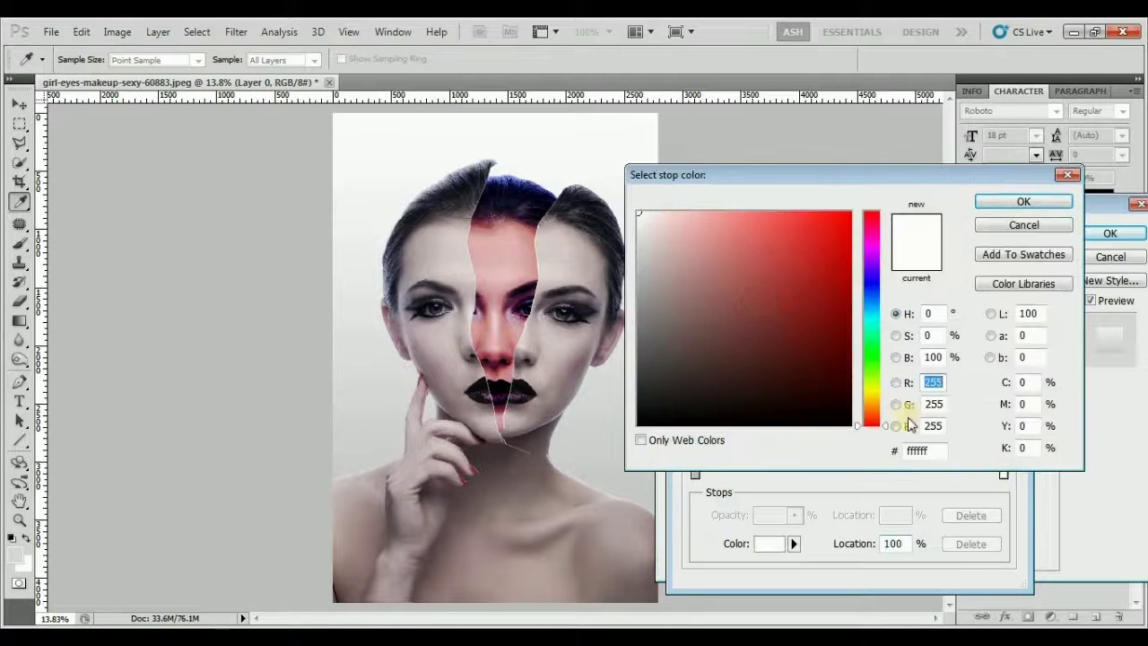
{"action": "left_click", "coordinate": [638, 221]}
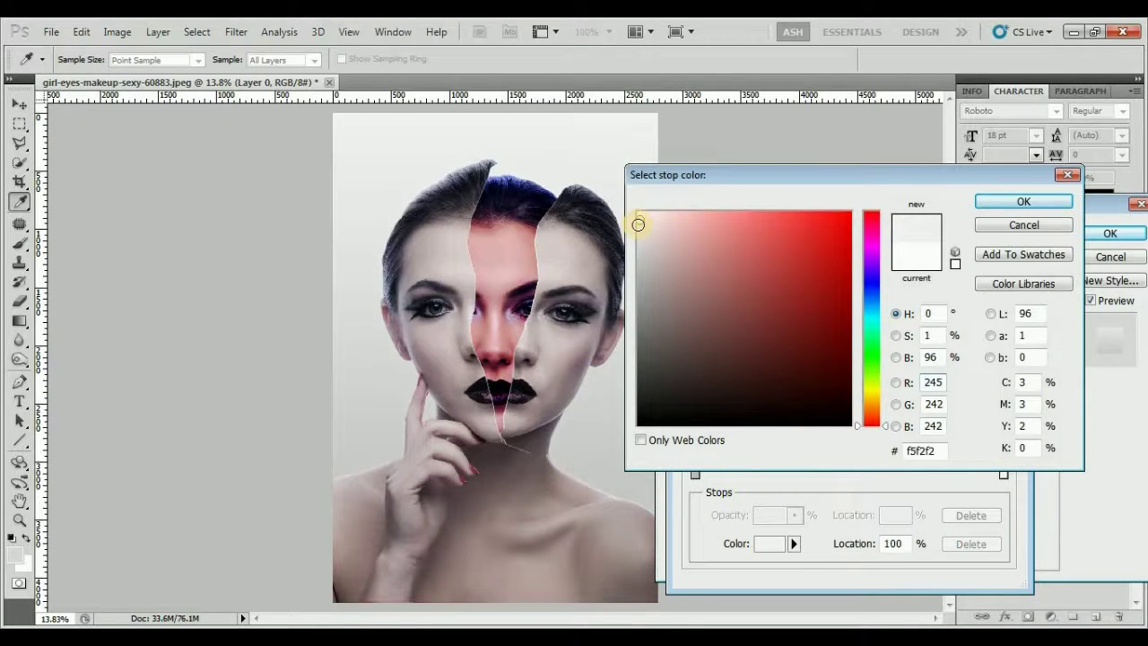
{"action": "left_click", "coordinate": [1028, 202]}
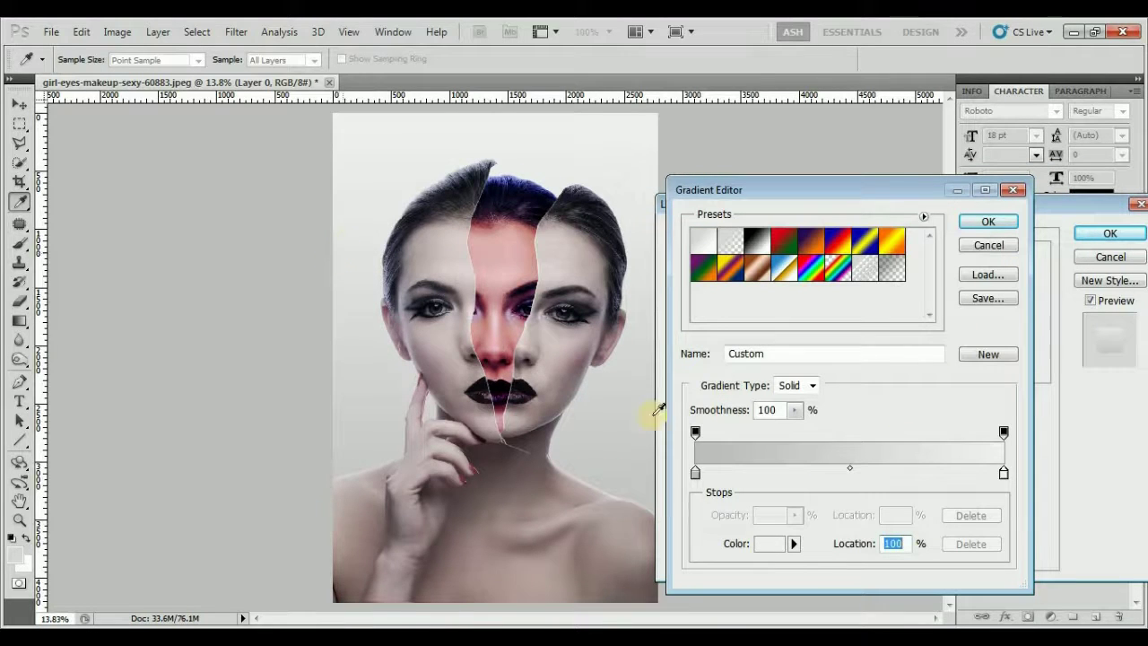
{"action": "left_click", "coordinate": [985, 226]}
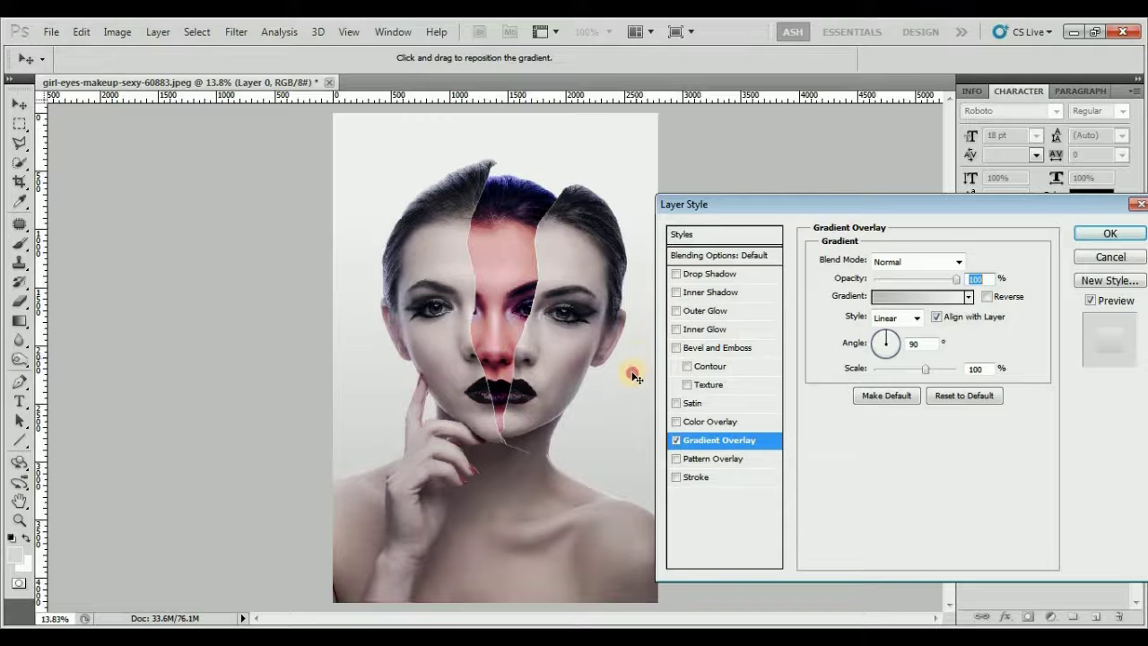
Step: Make the overlay a reversed radial gradient centred behind the head at 101% scale
{"action": "left_click", "coordinate": [917, 318]}
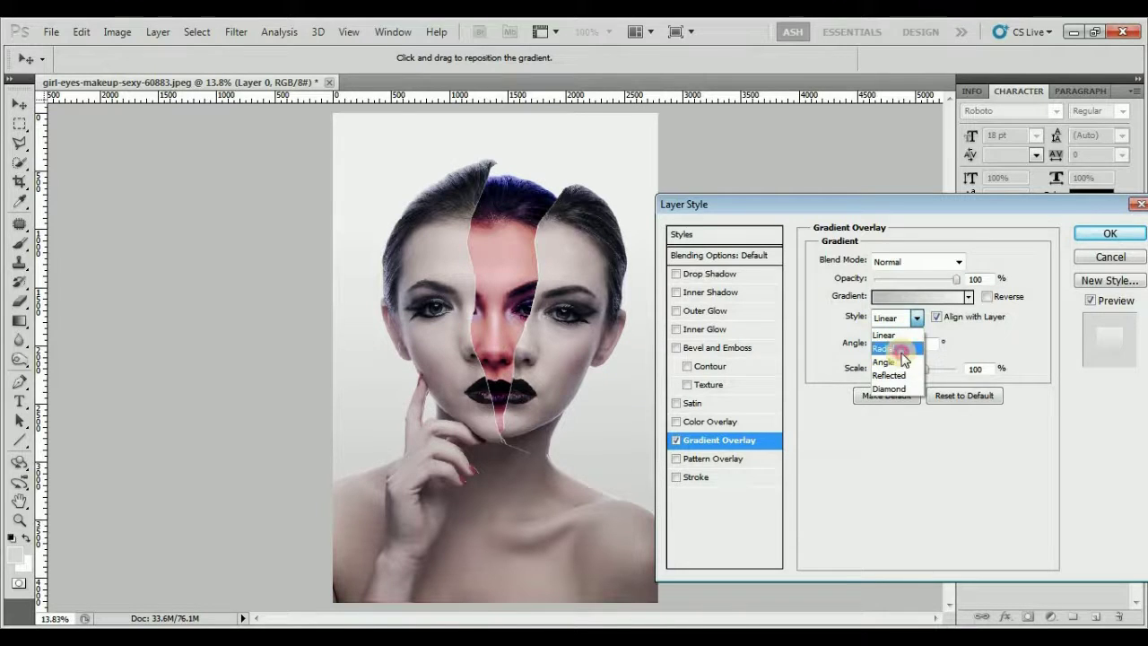
{"action": "left_click", "coordinate": [895, 349]}
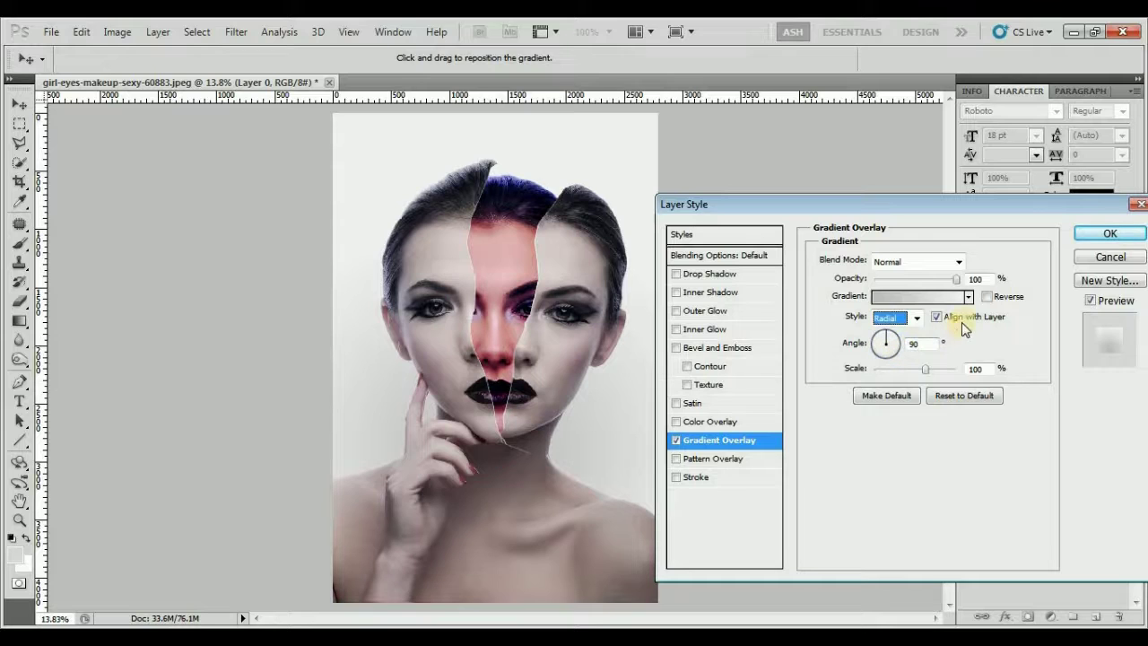
{"action": "left_click", "coordinate": [1008, 297]}
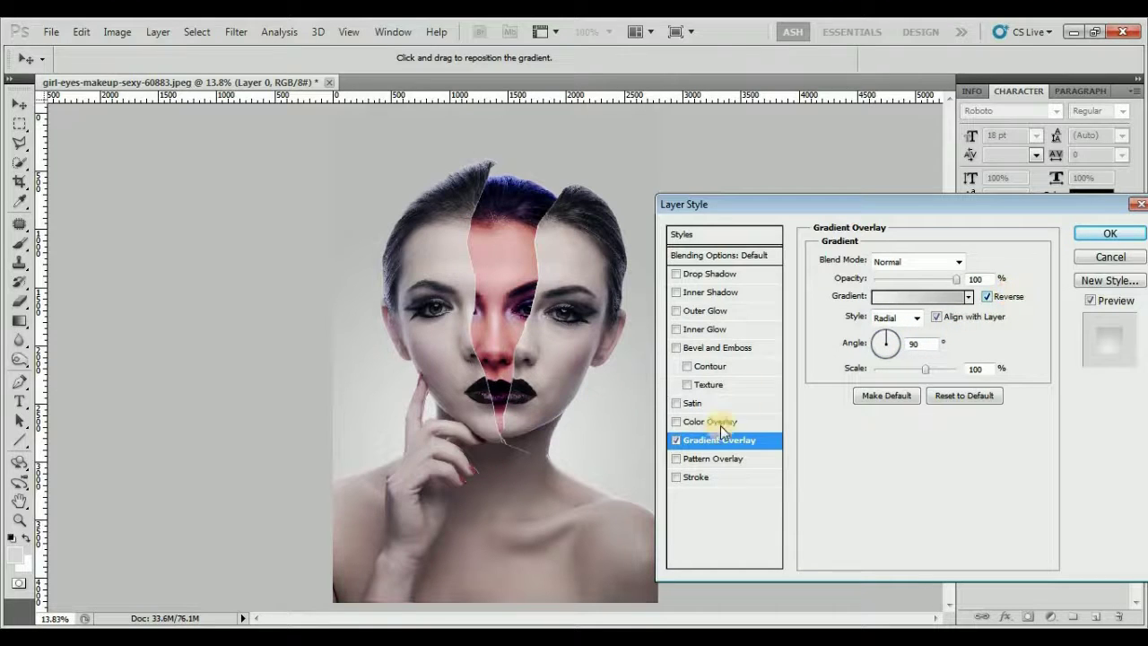
{"action": "mouse_move", "coordinate": [612, 344]}
{"action": "left_mouse_down"}
{"action": "mouse_move", "coordinate": [631, 289]}
{"action": "mouse_move", "coordinate": [623, 257]}
{"action": "left_mouse_up"}
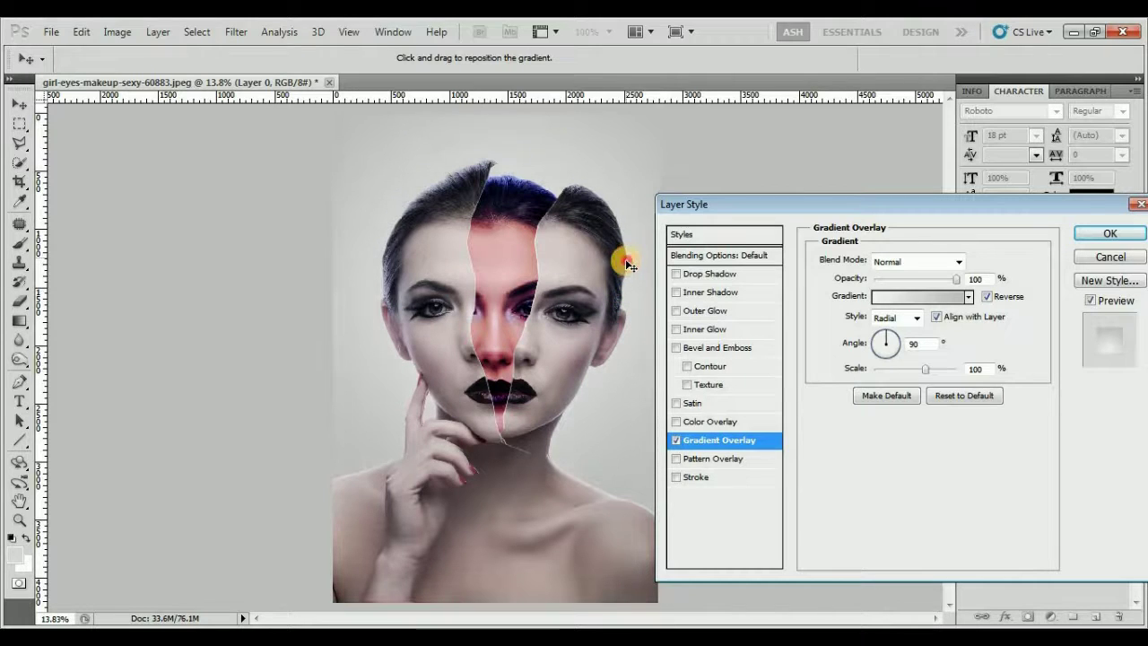
{"action": "mouse_move", "coordinate": [925, 370]}
{"action": "left_mouse_down"}
{"action": "mouse_move", "coordinate": [915, 373]}
{"action": "mouse_move", "coordinate": [923, 368]}
{"action": "left_mouse_up"}
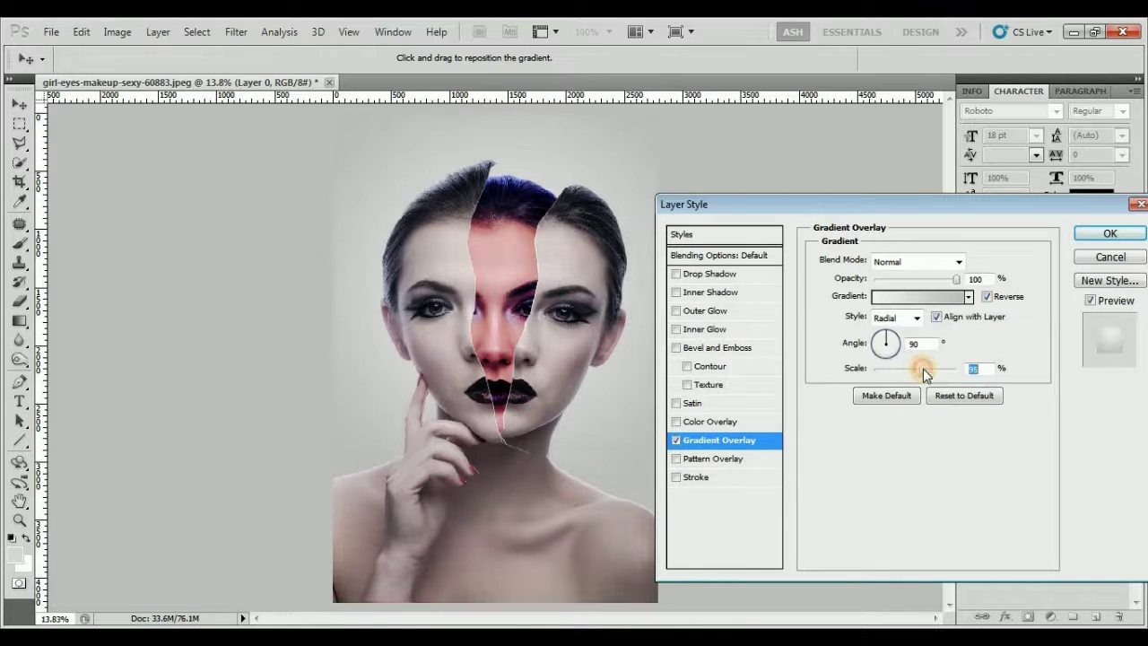
{"action": "left_click_drag", "start_coordinate": [612, 397], "coordinate": [610, 384]}
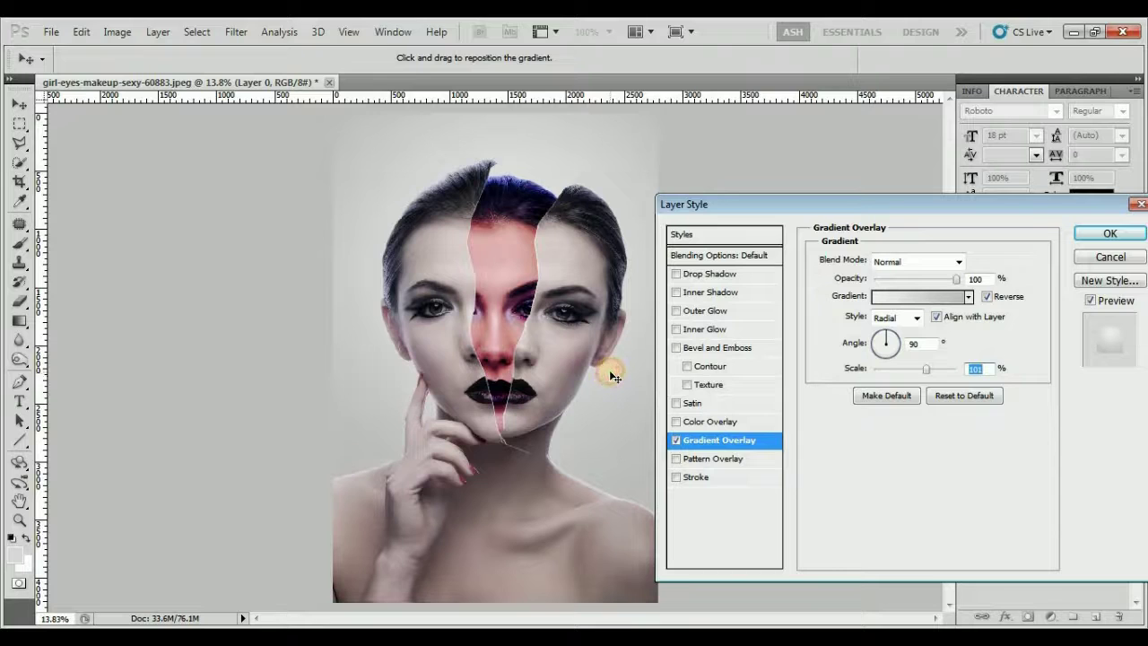
{"action": "left_click", "coordinate": [1083, 234]}
{"action": "left_click", "coordinate": [1084, 233]}
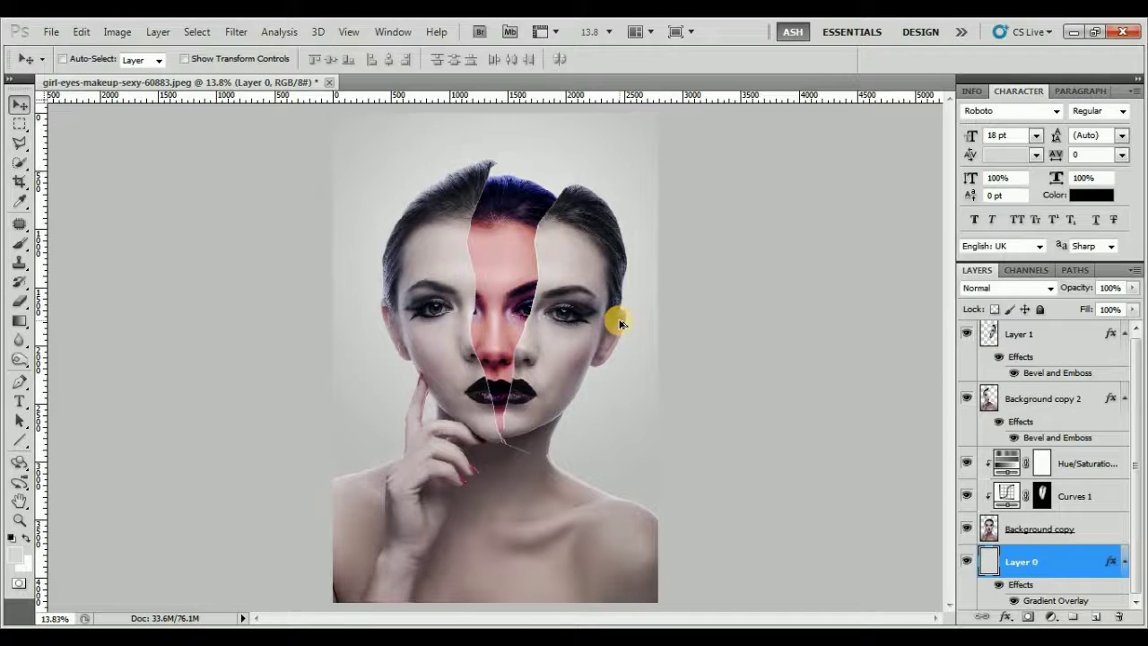
{"action": "key", "text": "ctrl+1"}
{"action": "key", "text": "ctrl+minus"}
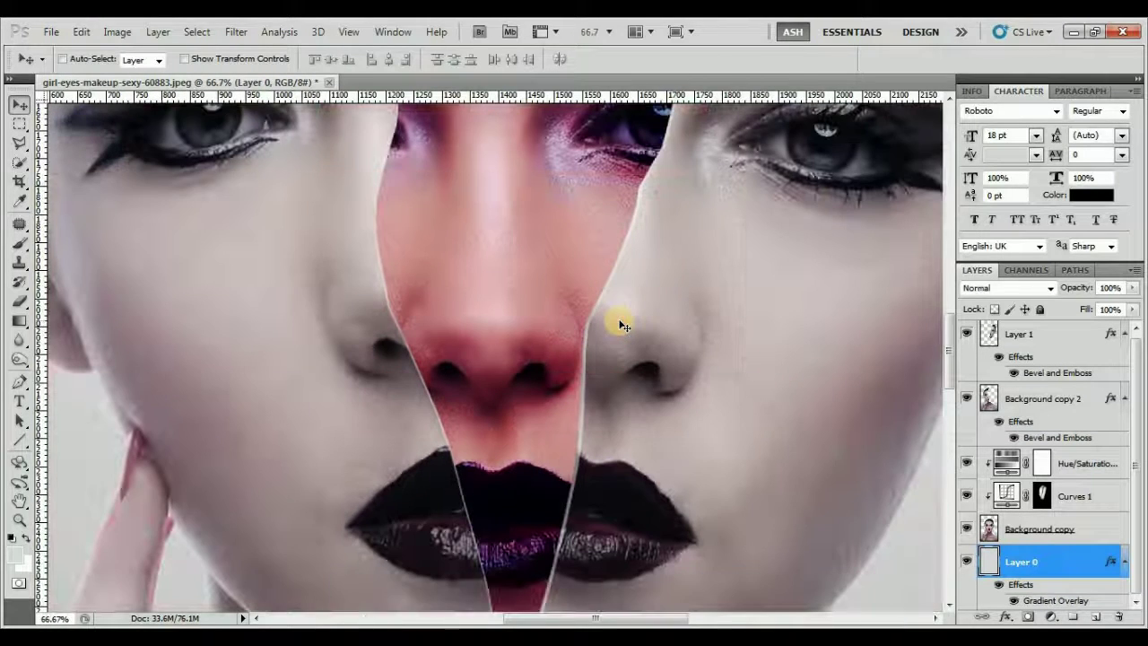
{"action": "key", "text": "ctrl+minus"}
{"action": "key", "text": "ctrl+minus"}
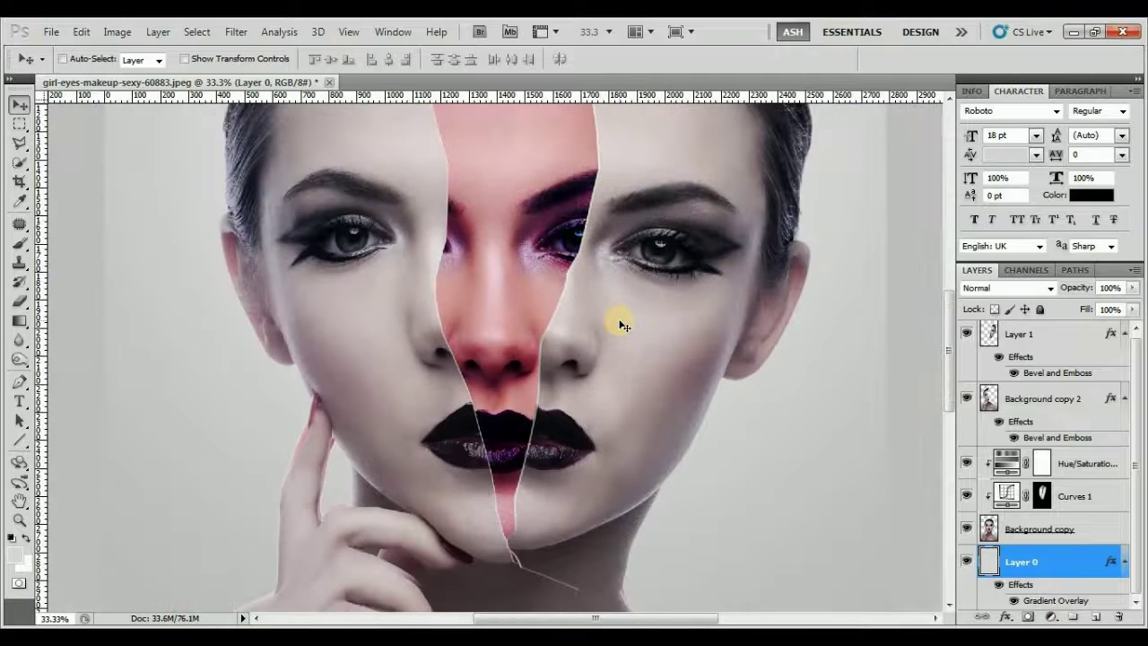
{"action": "key", "text": "ctrl+minus"}
{"action": "key", "text": "ctrl+minus"}
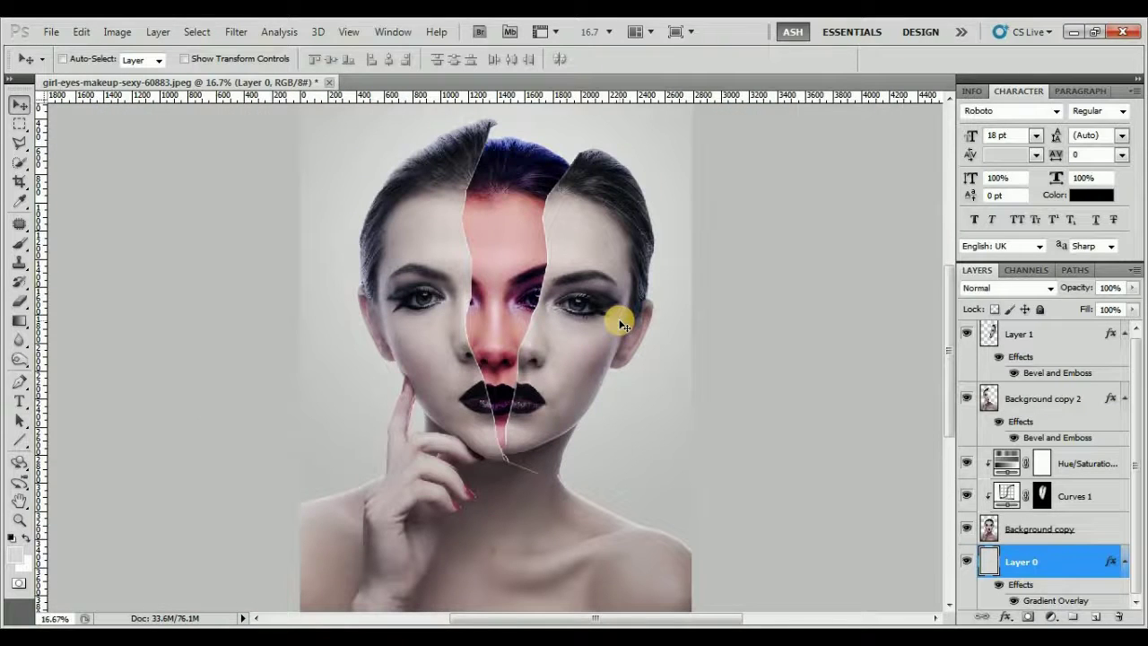